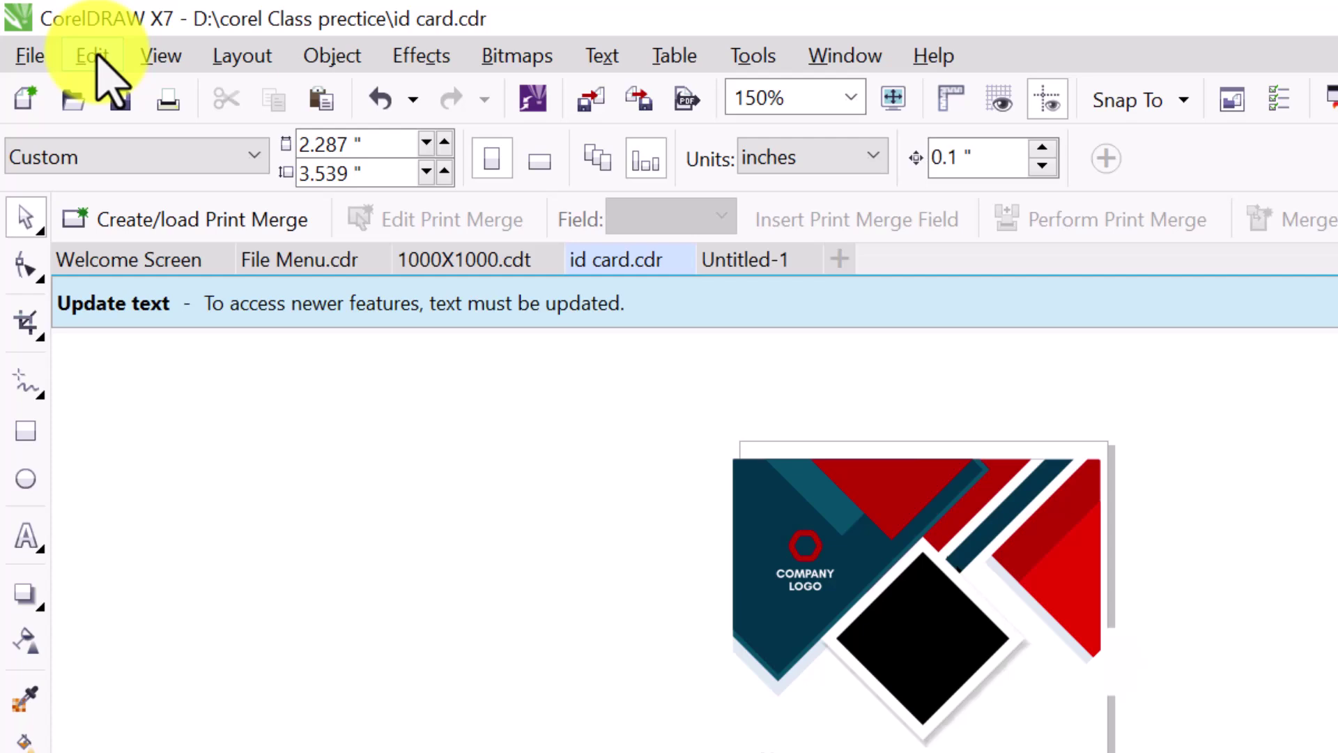
Step: Create a new document with Letter size, inches as the unit, RGB colour mode and 300 dpi resolution
click(42, 63)
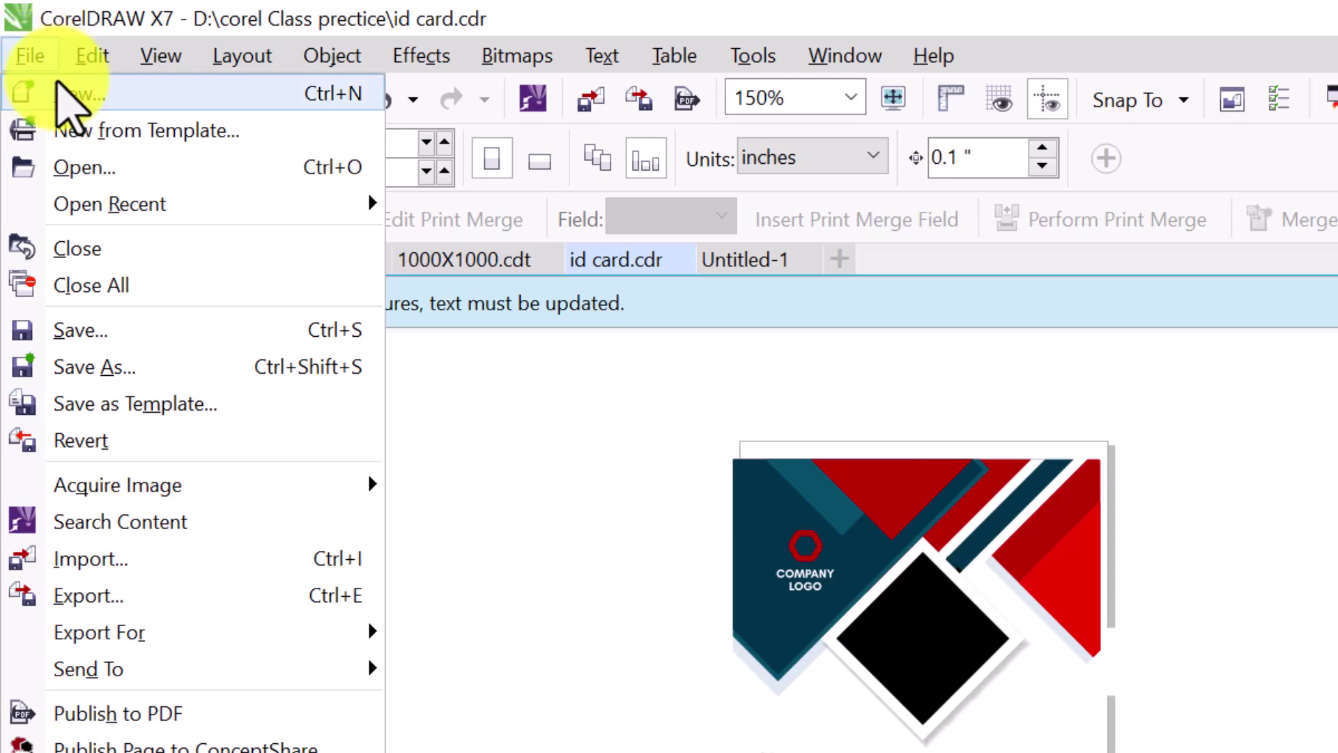
click(57, 87)
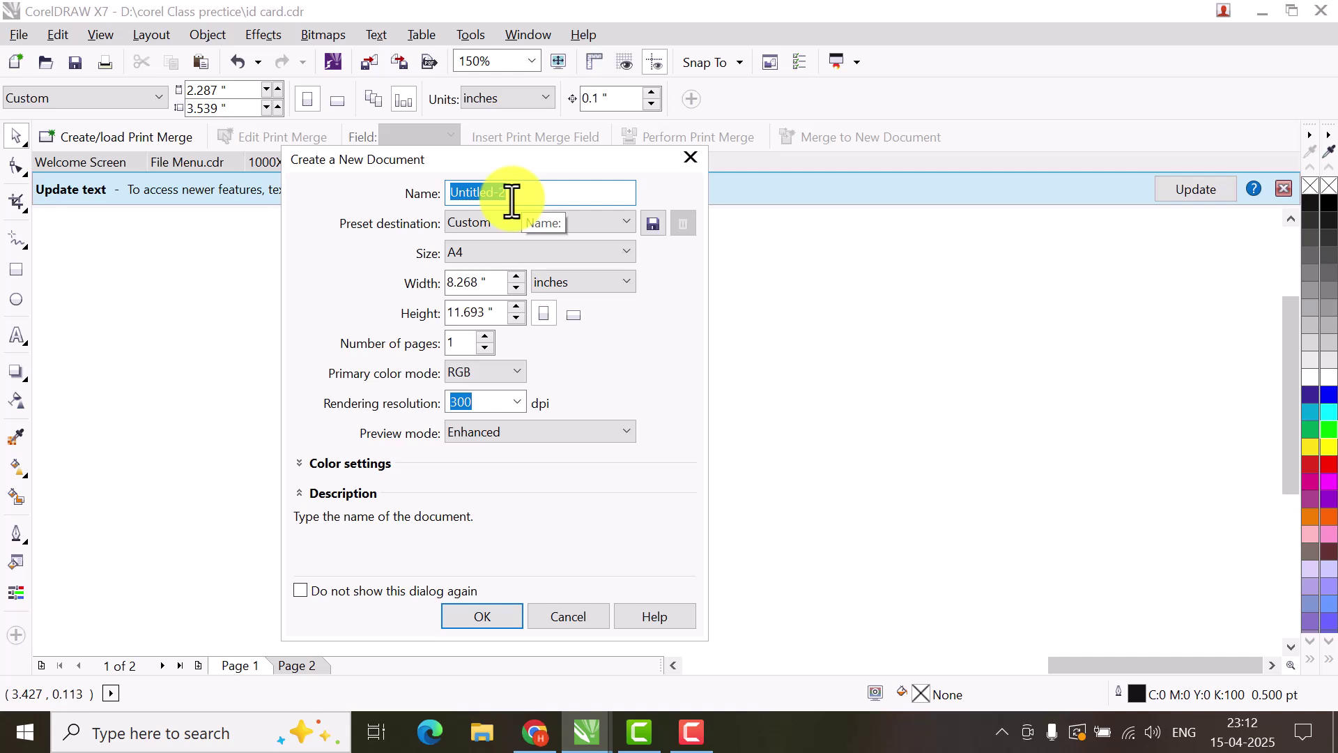
click(453, 254)
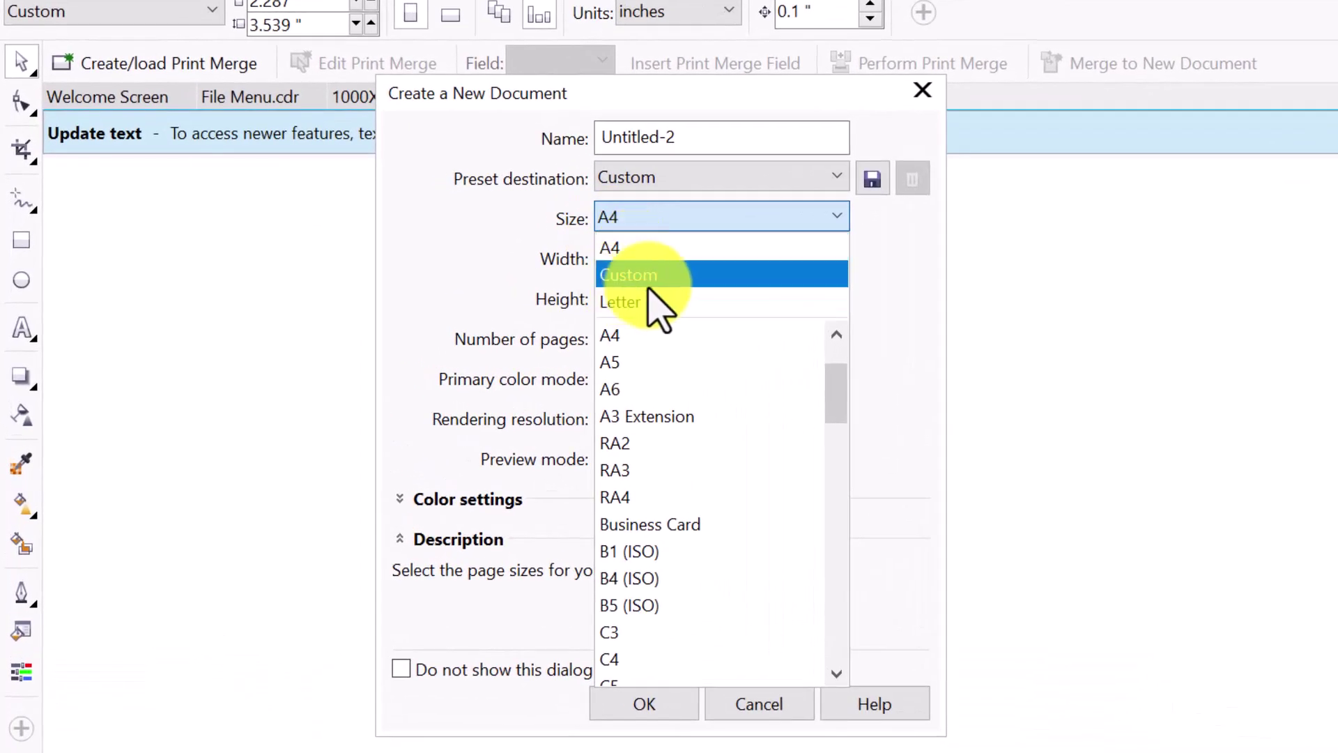
click(634, 302)
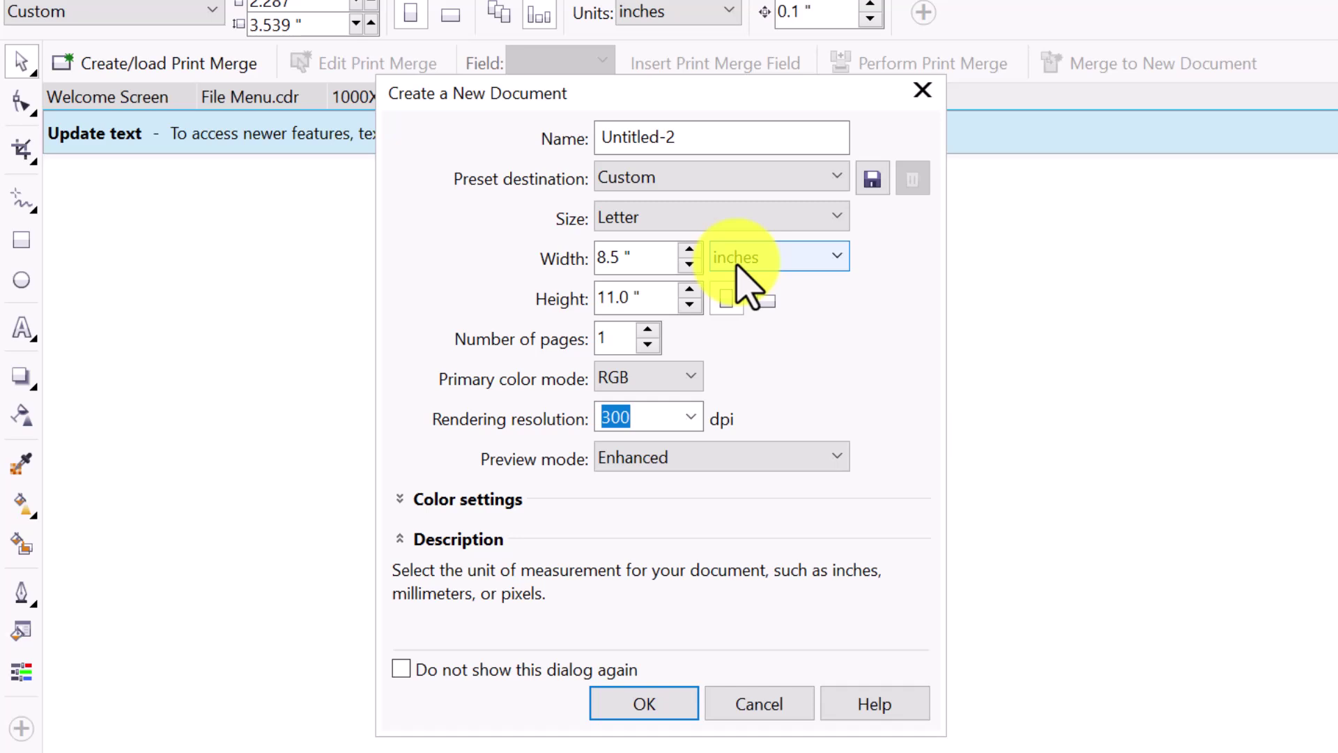
click(739, 266)
click(739, 266)
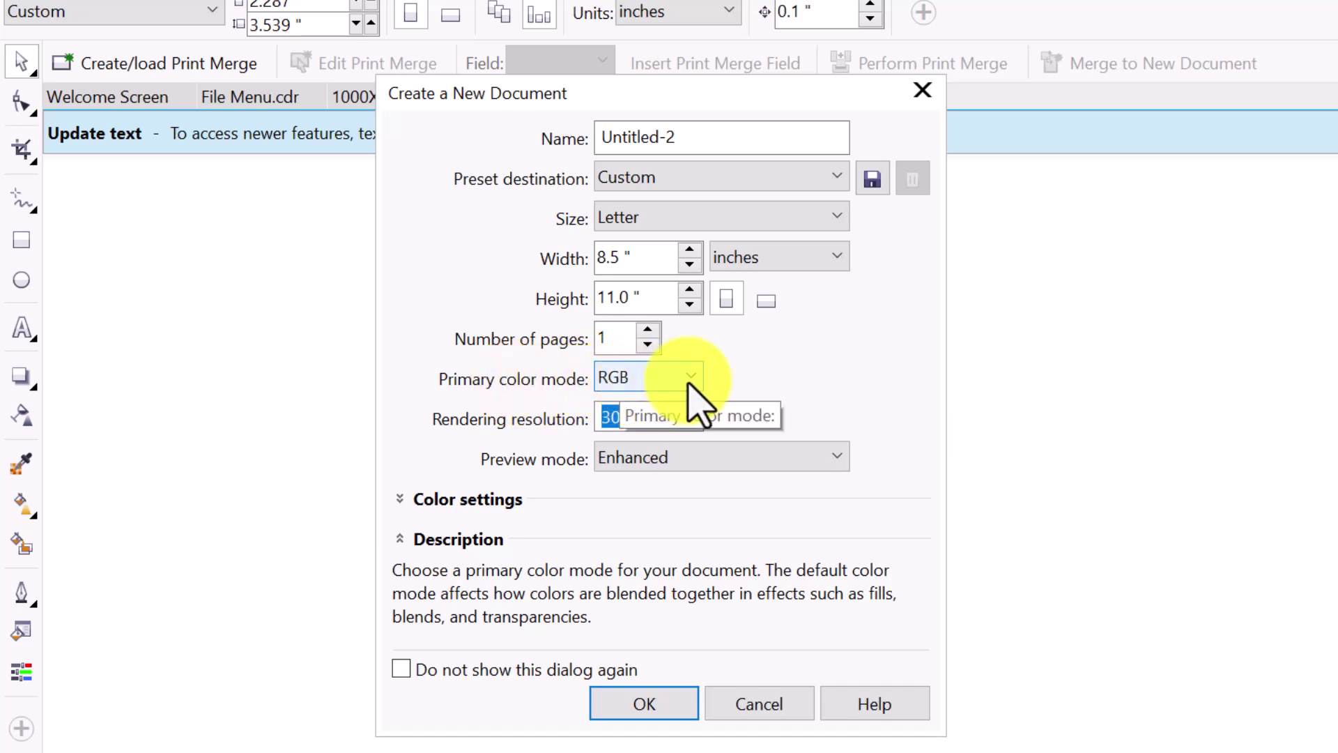
click(693, 401)
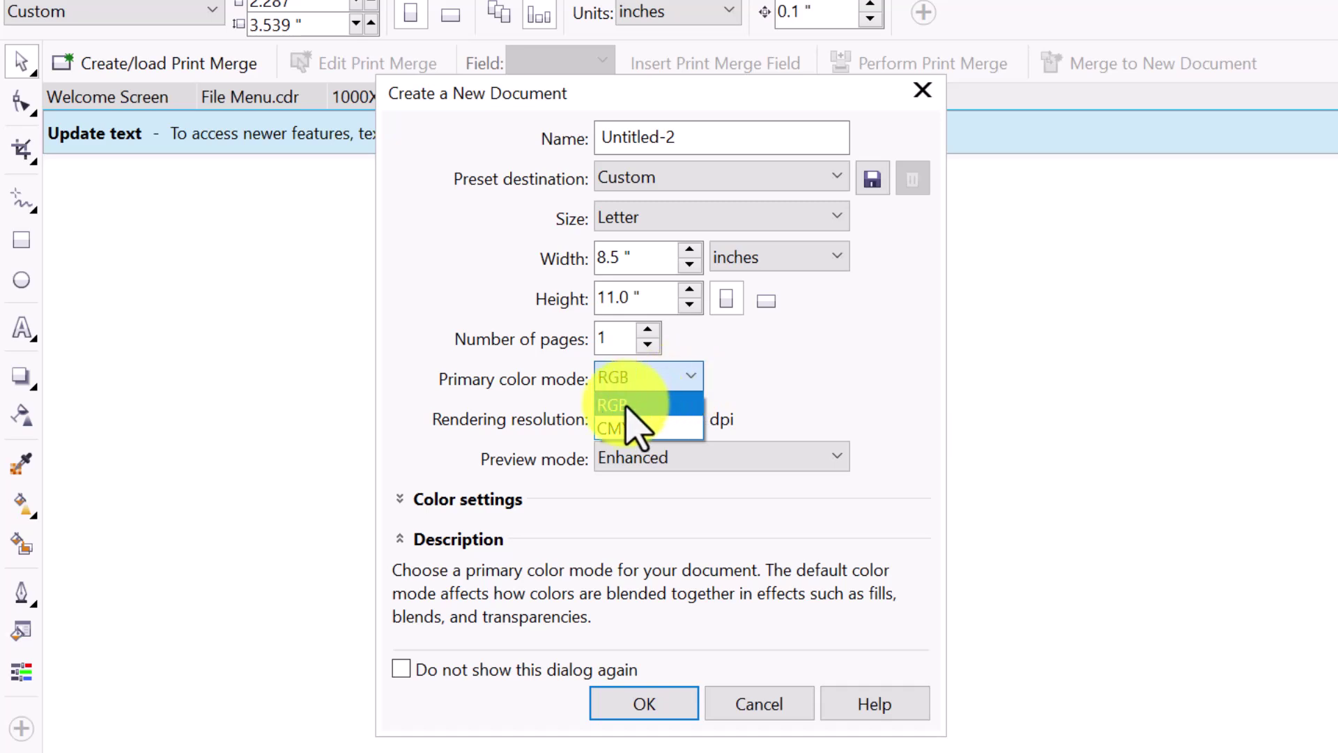
click(627, 406)
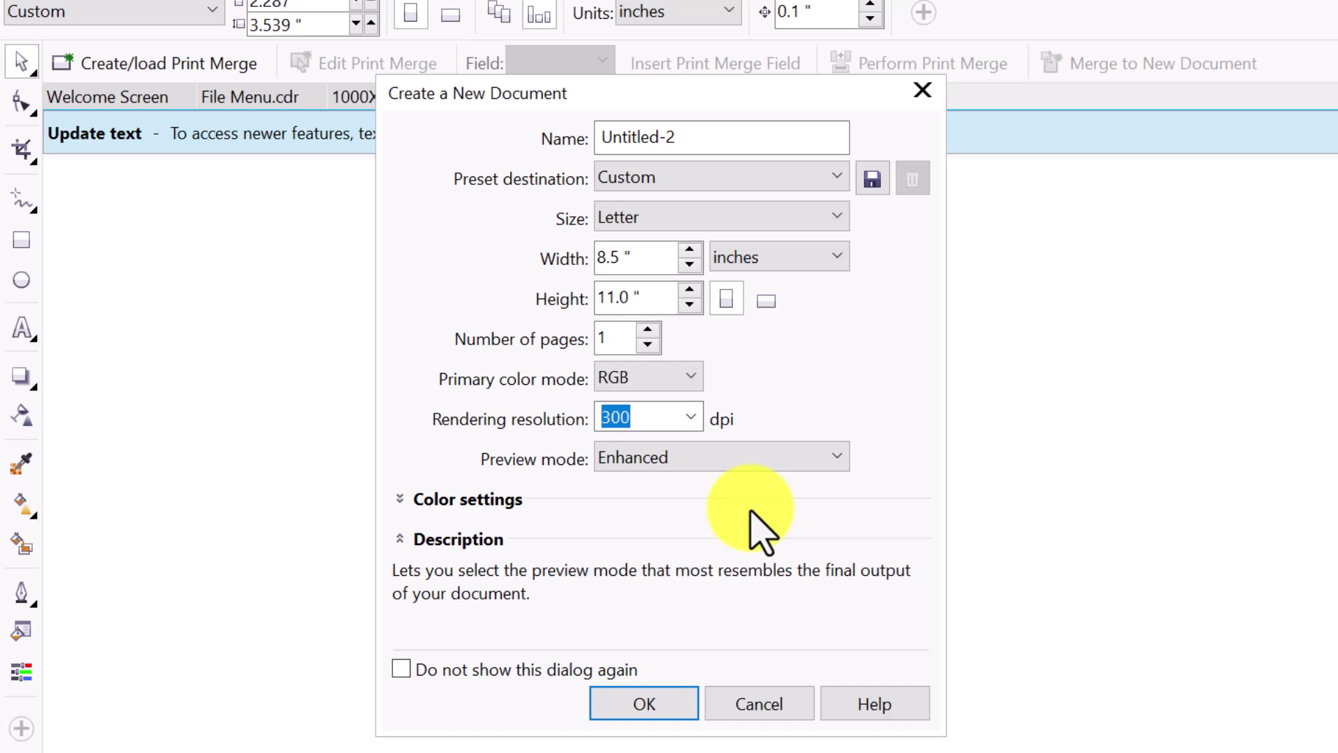
click(613, 703)
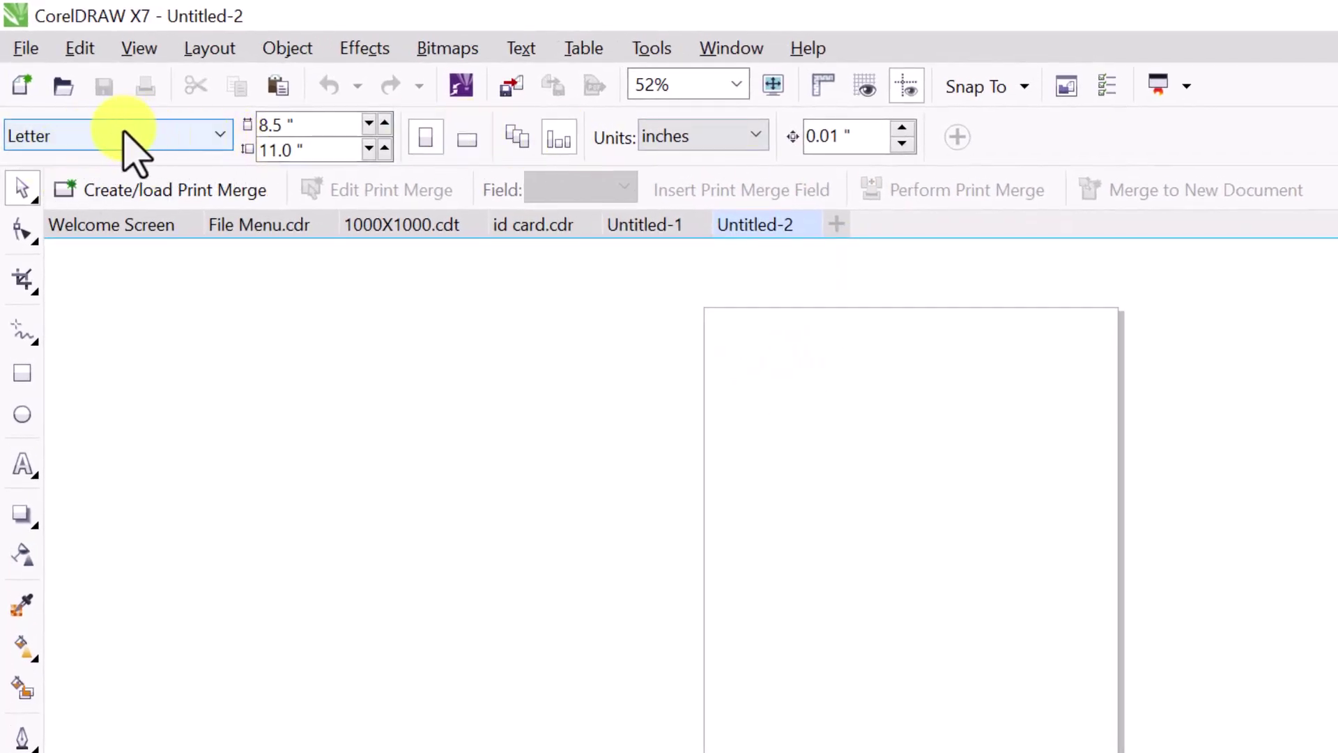
Step: Switch the Letter page to landscape orientation and add two more pages after it
click(108, 146)
click(111, 163)
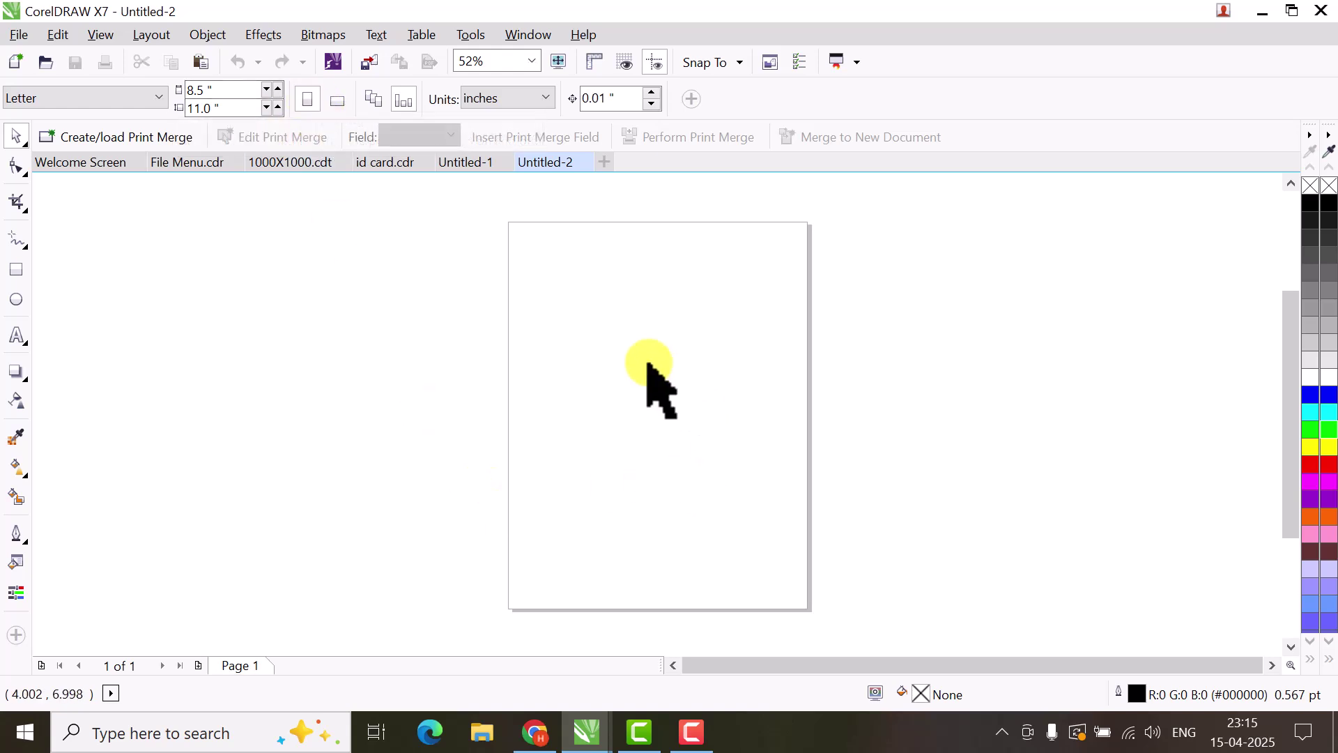
click(338, 101)
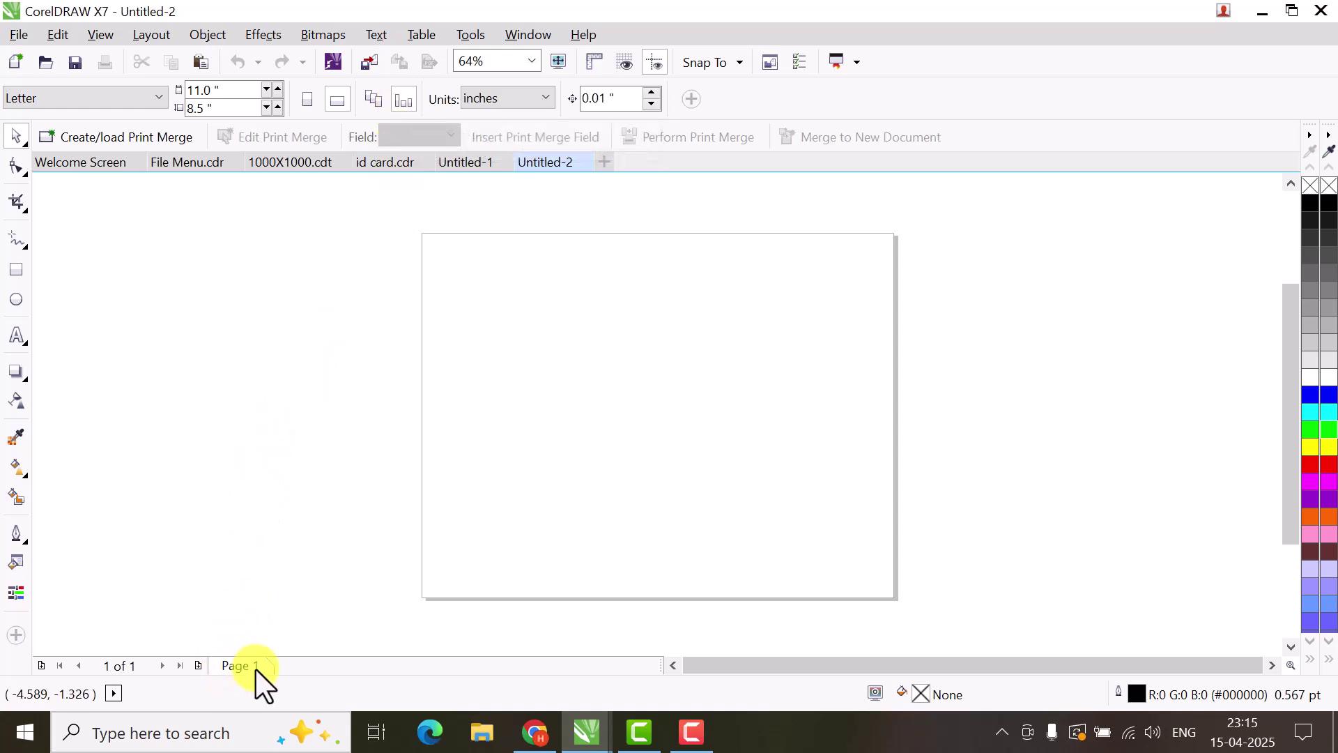
click(198, 665)
click(197, 666)
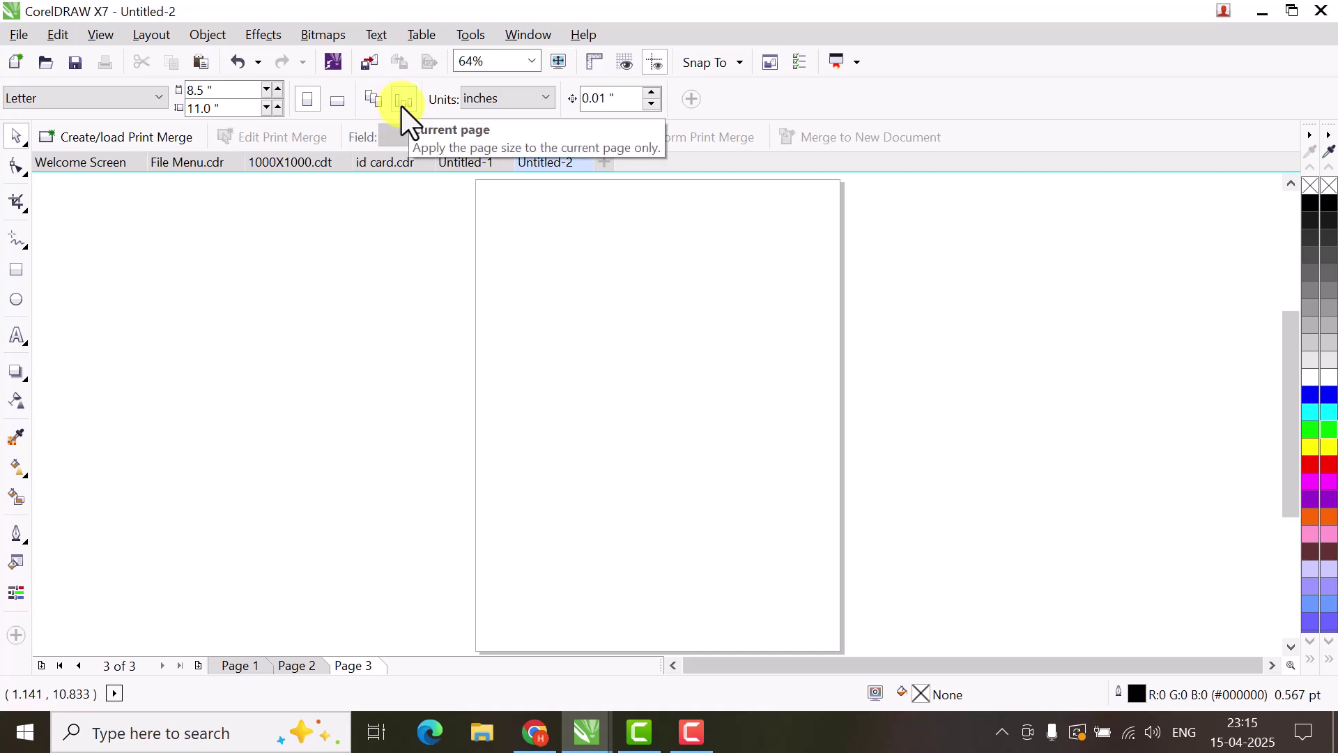
Step: Set page 3 alone to a custom size of 10 by 10 inches, after trying A4
click(69, 100)
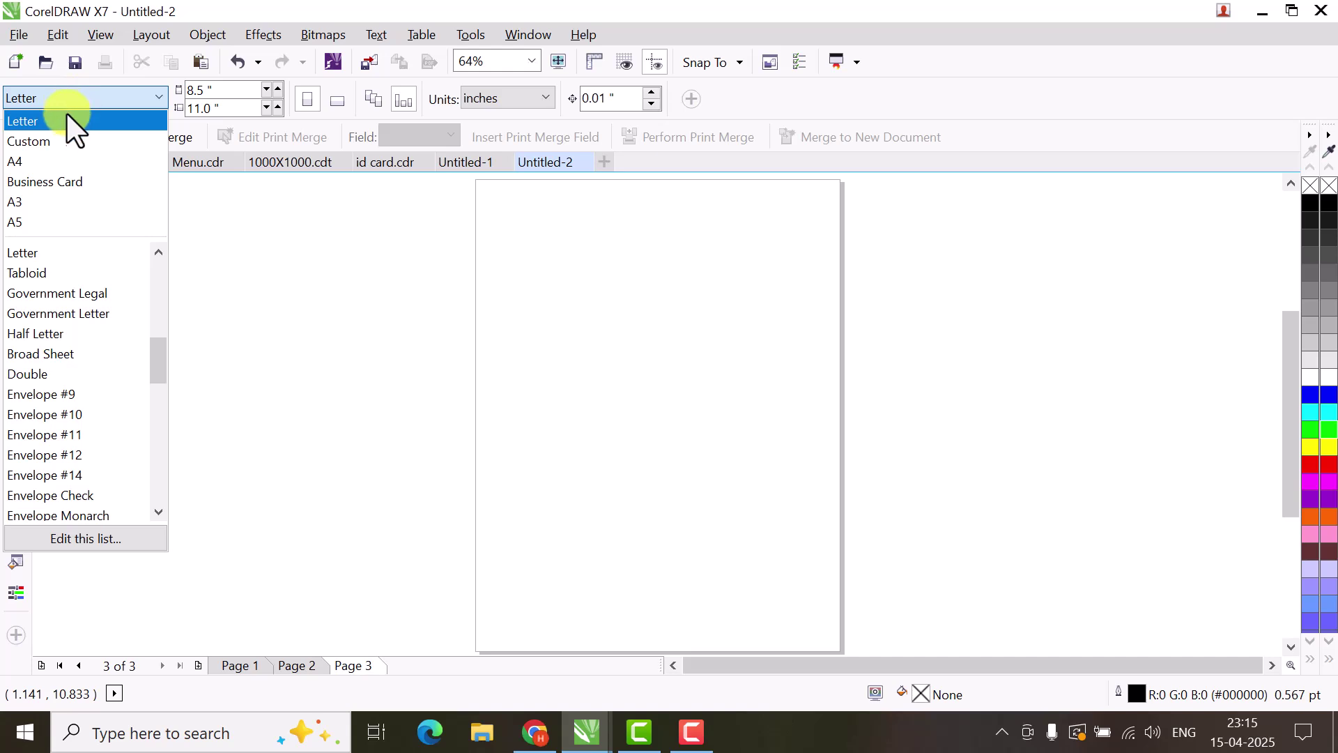
click(41, 161)
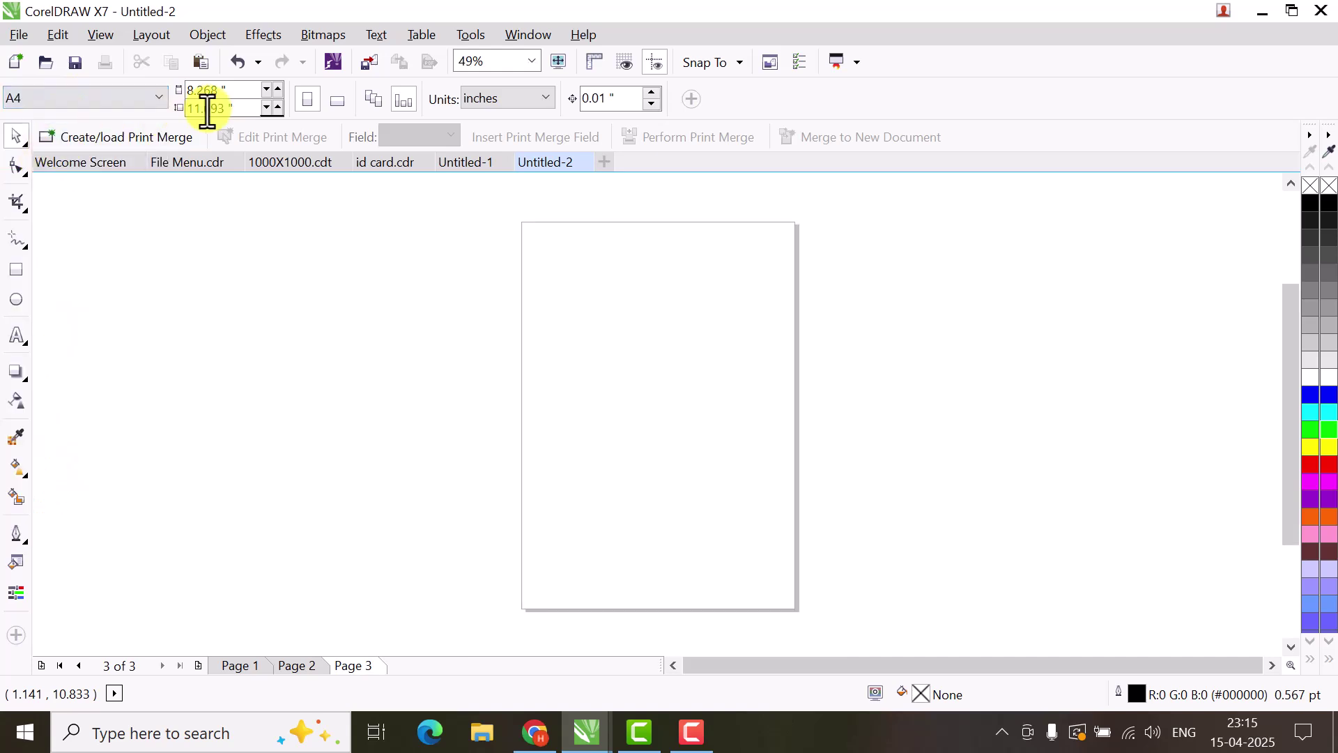
click(156, 99)
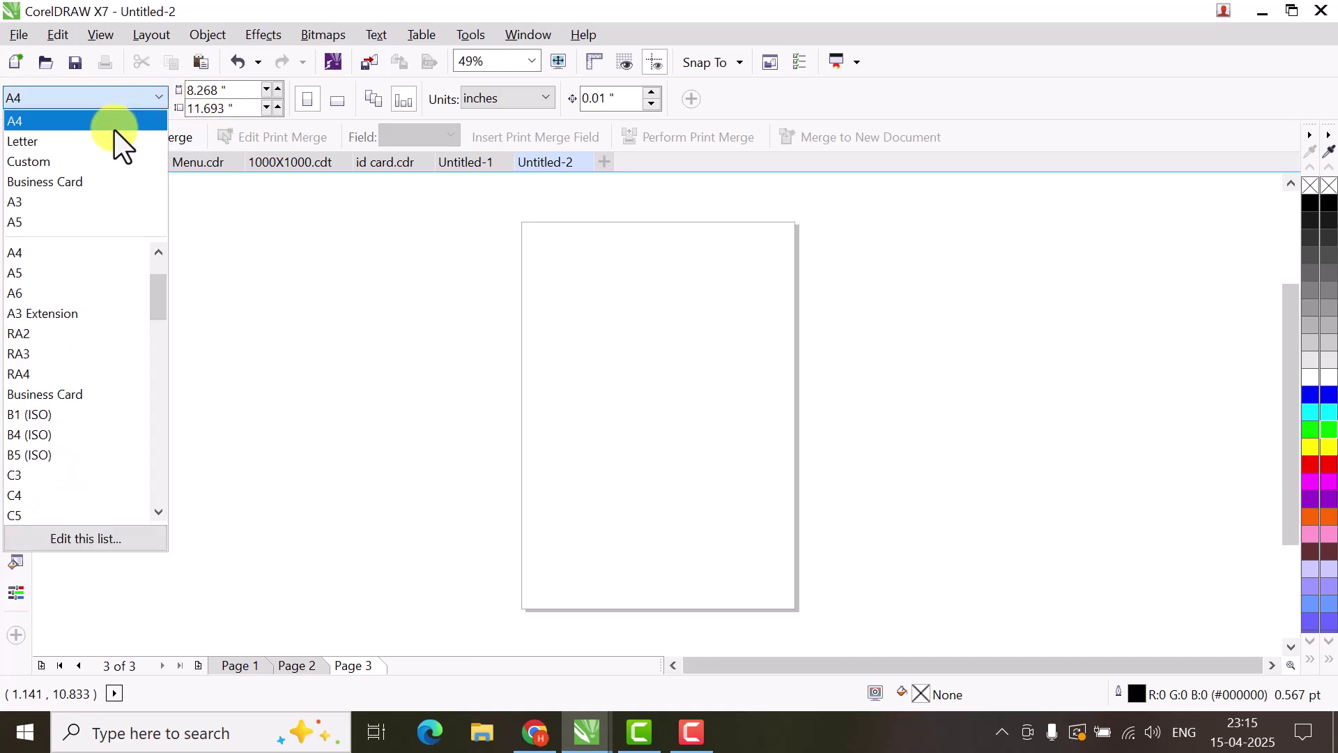
click(90, 161)
double_click(236, 91)
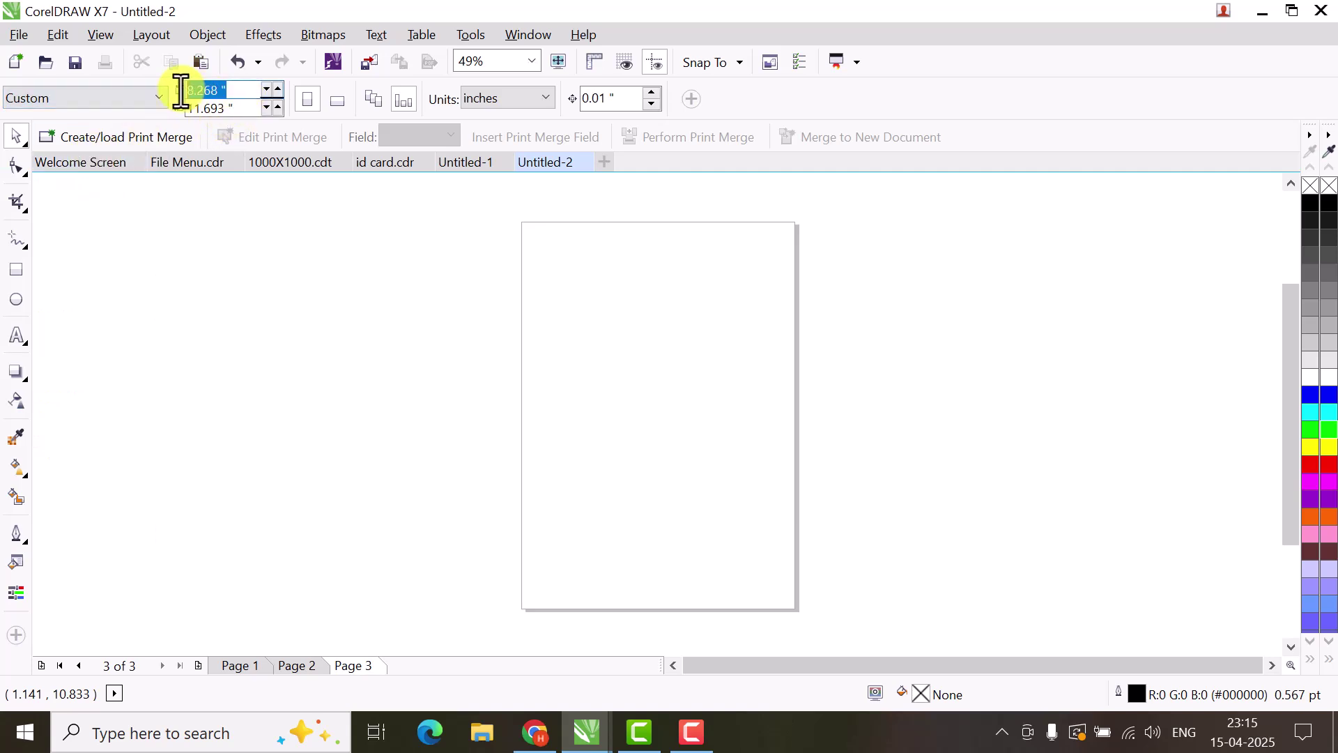
text(10)
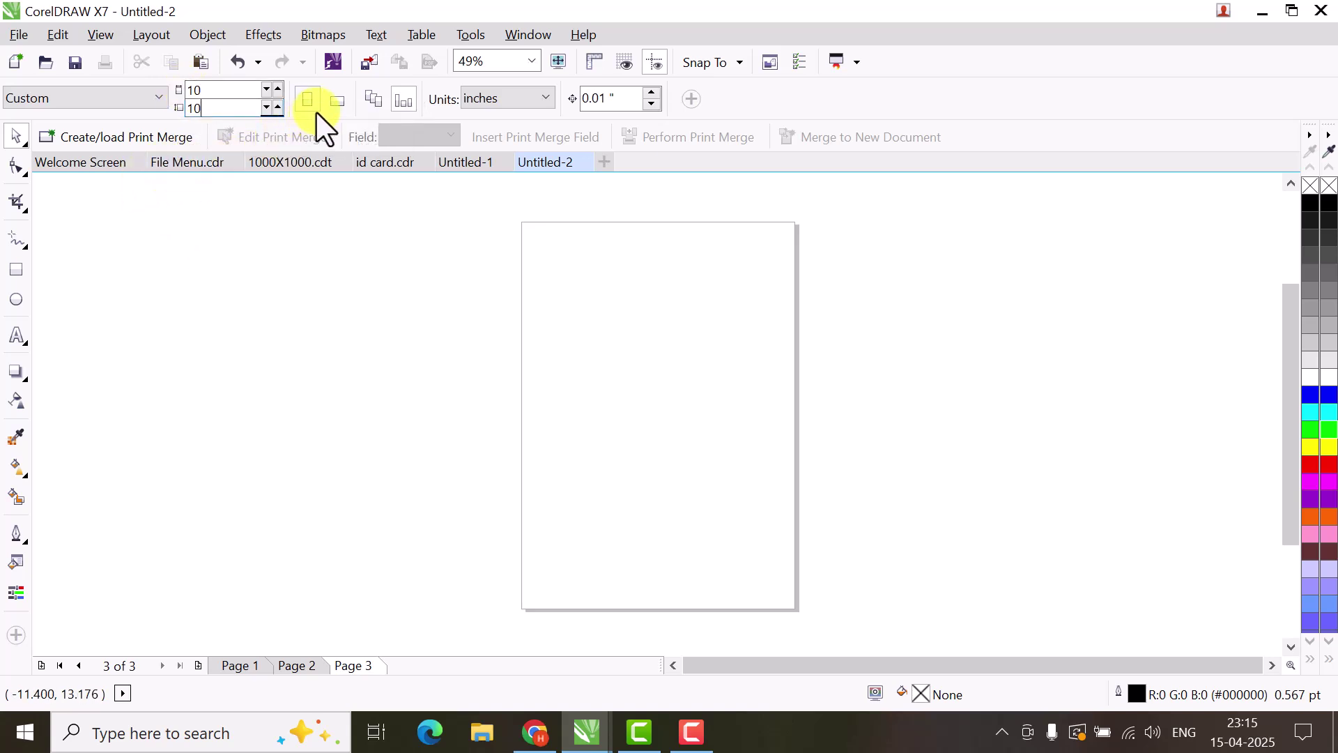
click(339, 102)
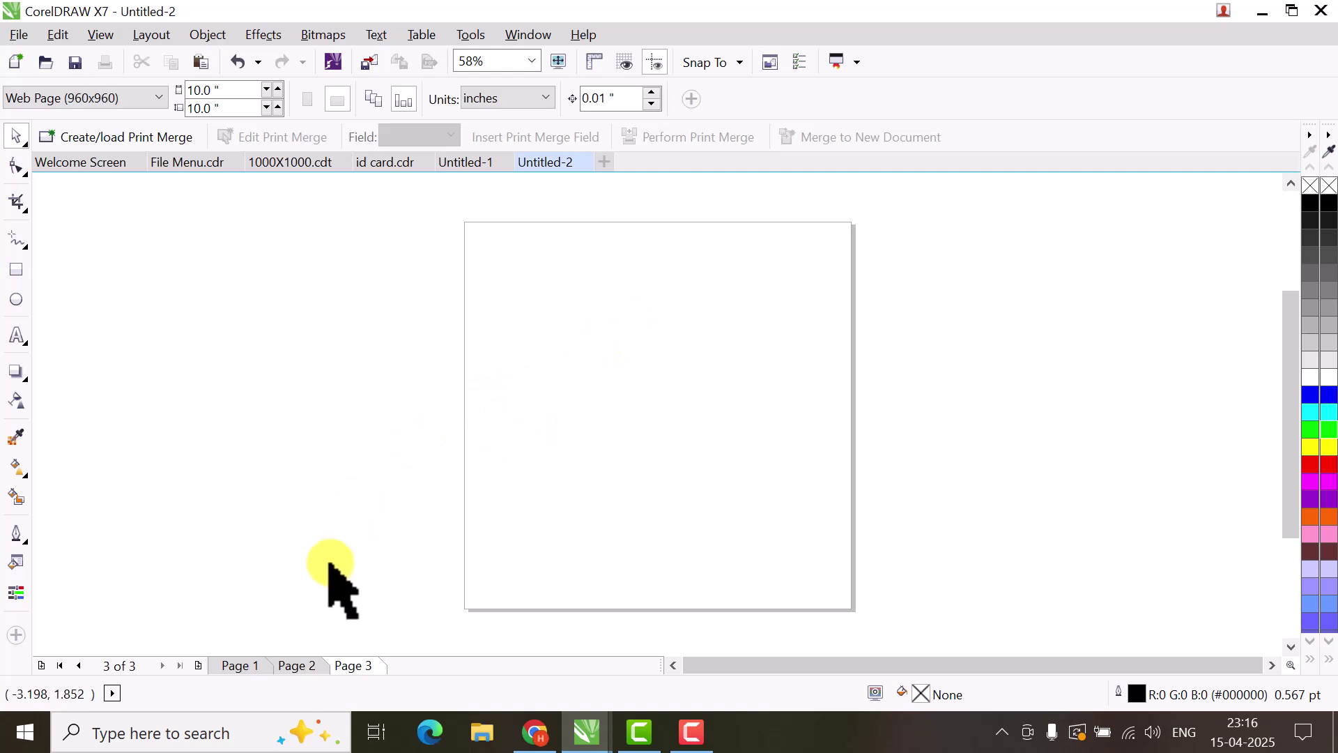
Step: Compare the size and orientation of pages 1 and 2
click(308, 668)
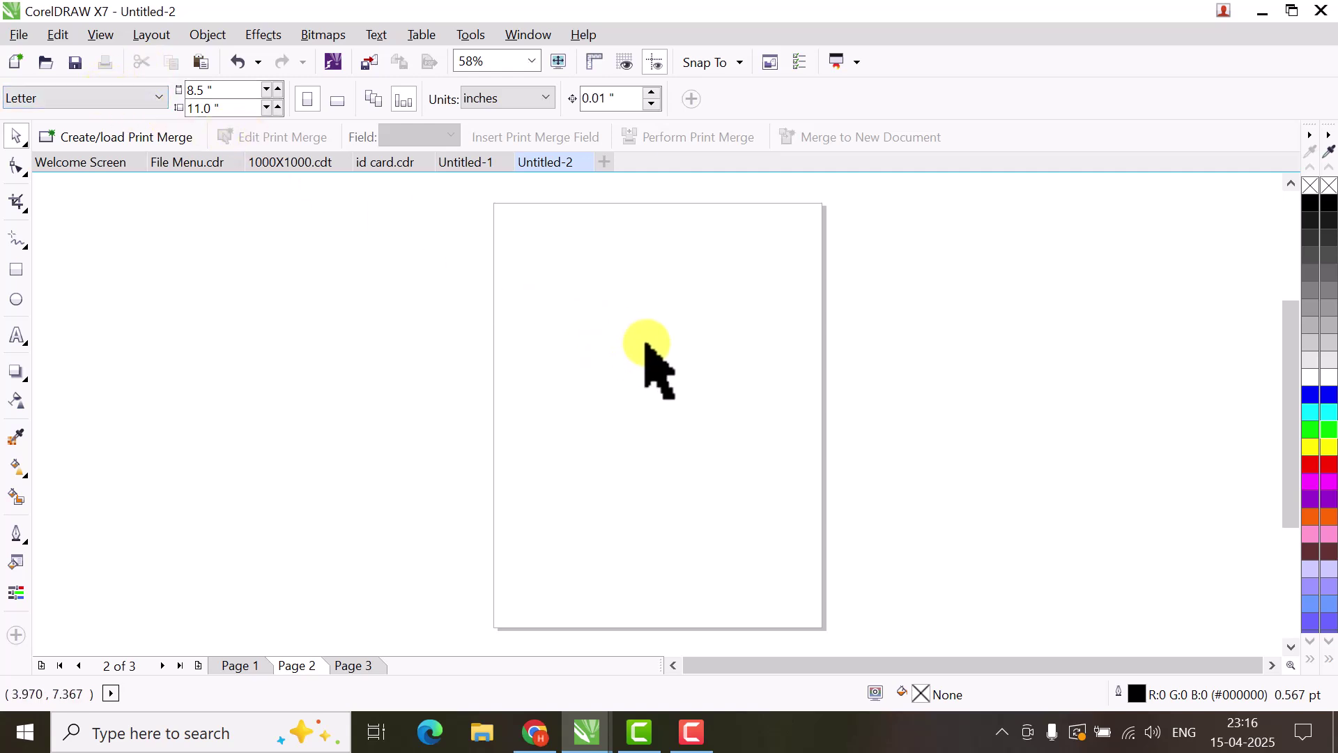
click(112, 694)
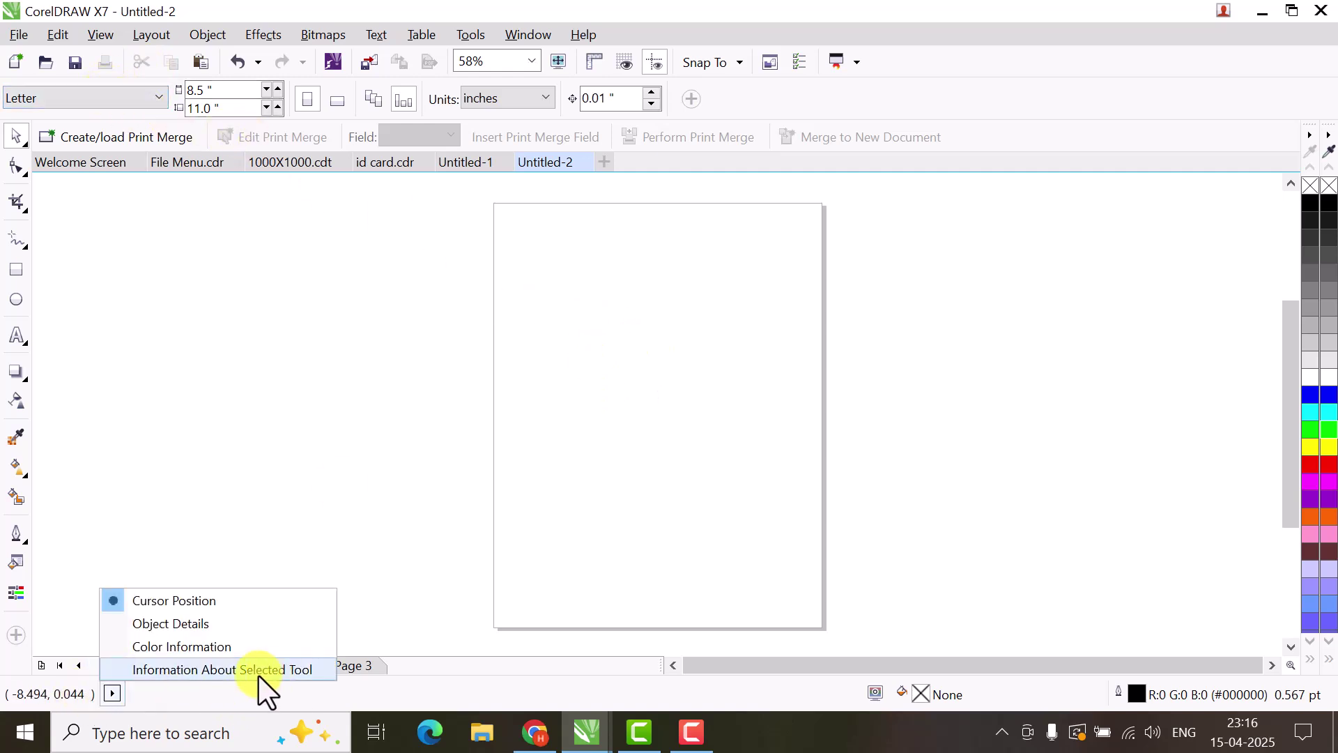
click(328, 552)
click(252, 666)
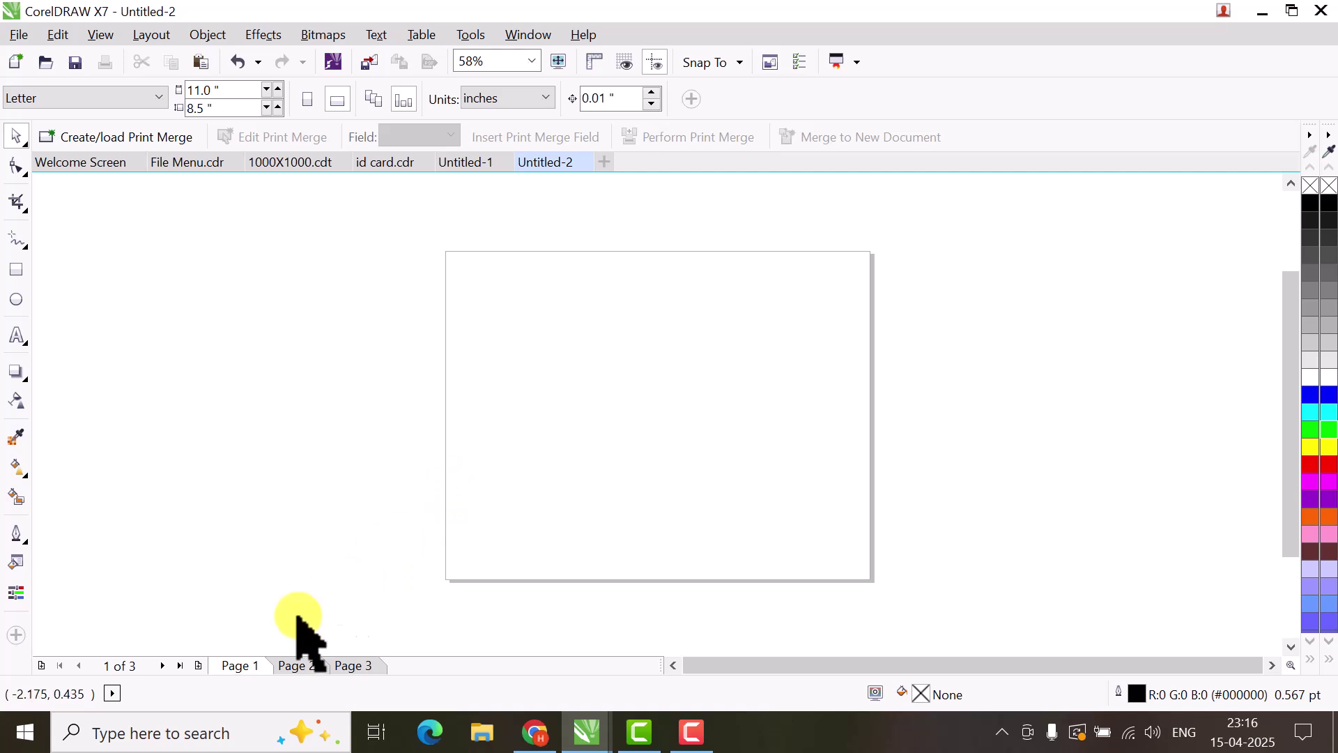
click(296, 667)
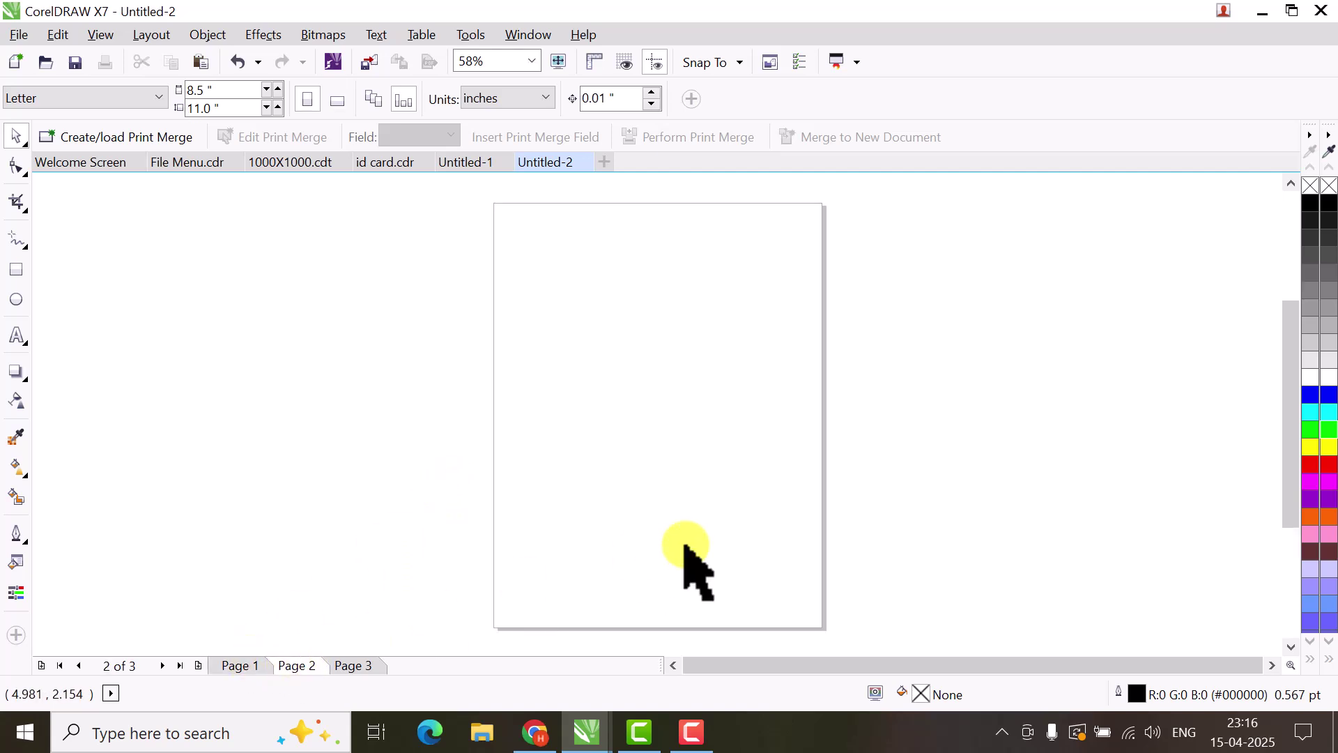
click(246, 664)
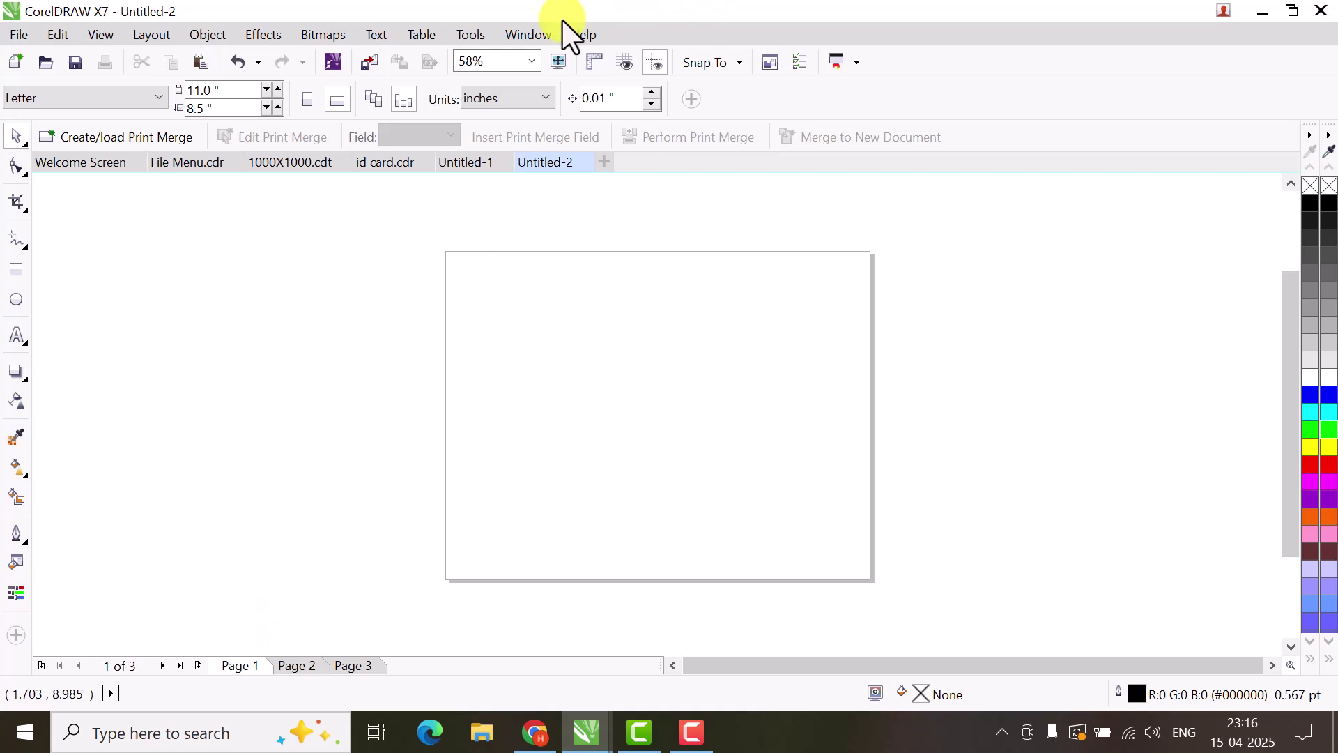
Step: Apply A4 landscape to all pages of the document and set the units to inches
click(379, 112)
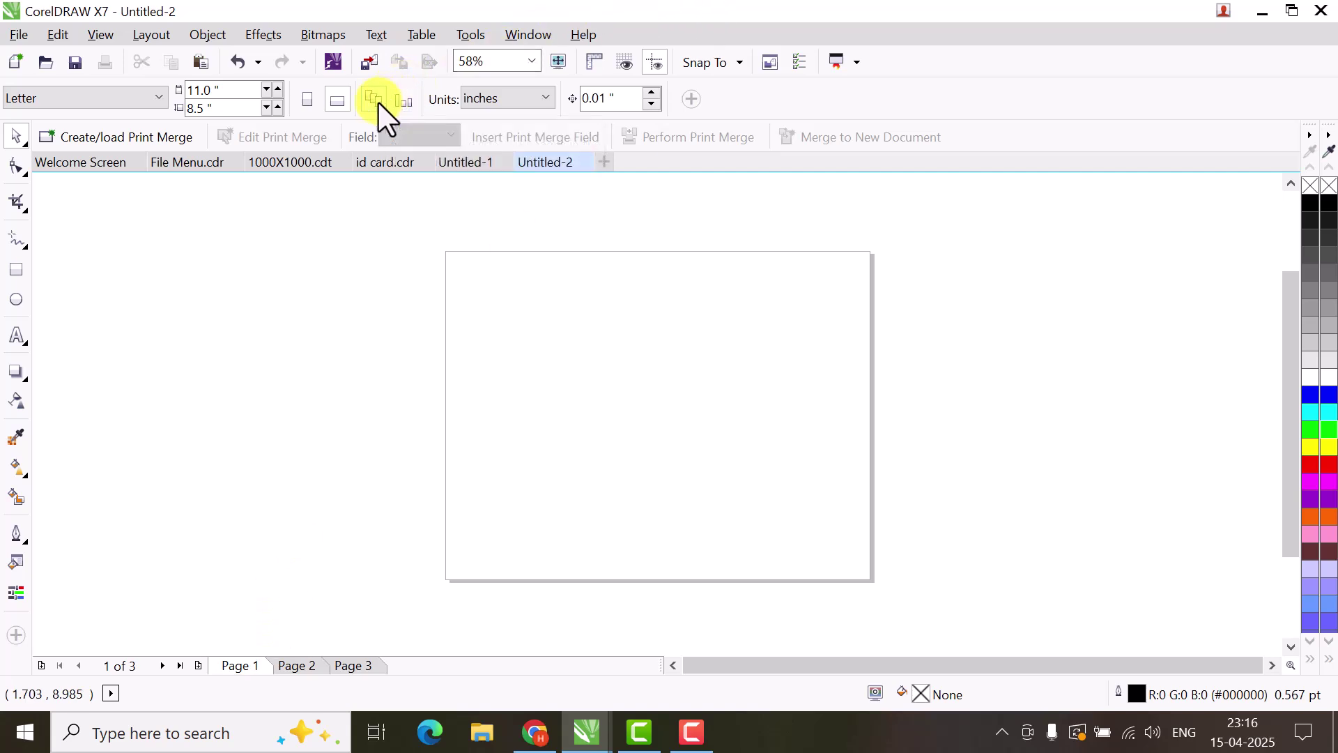
click(159, 100)
click(114, 179)
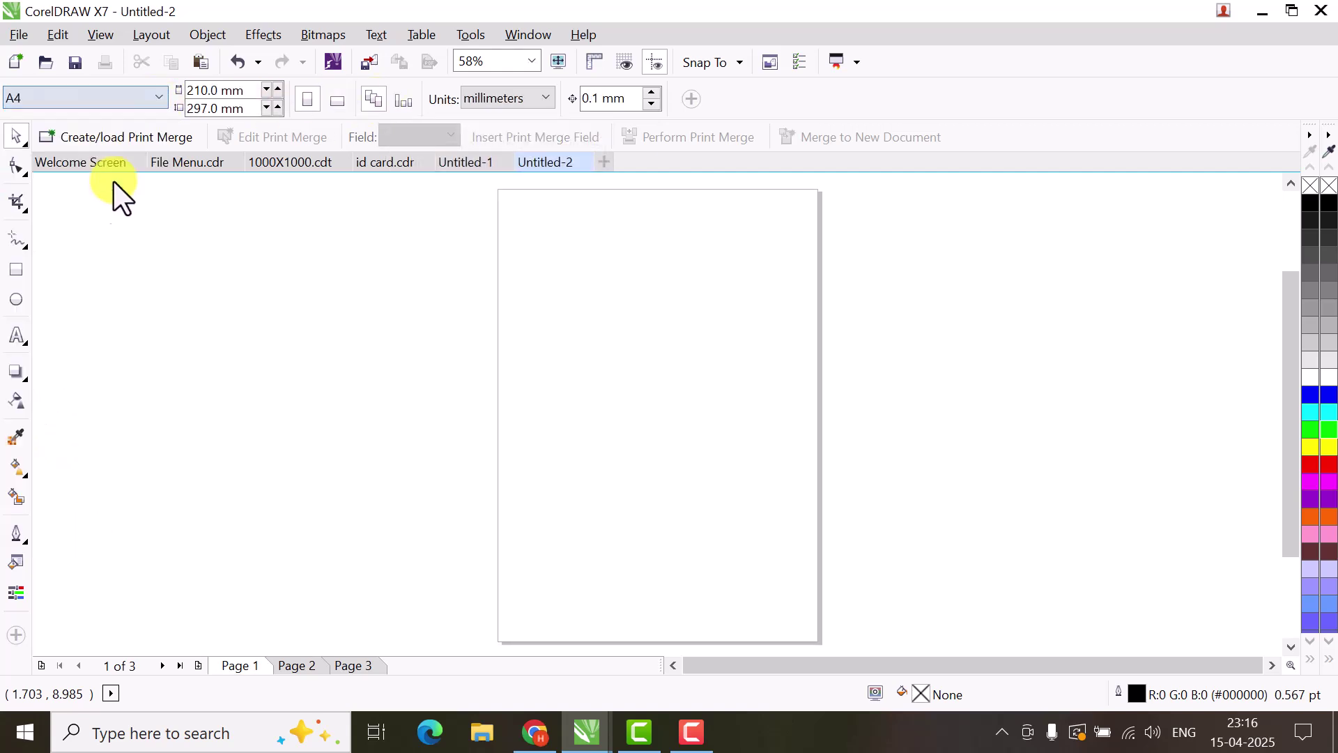
click(336, 101)
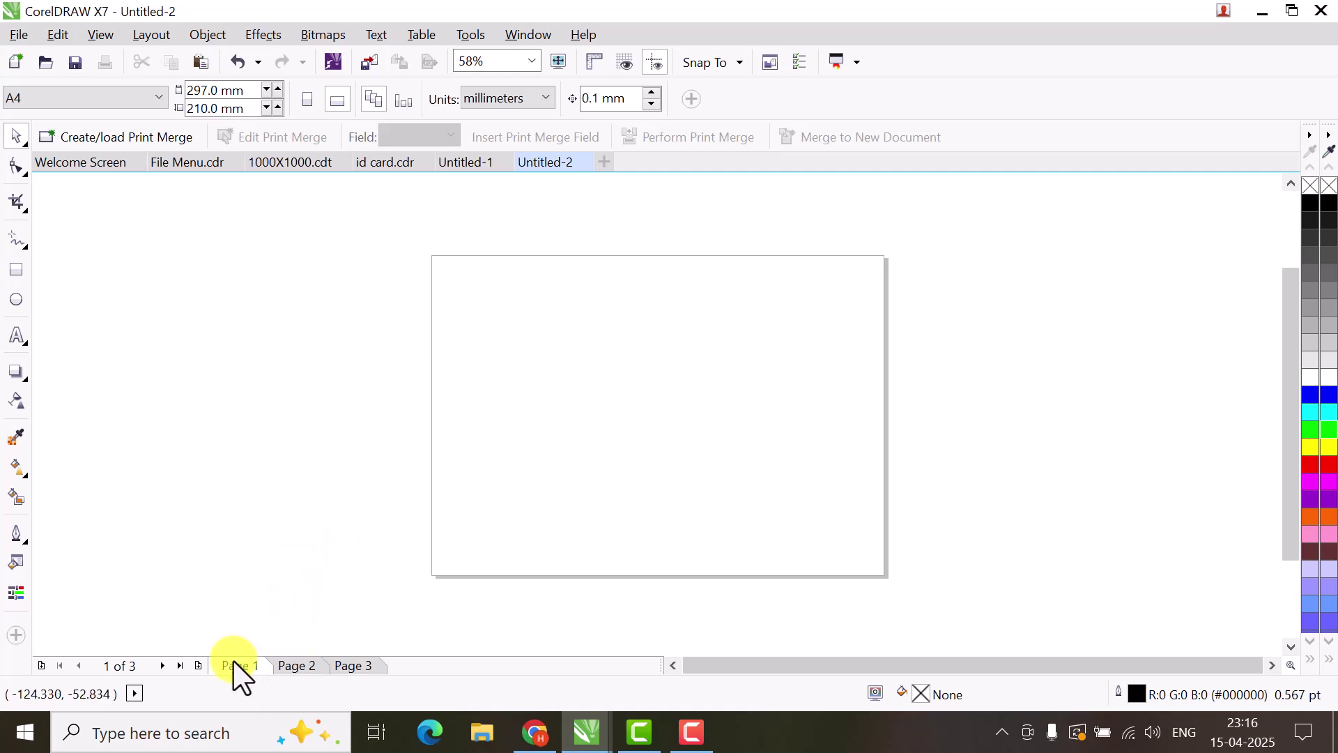
click(288, 666)
click(351, 666)
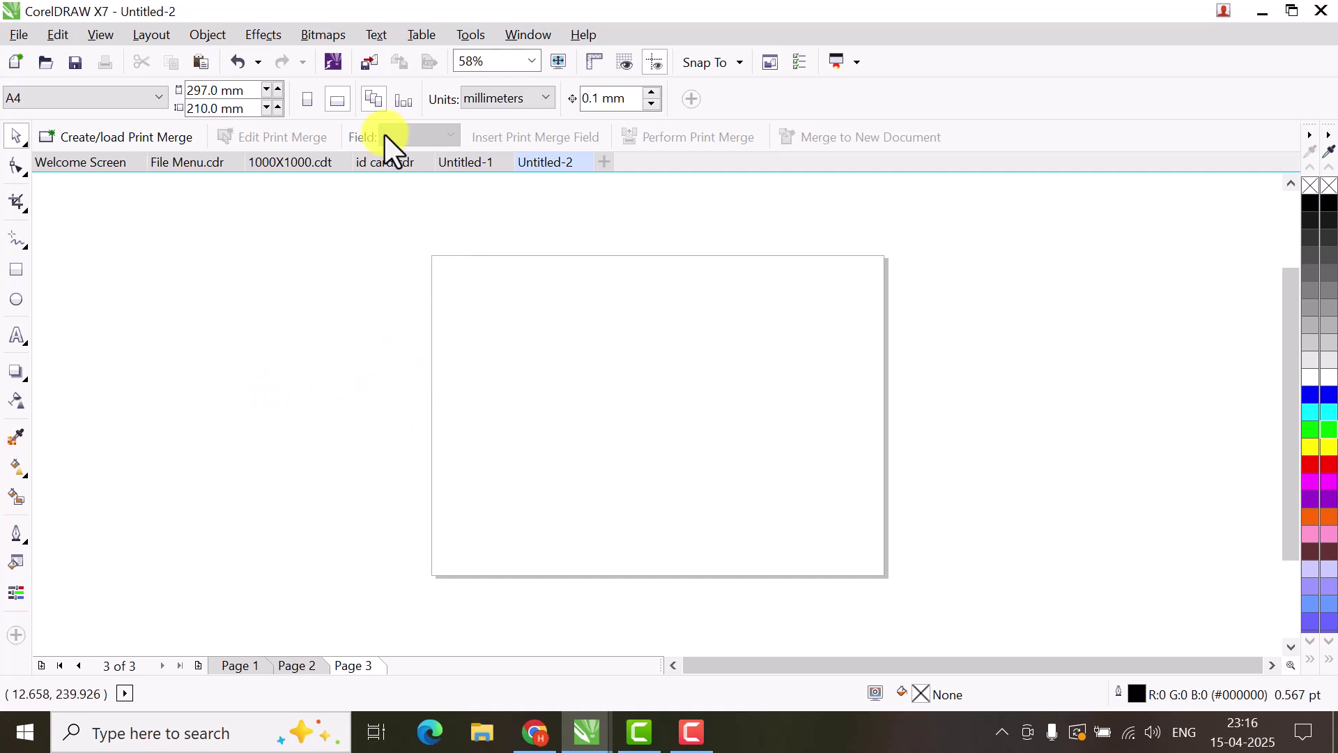
click(476, 115)
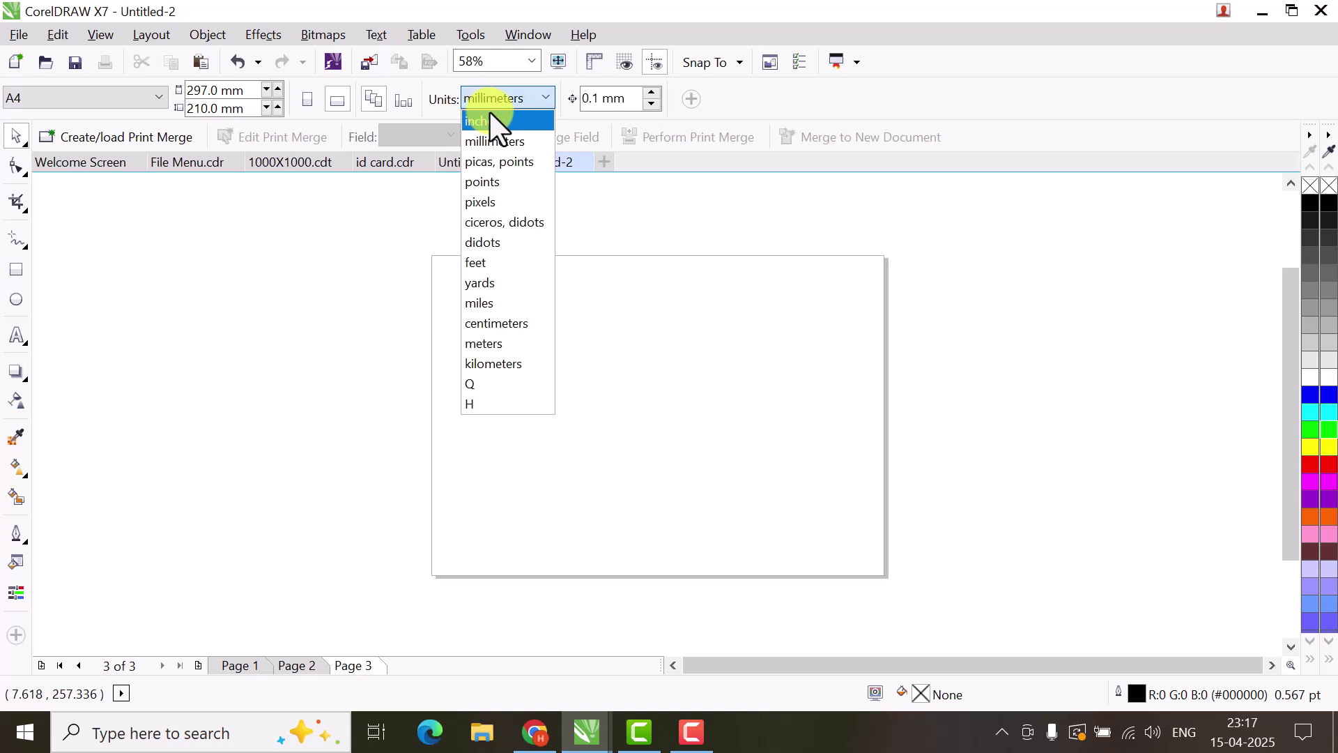
click(478, 121)
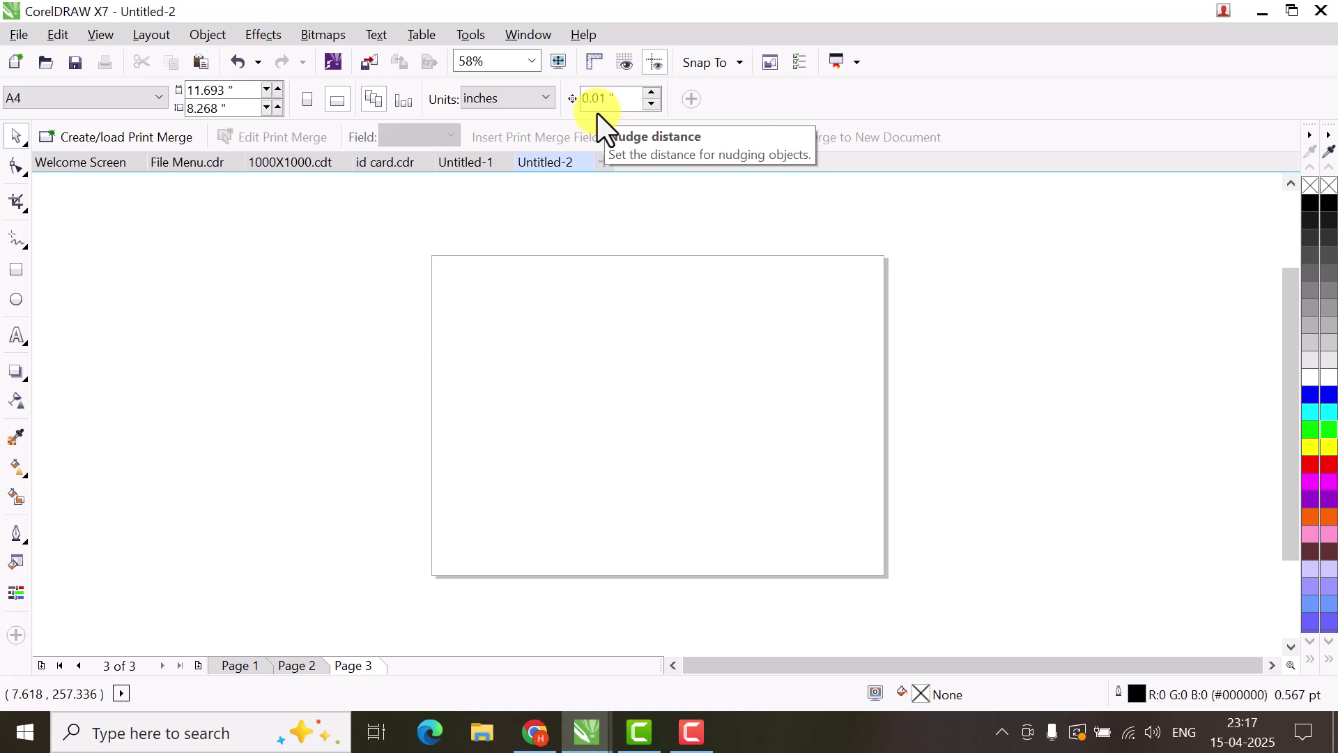
Step: Close the Untitled-2 document without saving, and close the Untitled-1 document as well
click(584, 162)
click(662, 398)
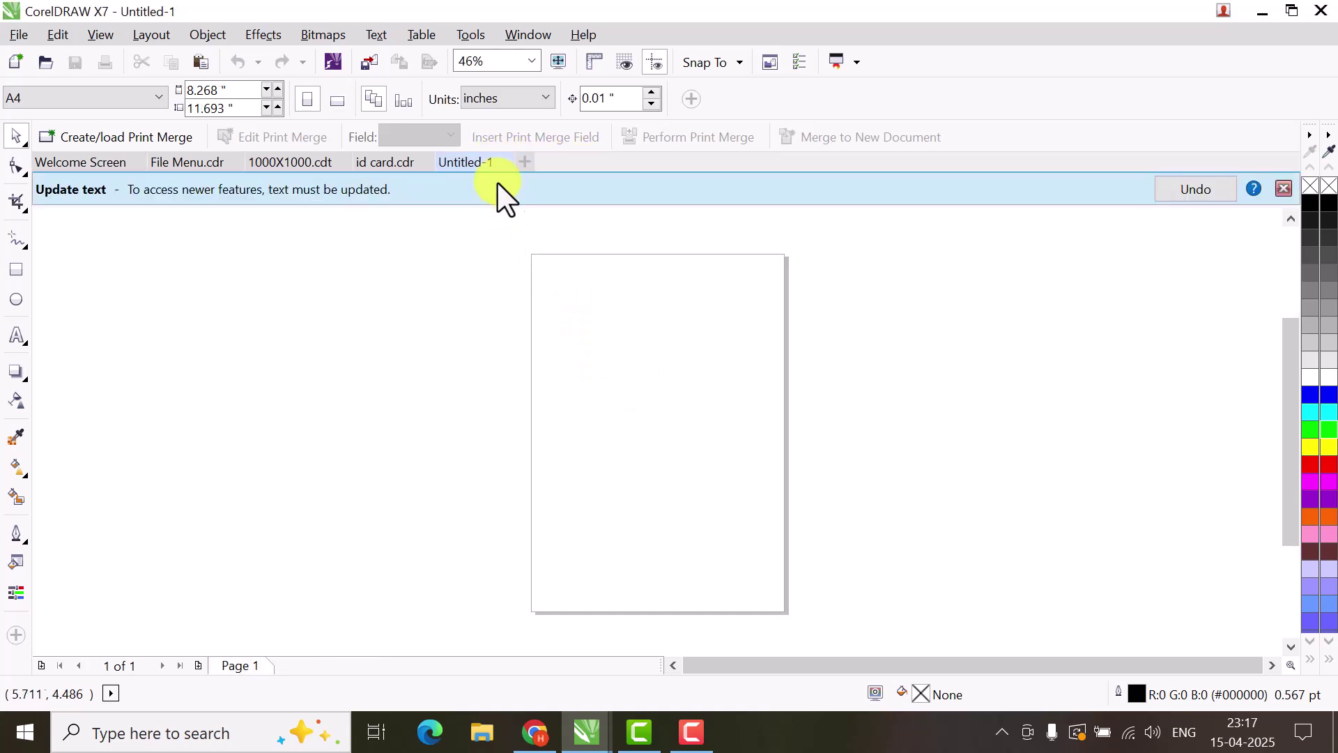
click(504, 162)
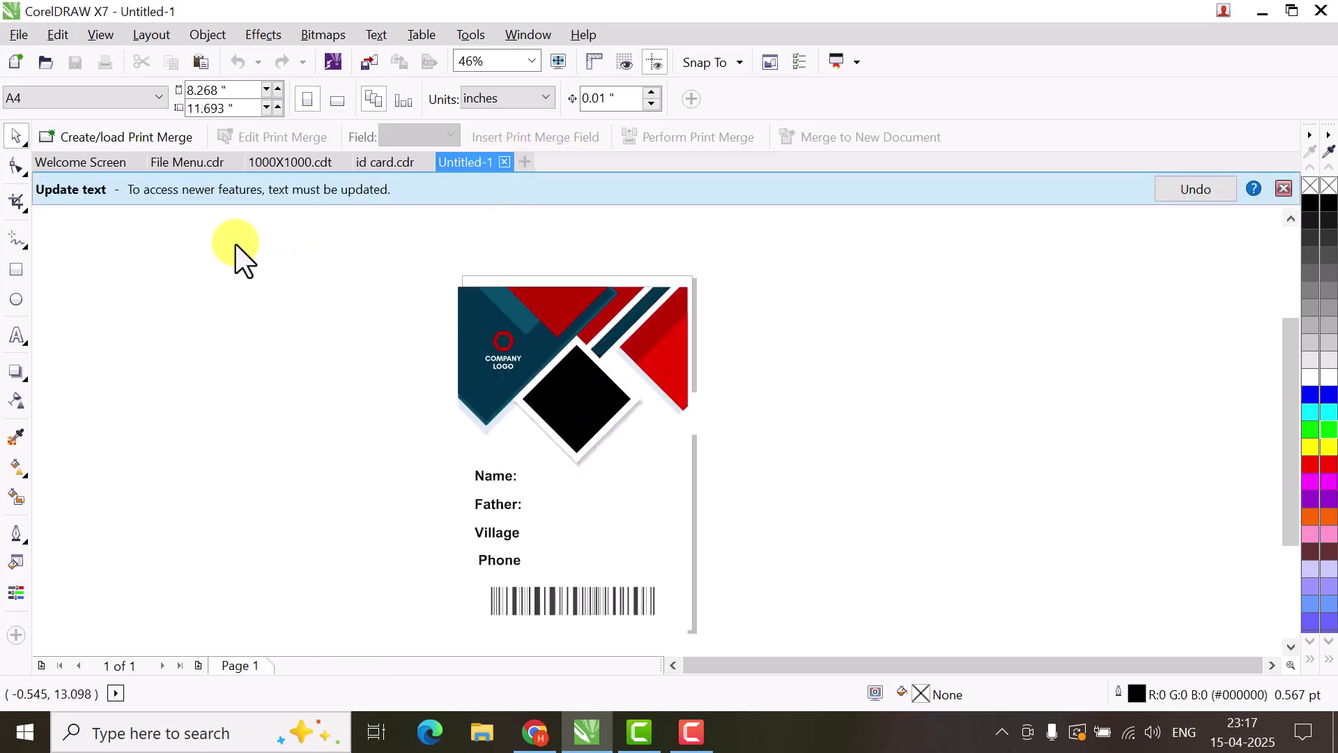
Step: Browse the Business Cards and My Templates categories for new documents from a template, and close the template browser
click(18, 37)
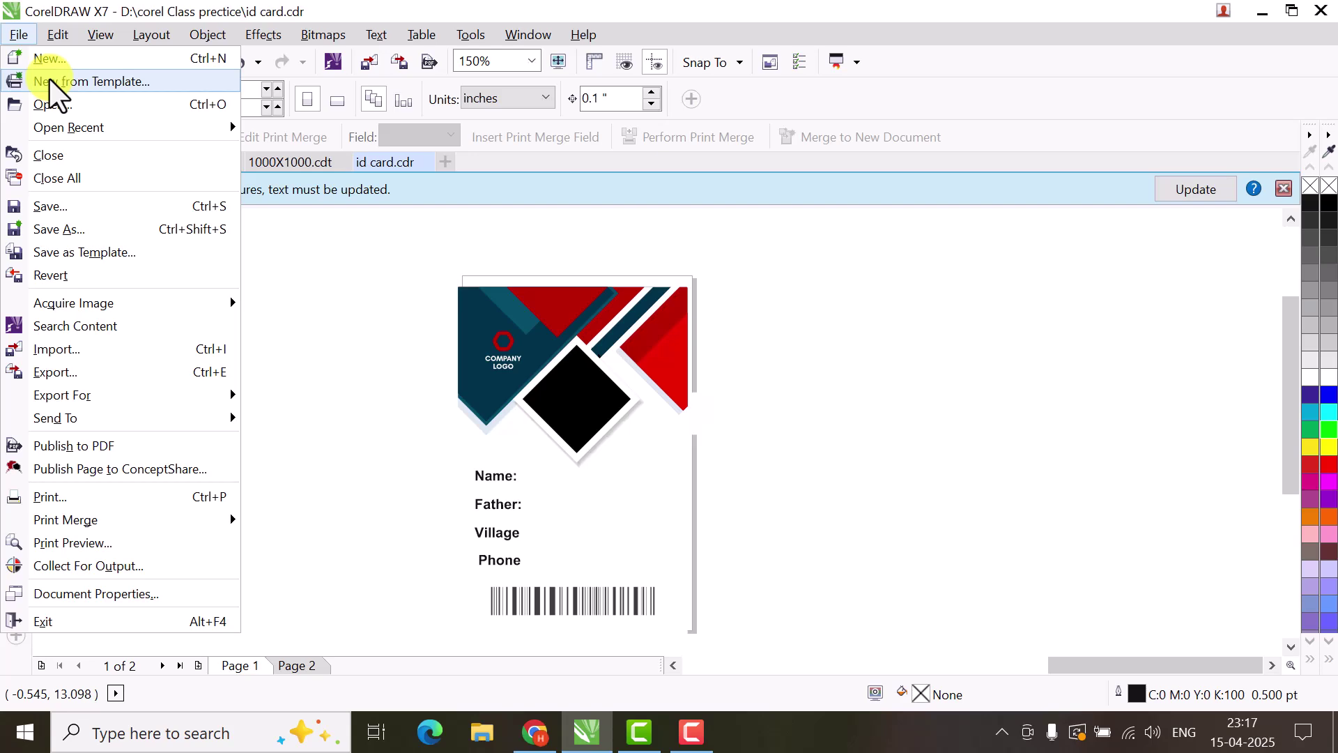
click(48, 77)
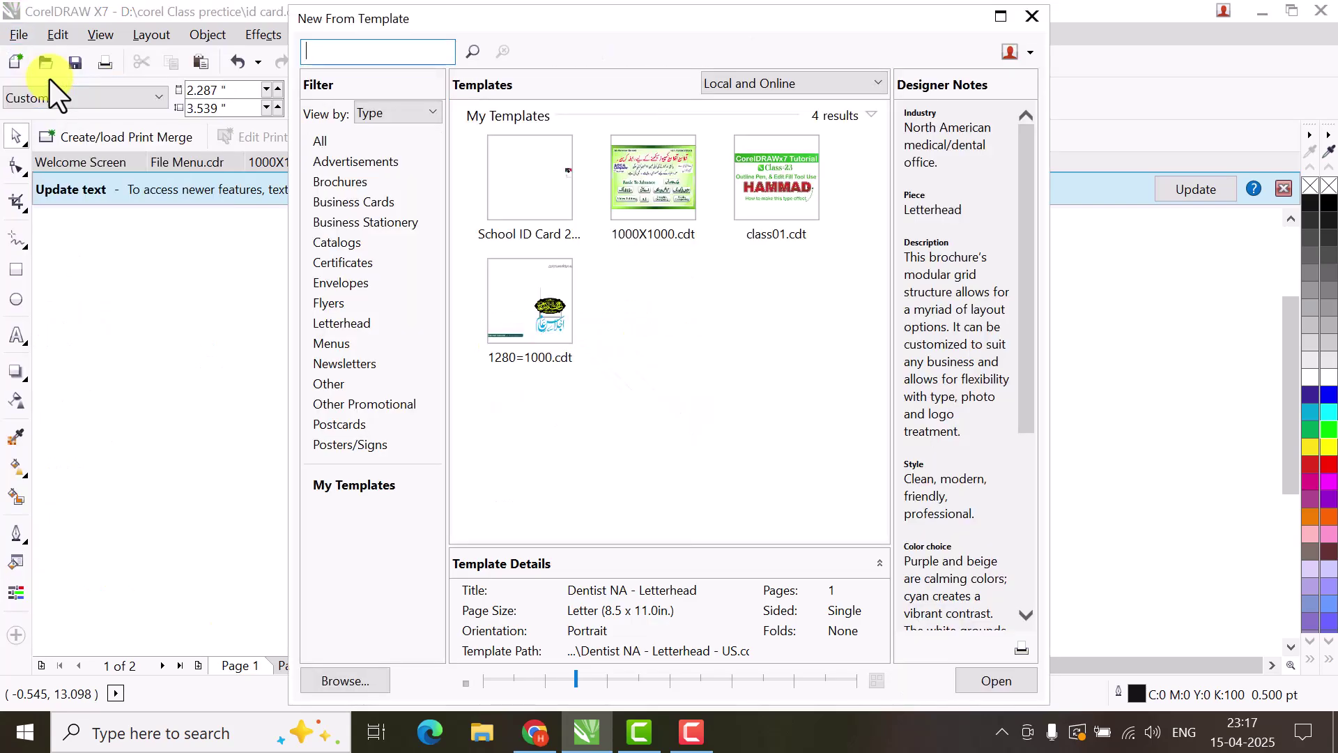
click(336, 202)
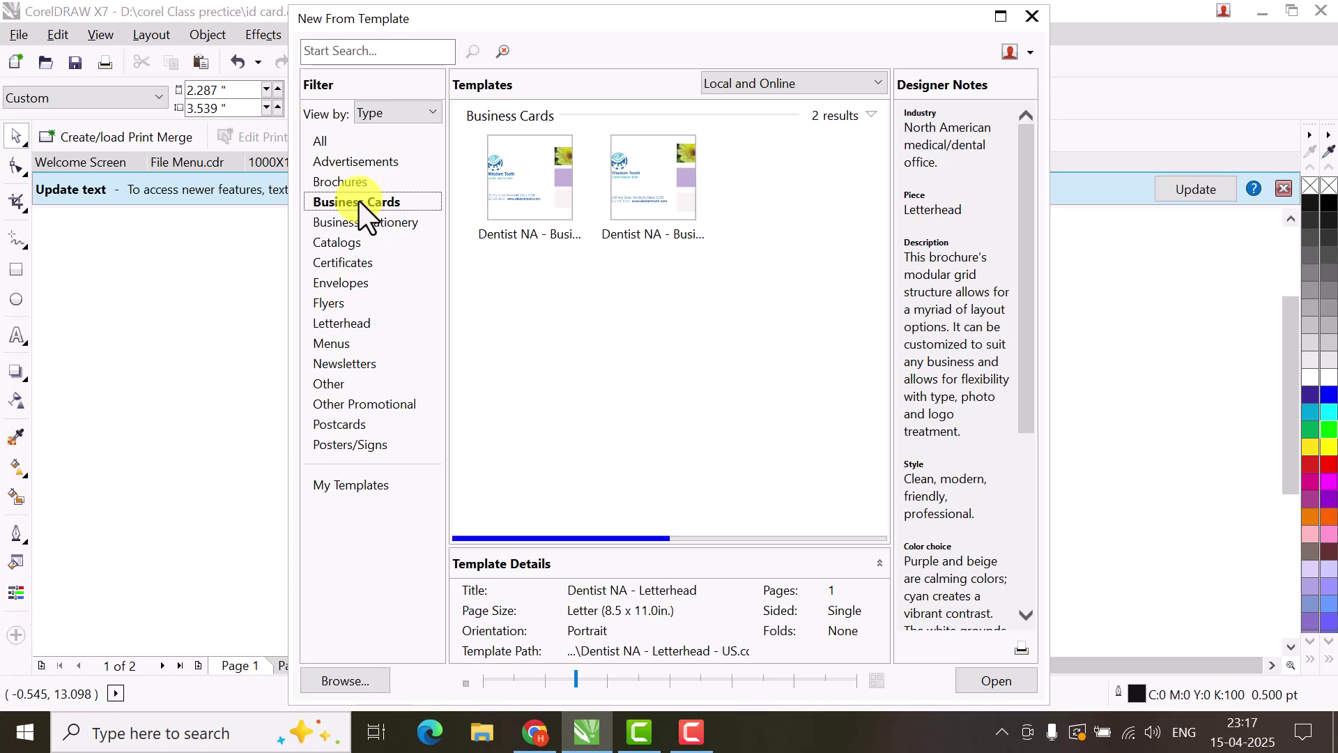
click(333, 484)
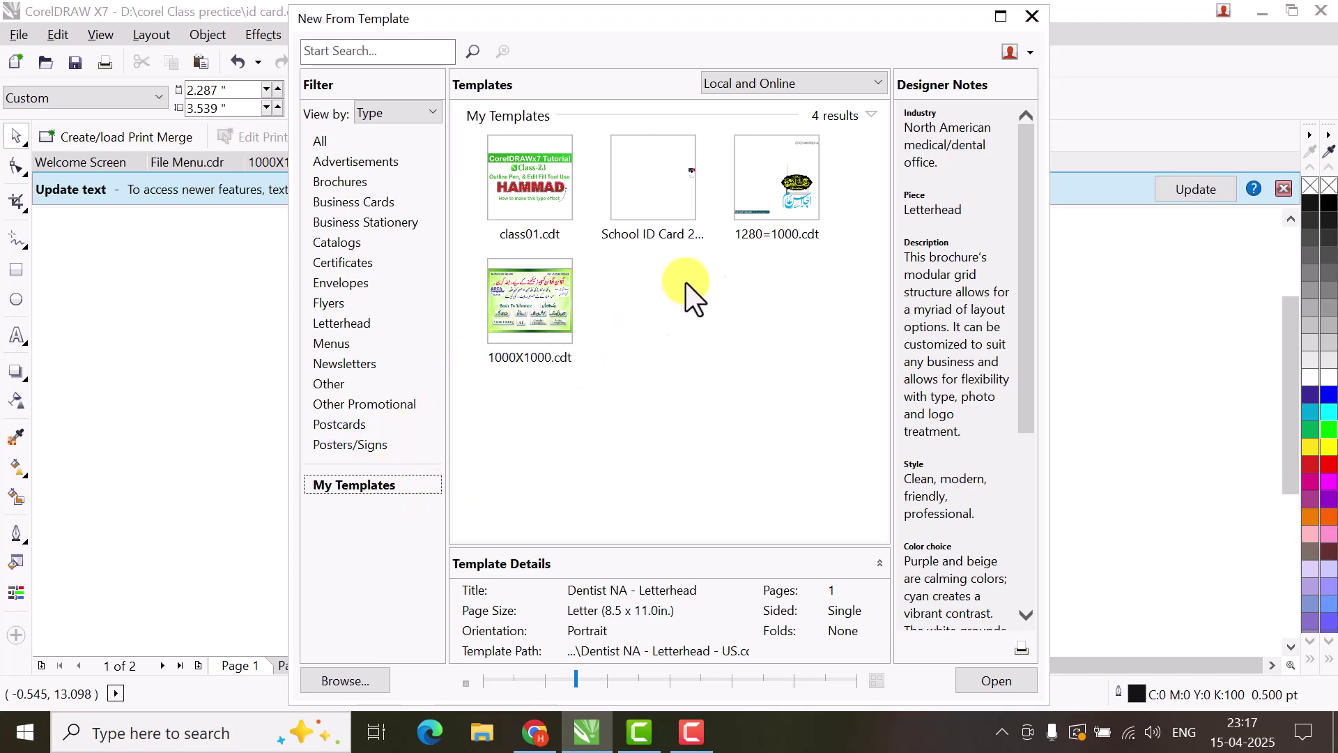
click(1032, 15)
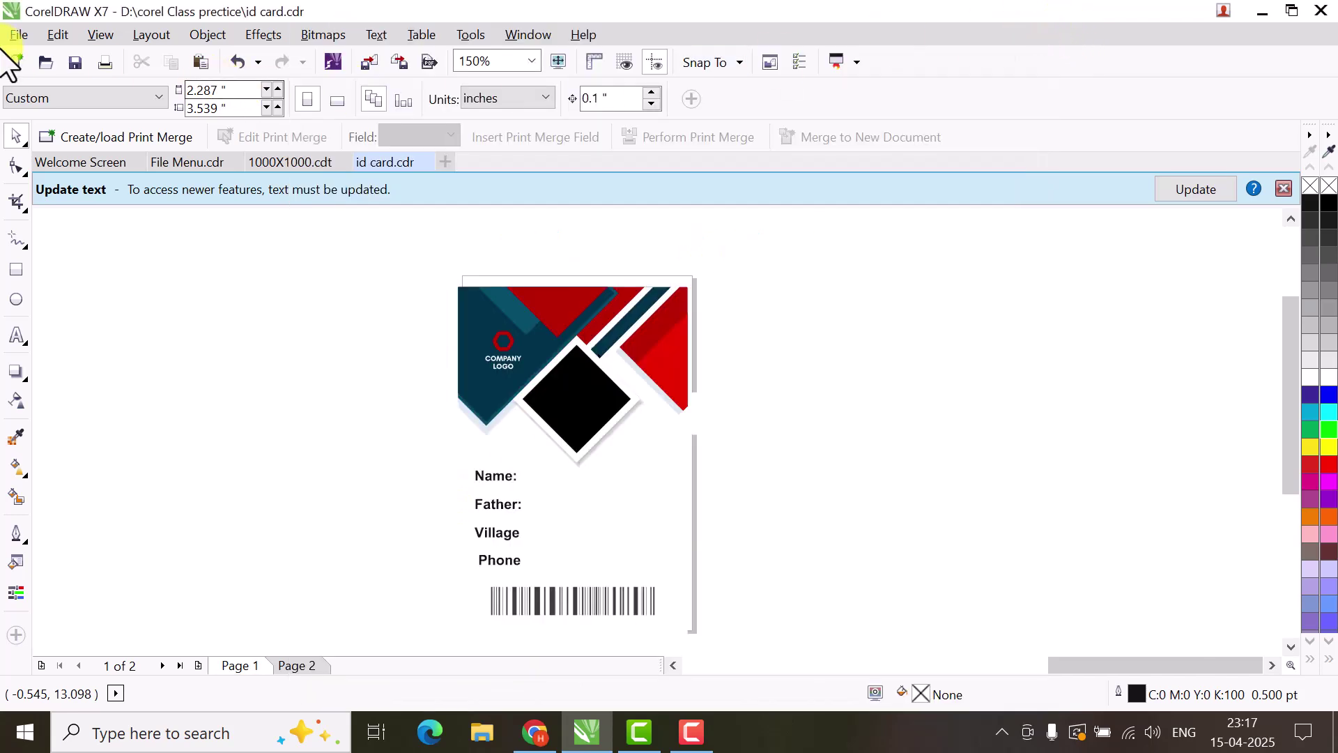
Step: Save the ID card drawing as a CorelDRAW template with the file name card and the template name card
click(18, 33)
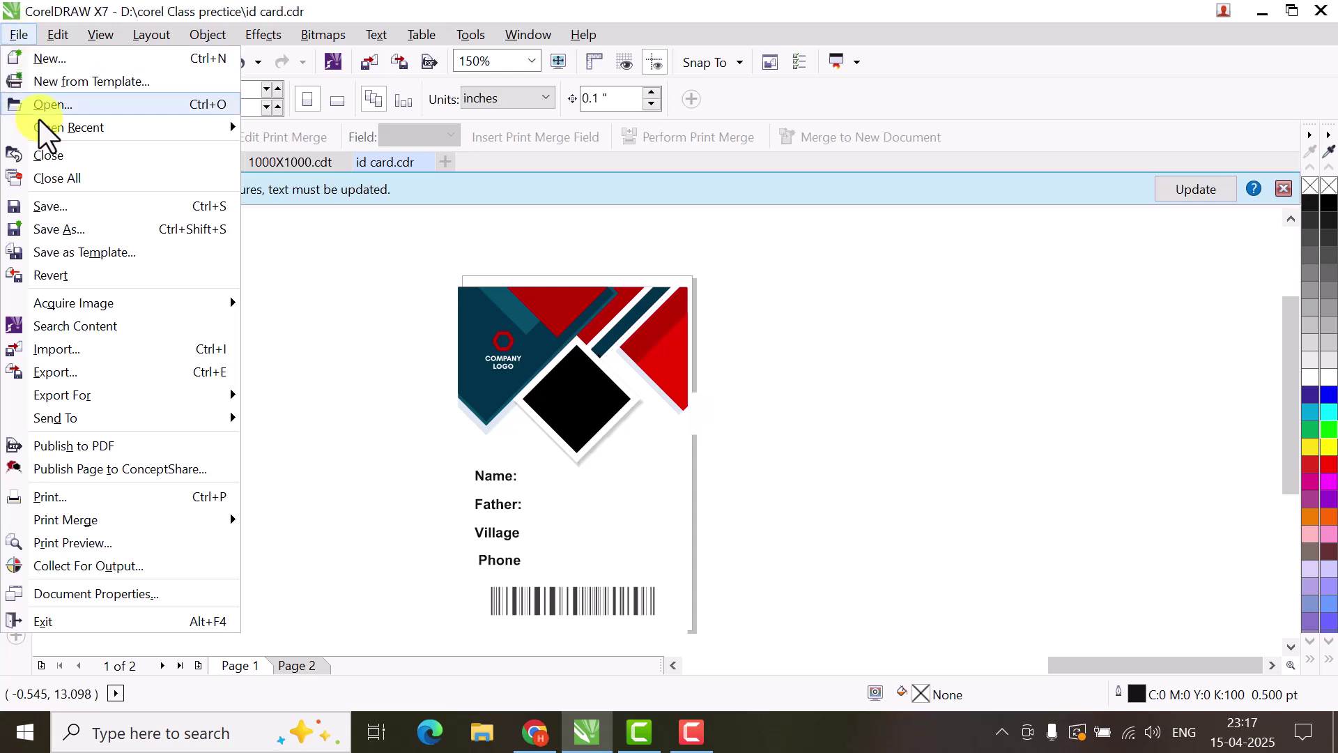
click(114, 257)
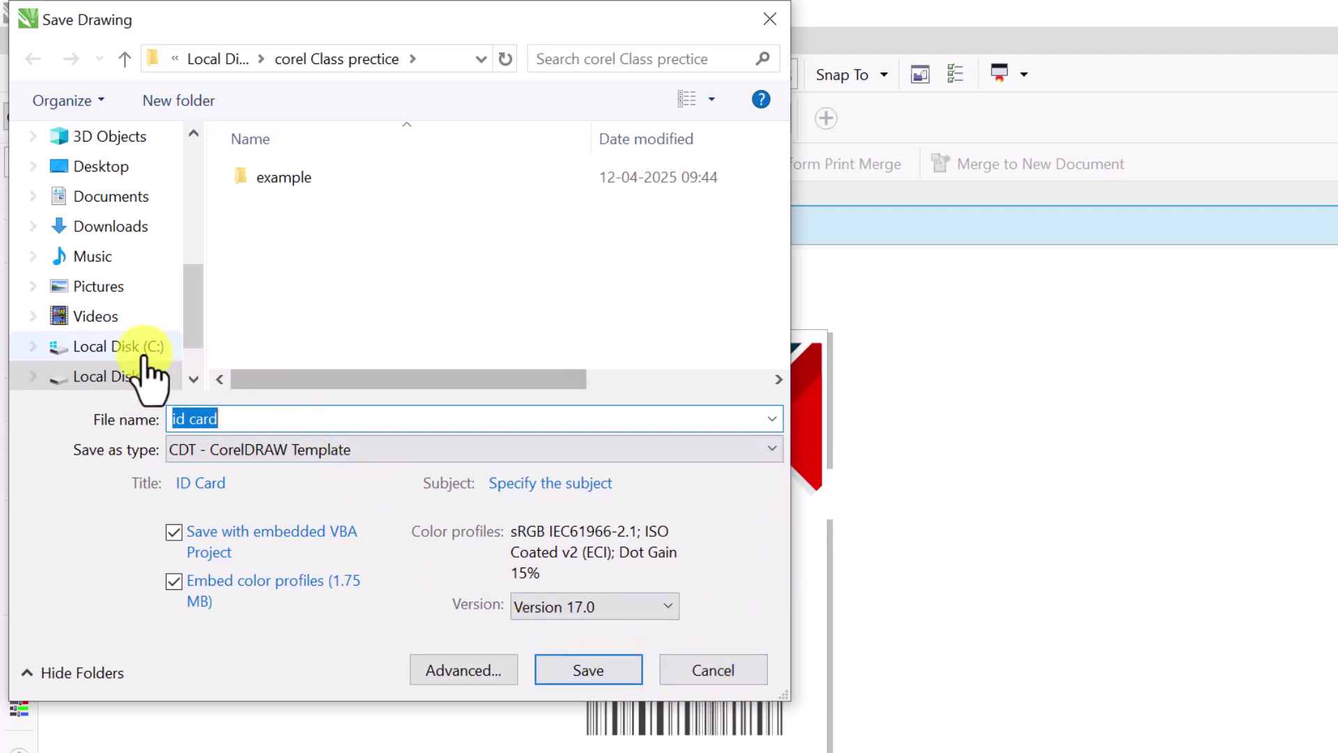
drag(233, 426, 155, 422)
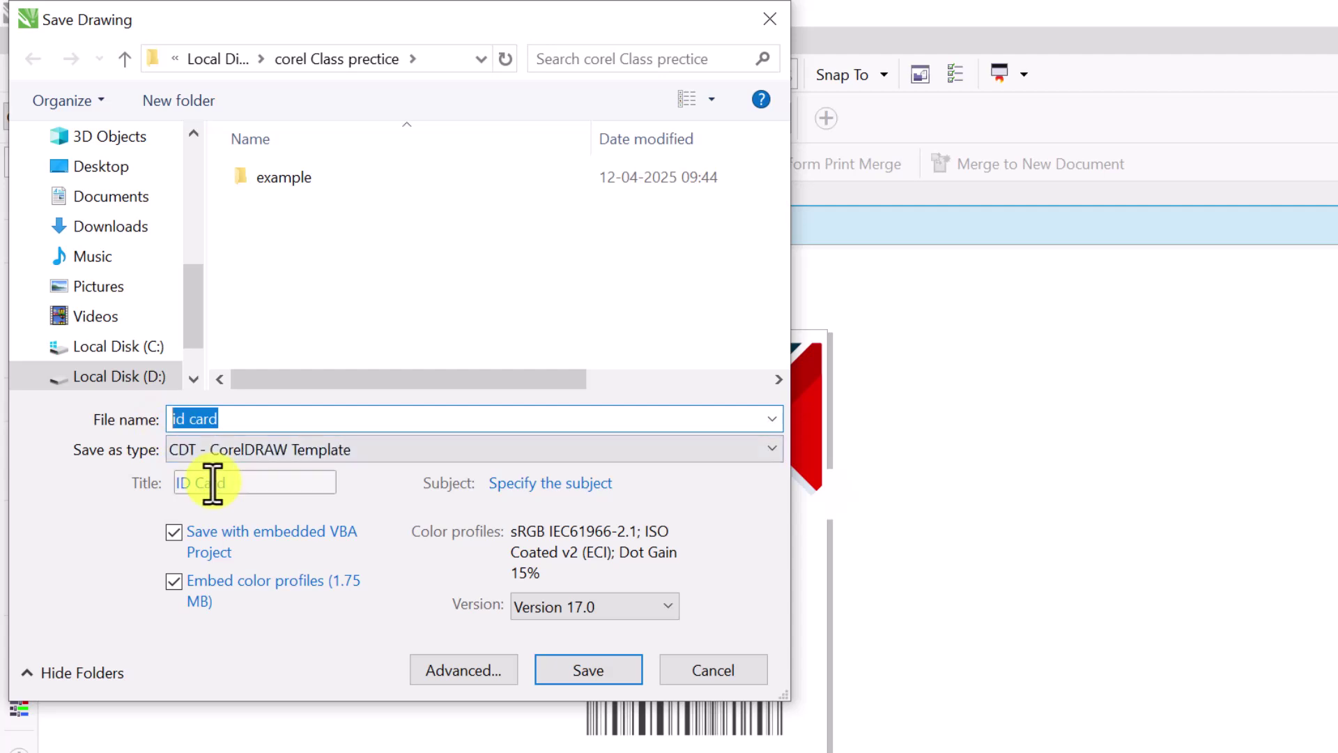
text(ca)
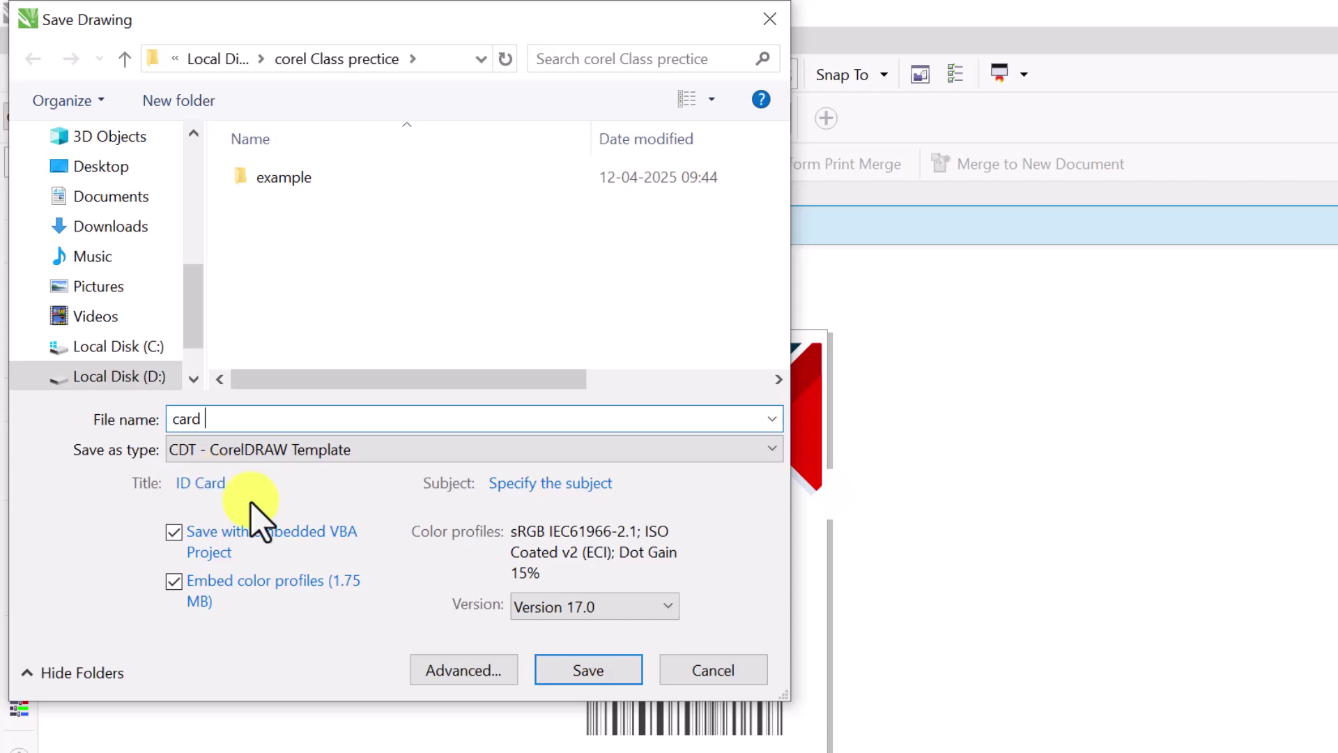
click(579, 669)
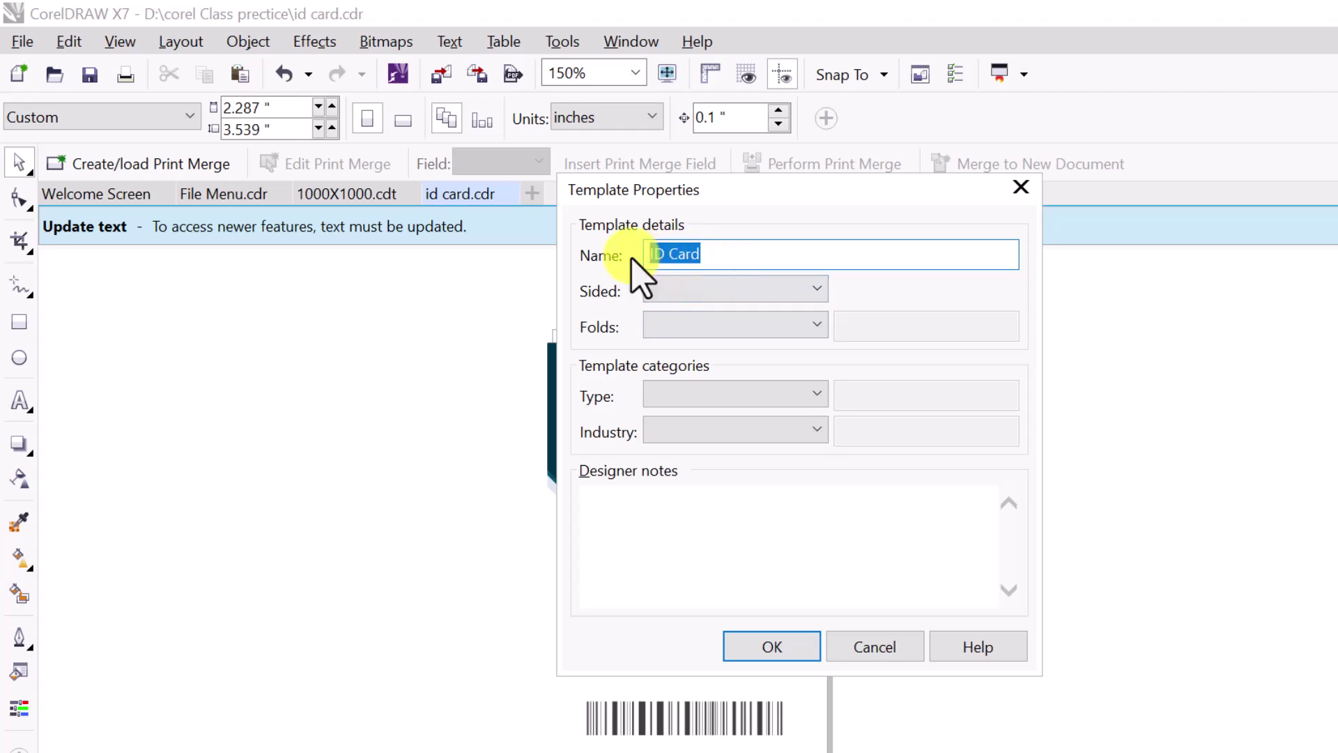
text(c)
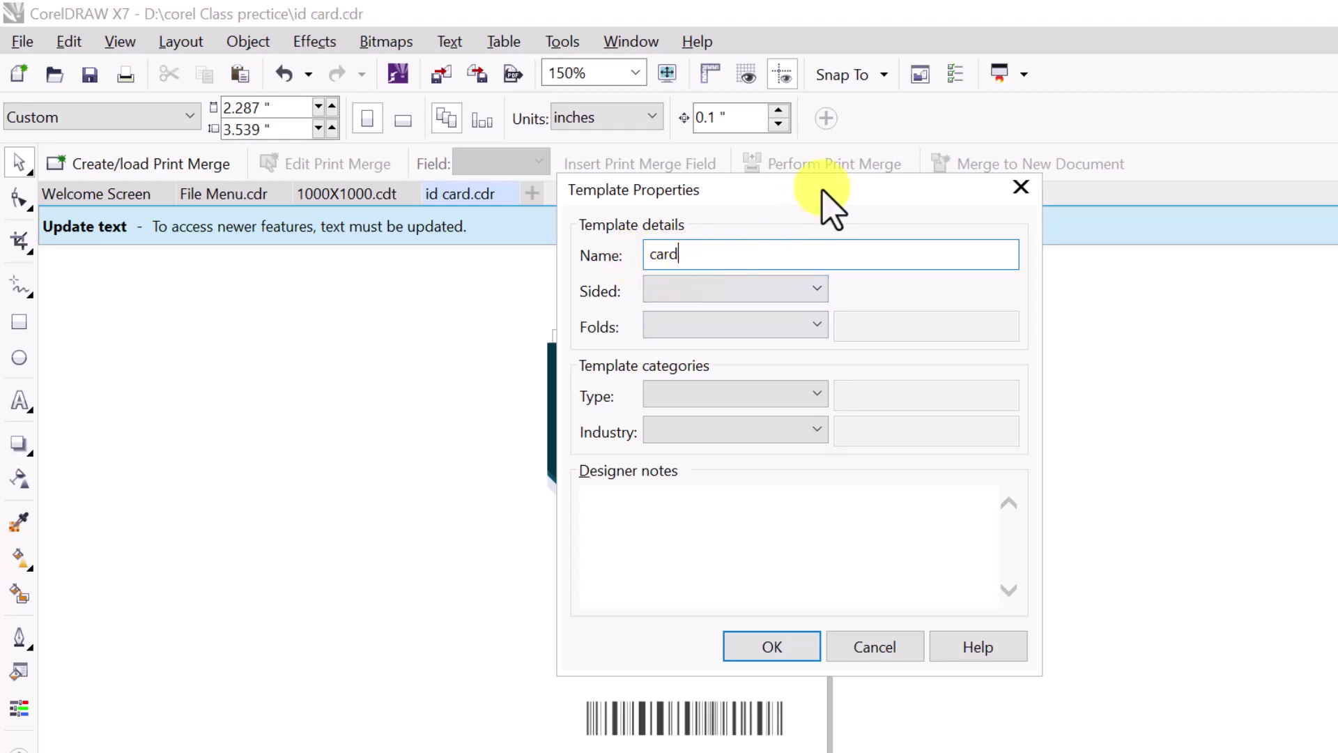
click(798, 647)
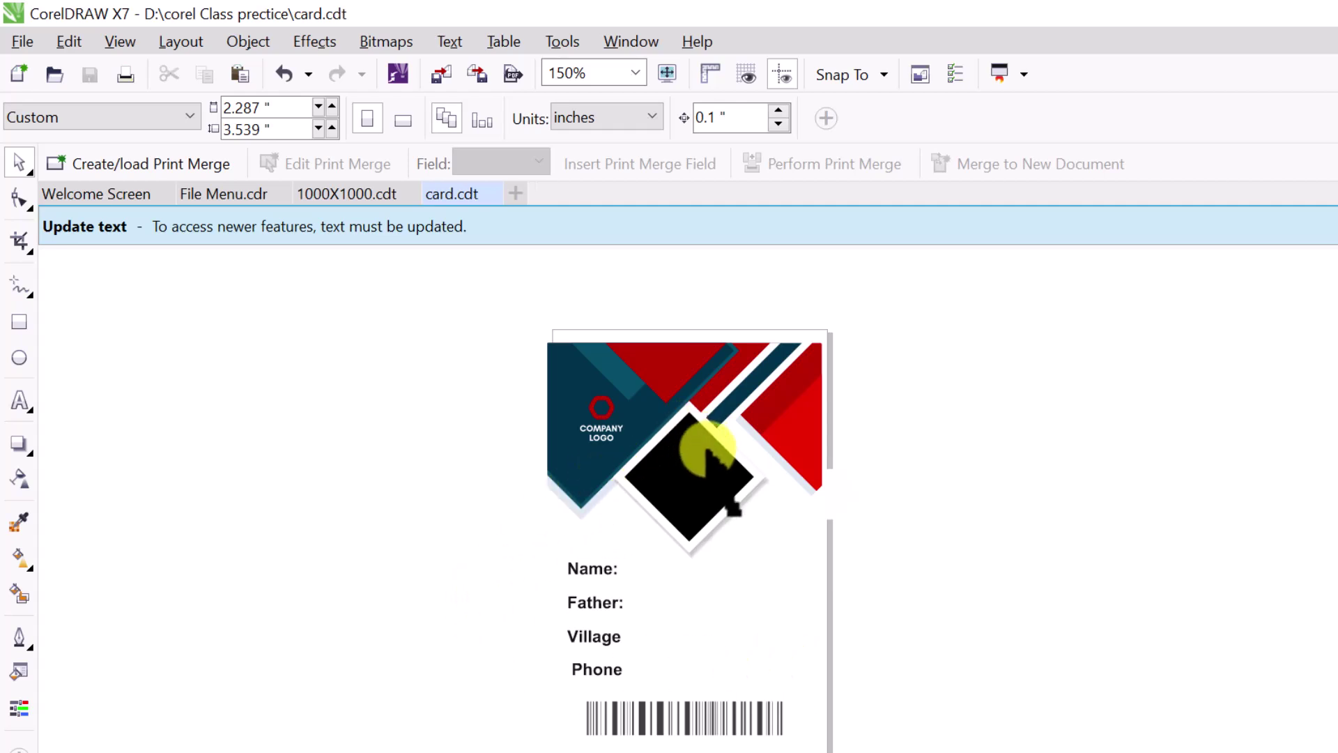
Step: Create a new document from the 1000X1000.cdt template in My Templates, accepting the suggested substitution for the missing font
click(20, 51)
click(60, 94)
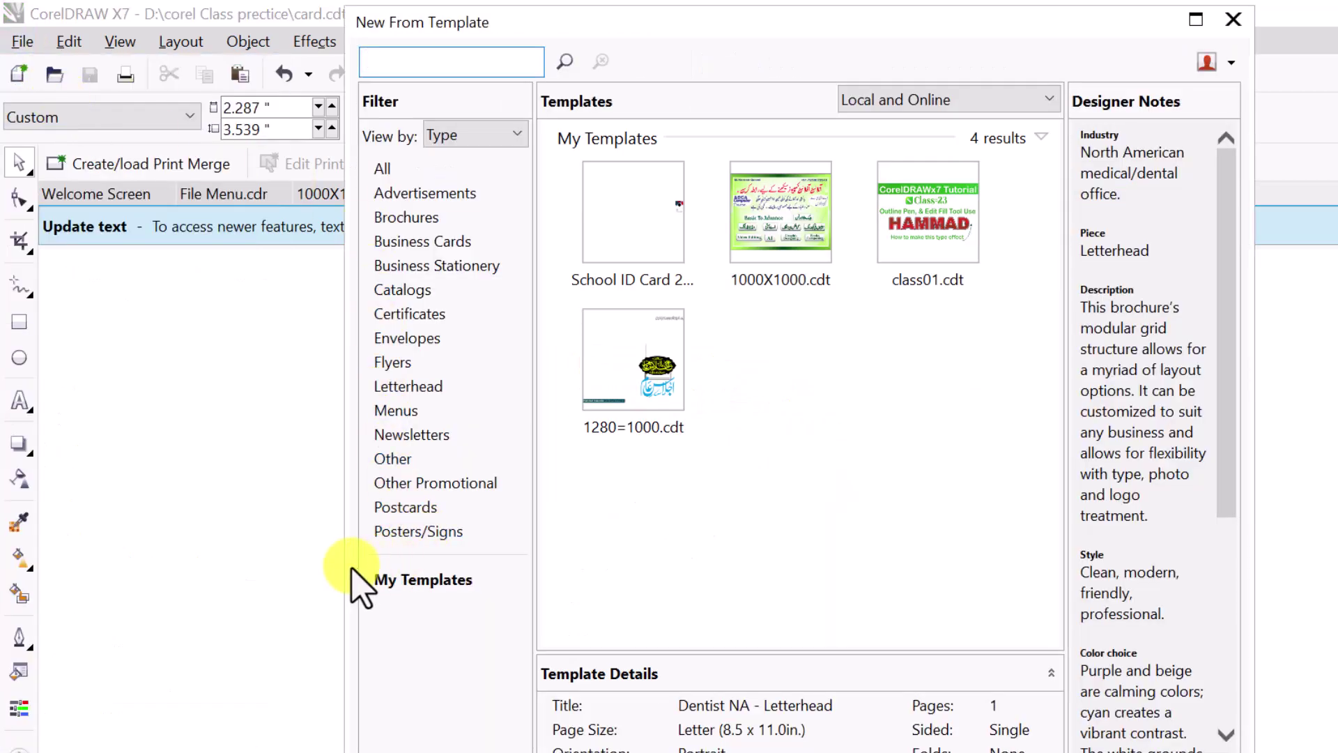
click(418, 579)
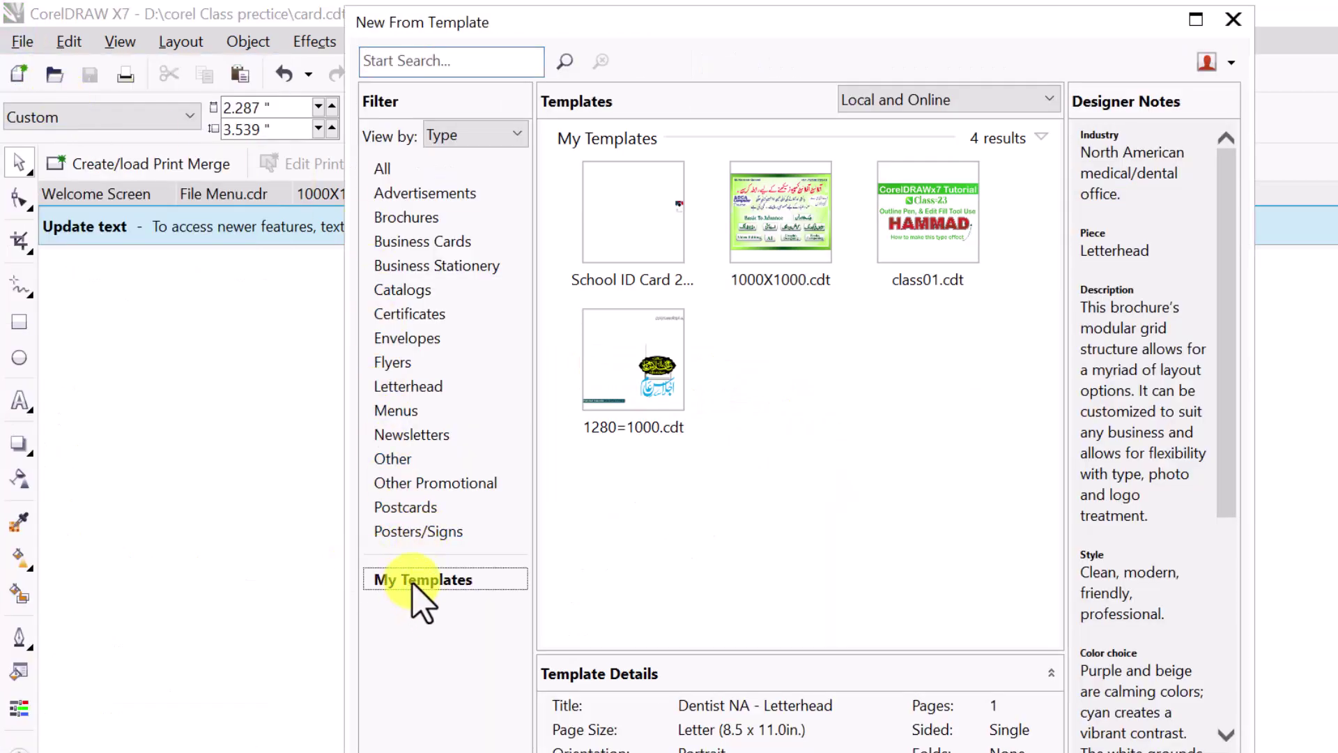
click(601, 255)
click(752, 269)
click(913, 255)
click(805, 256)
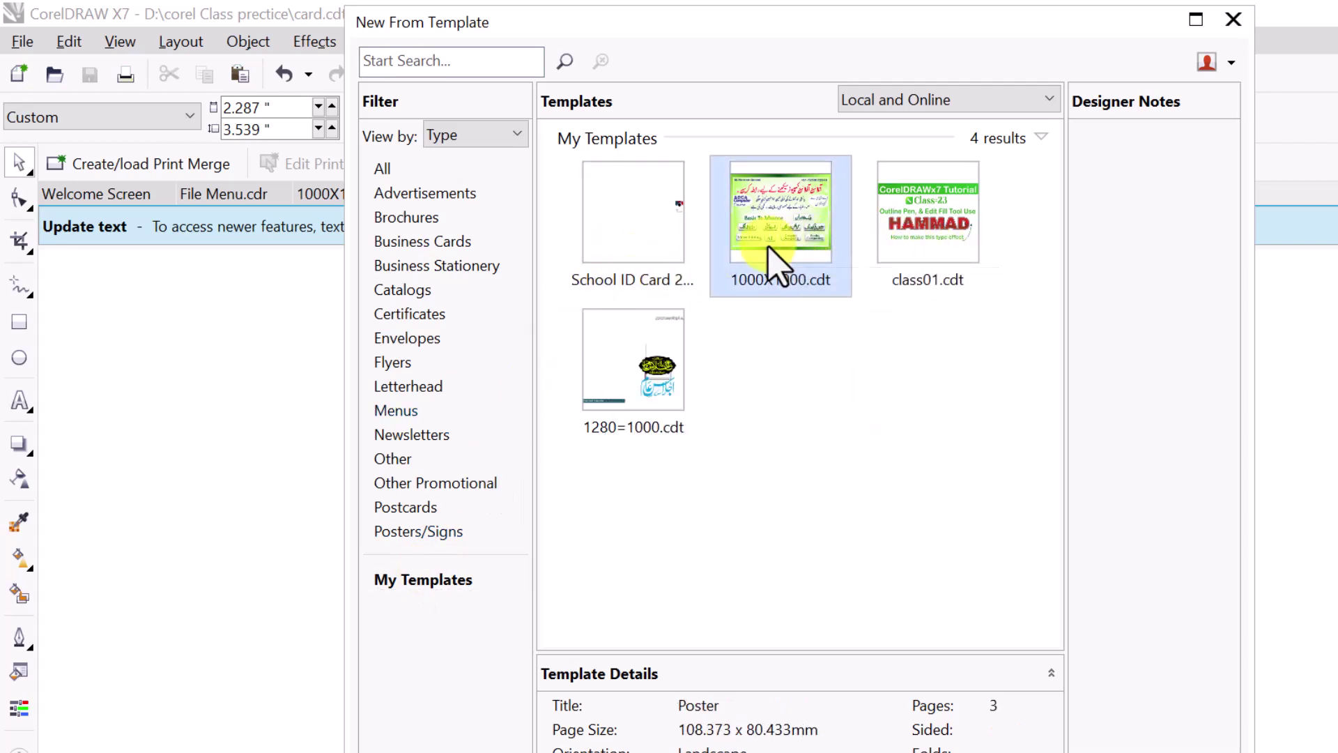
click(1011, 747)
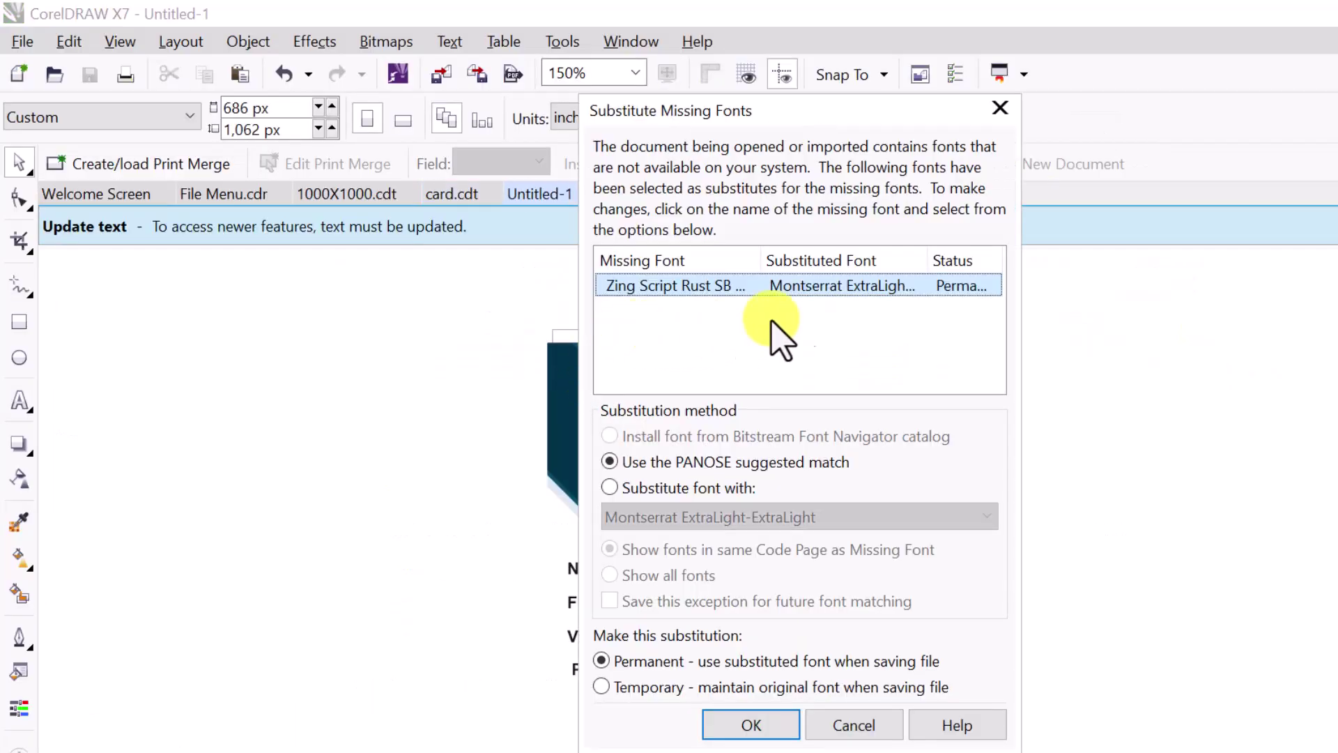
click(760, 737)
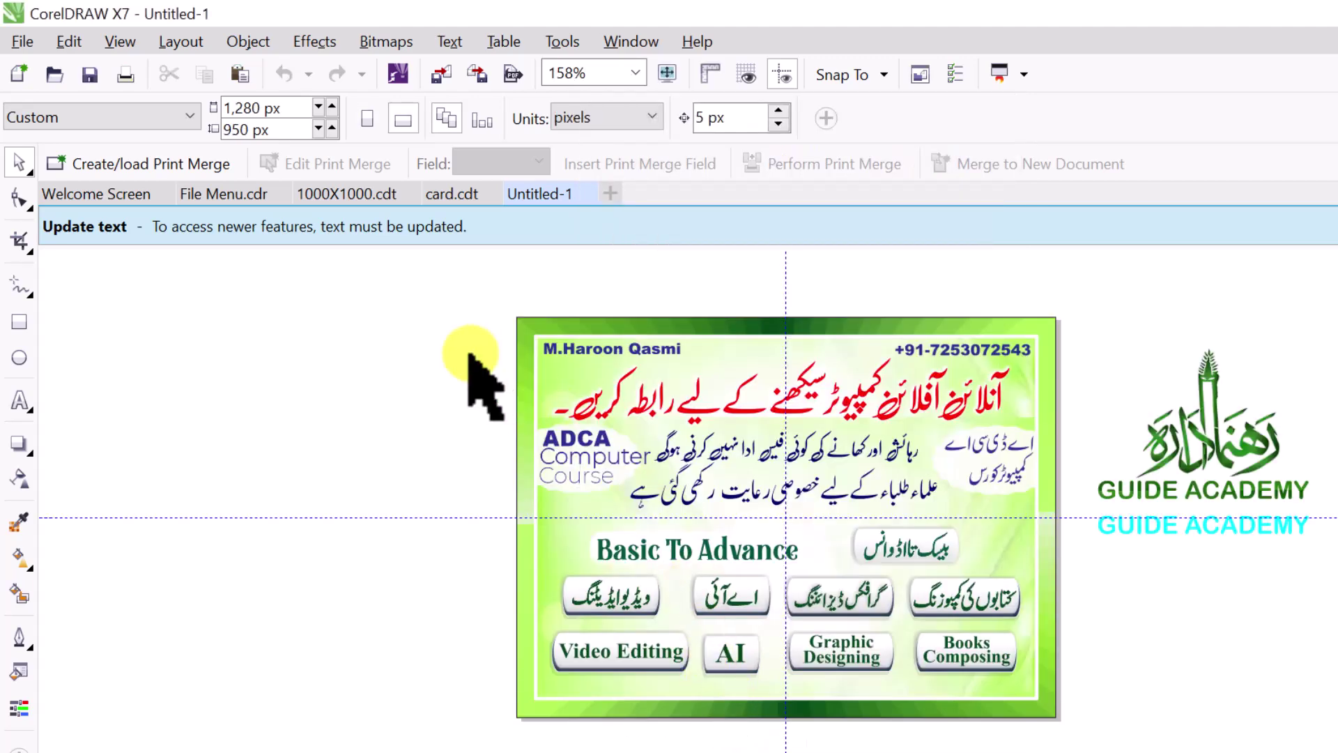
Step: Browse the Downloads folder for a drawing to open, select School ID Card 2022, and cancel without opening it
click(22, 42)
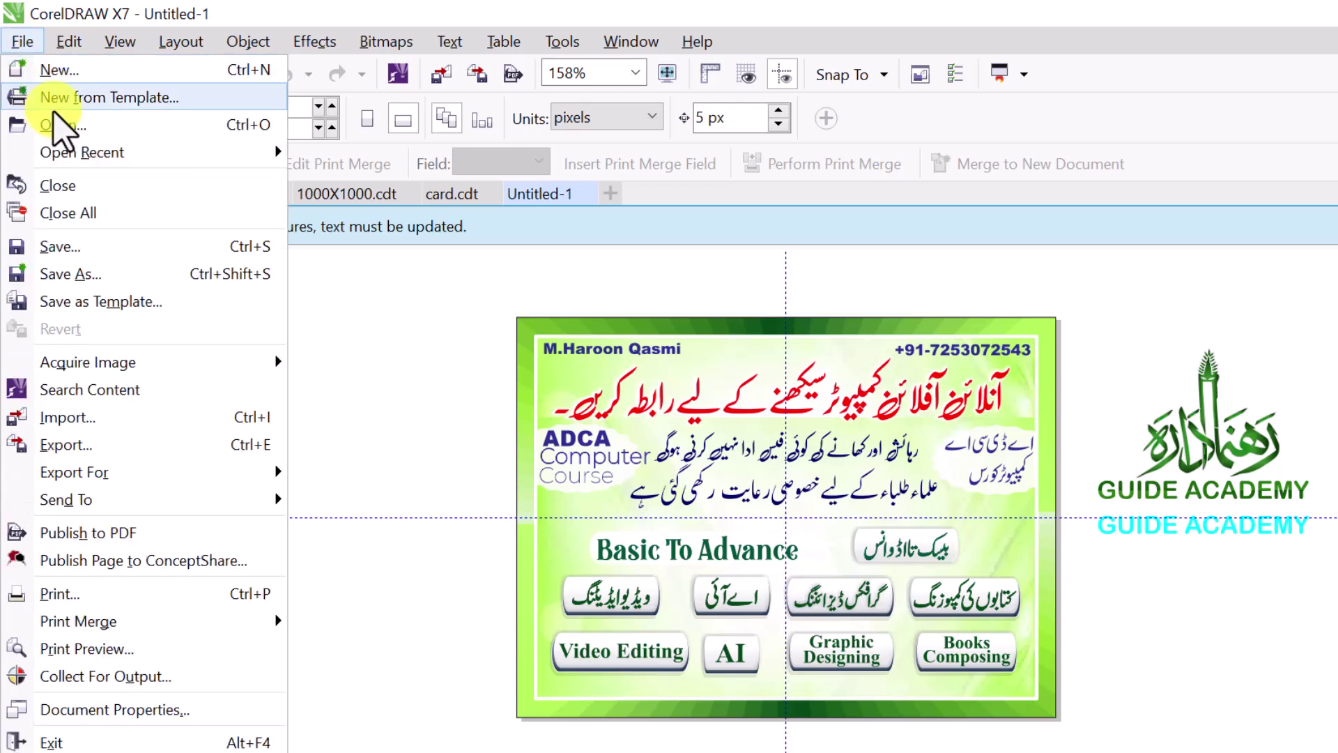
click(65, 125)
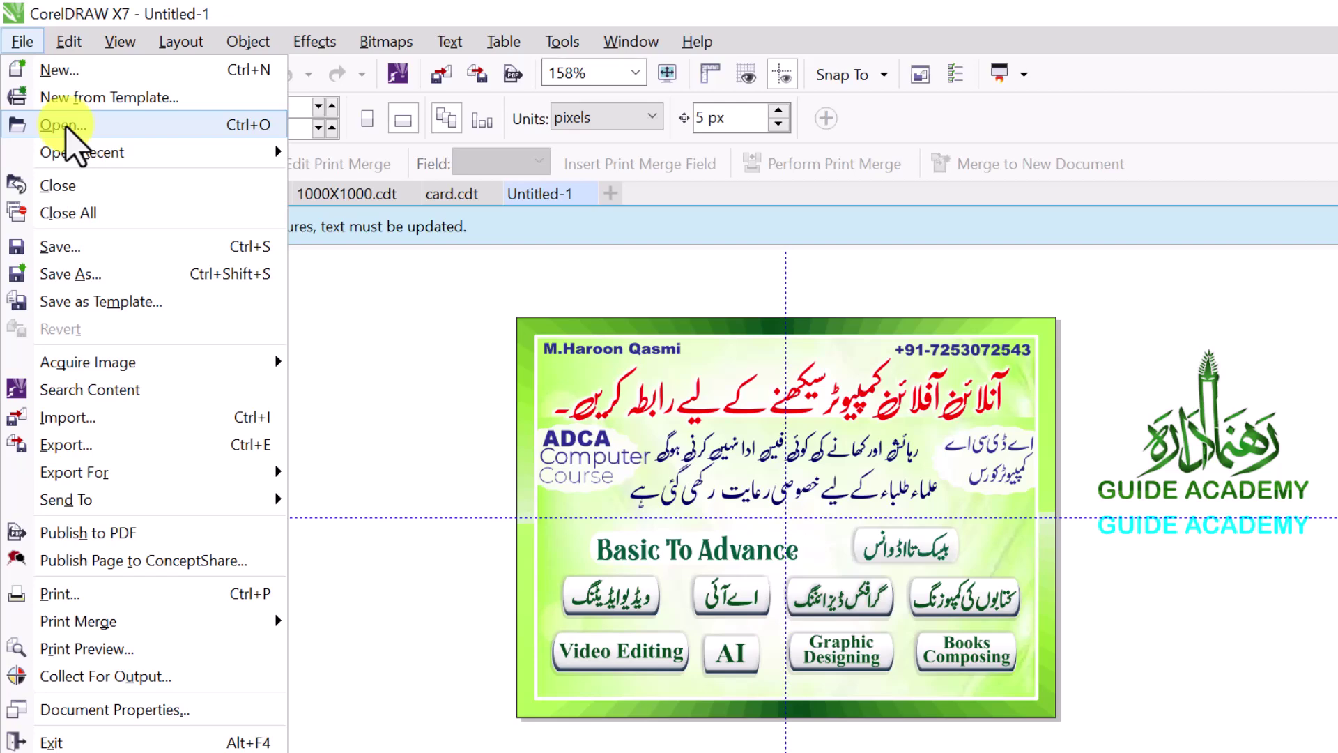
click(67, 126)
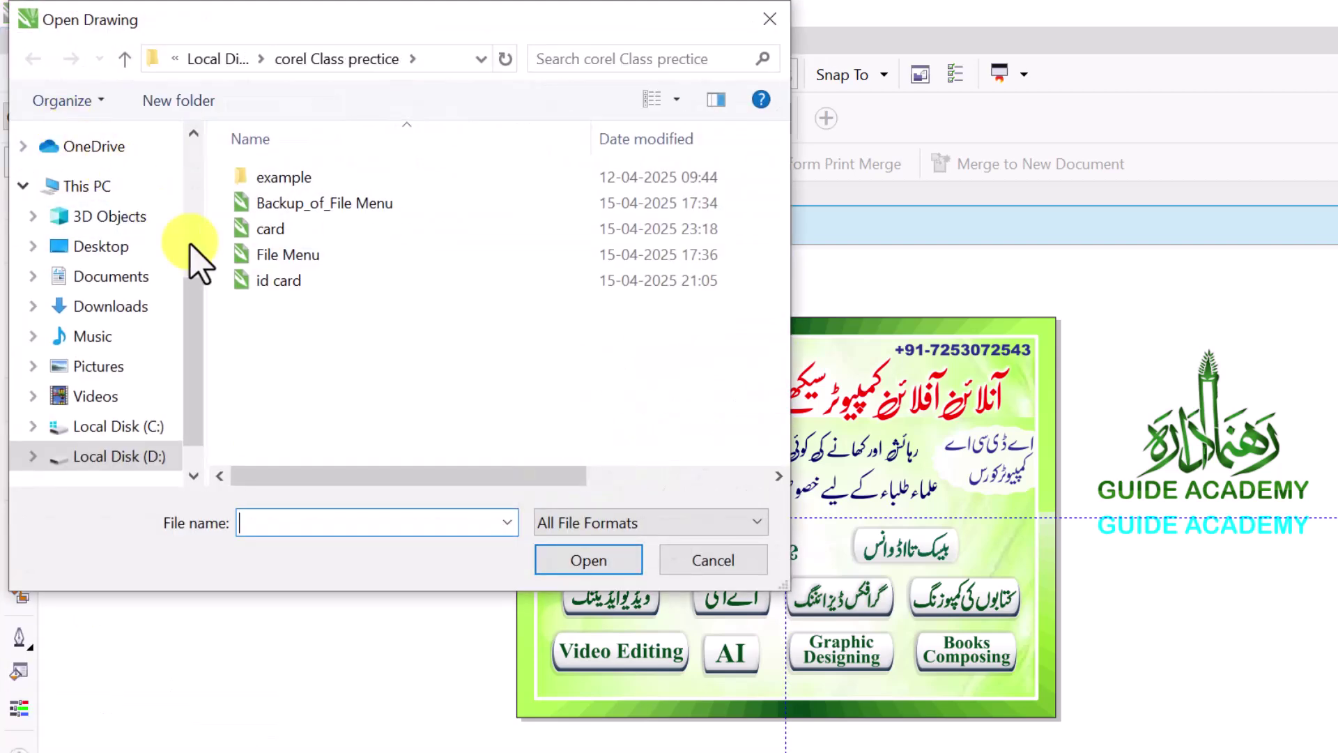
click(90, 186)
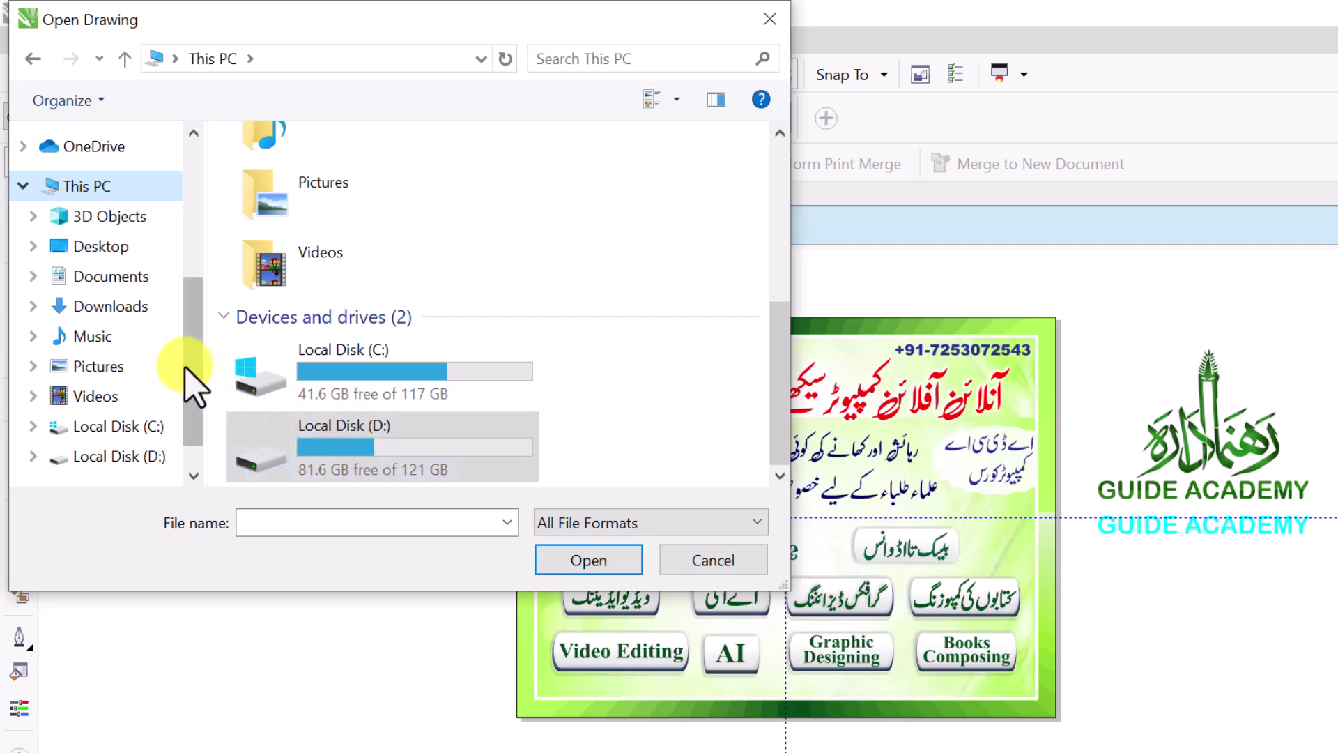
click(92, 305)
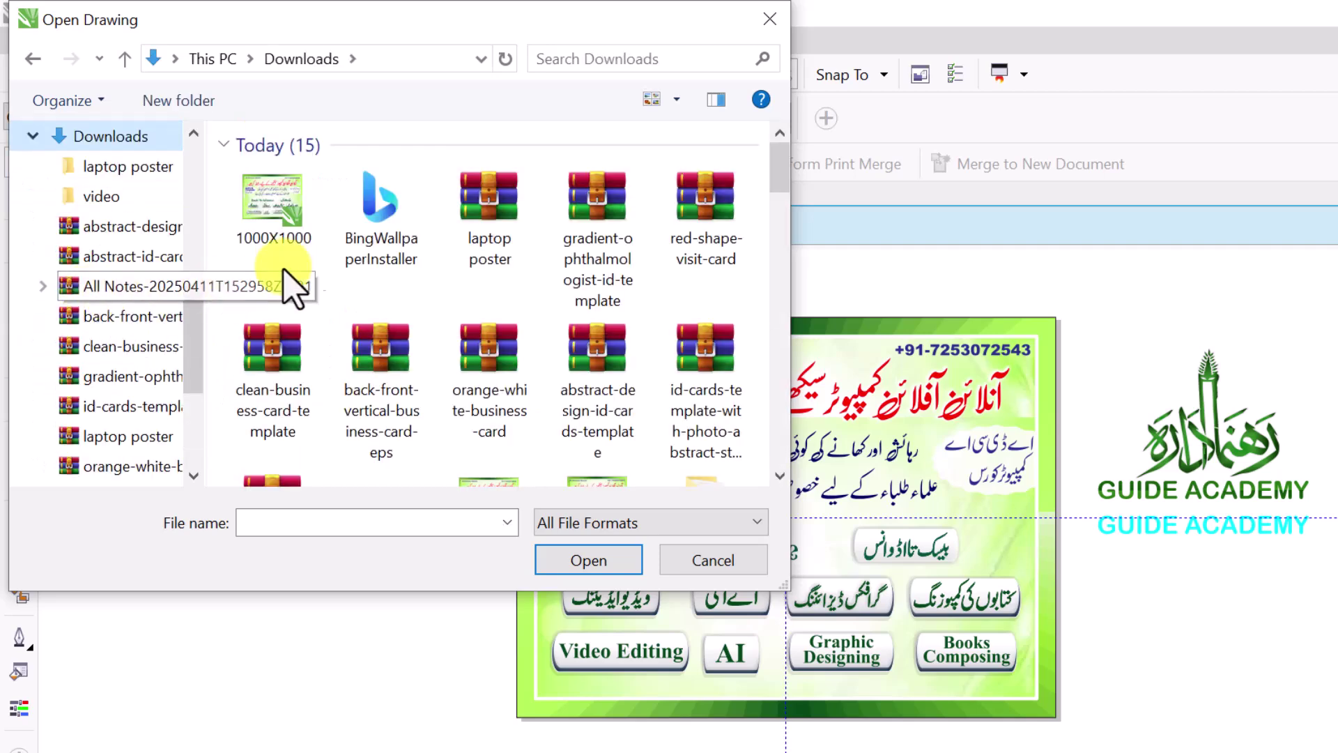
scroll(463, 262, down, 2)
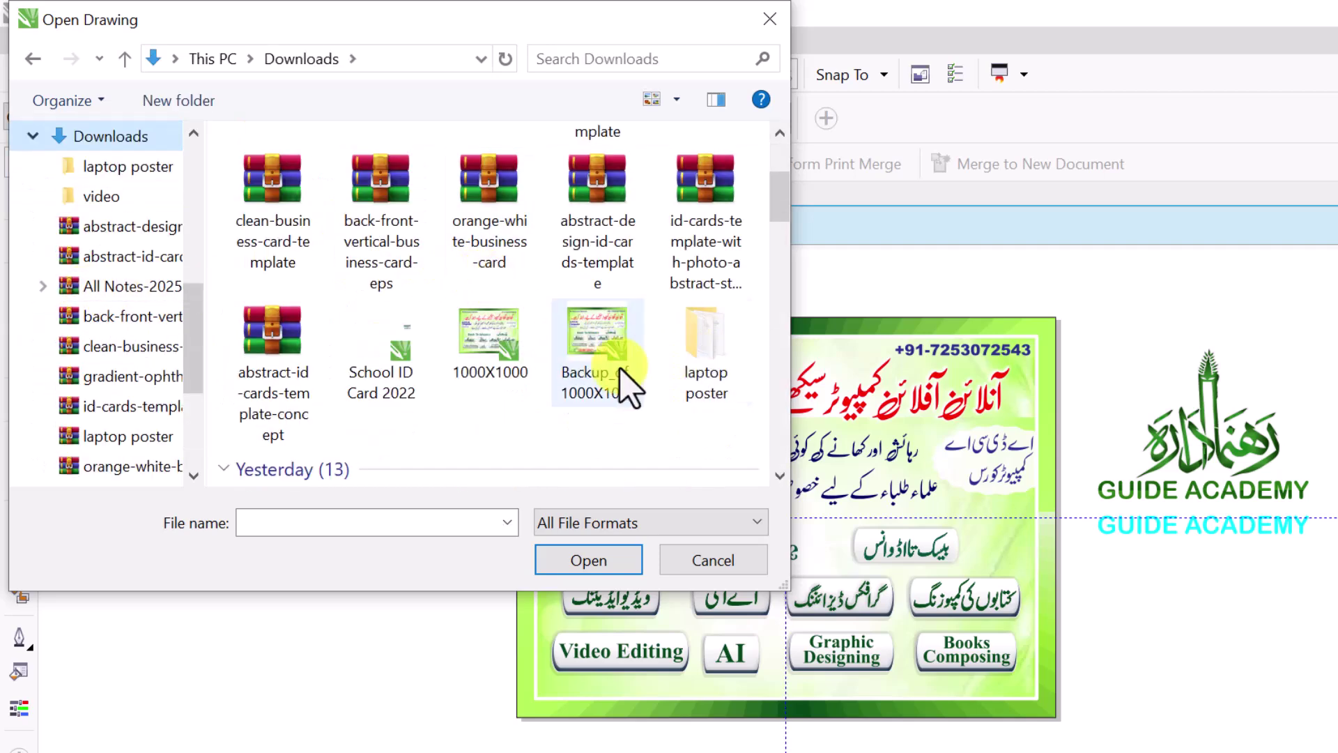
click(396, 387)
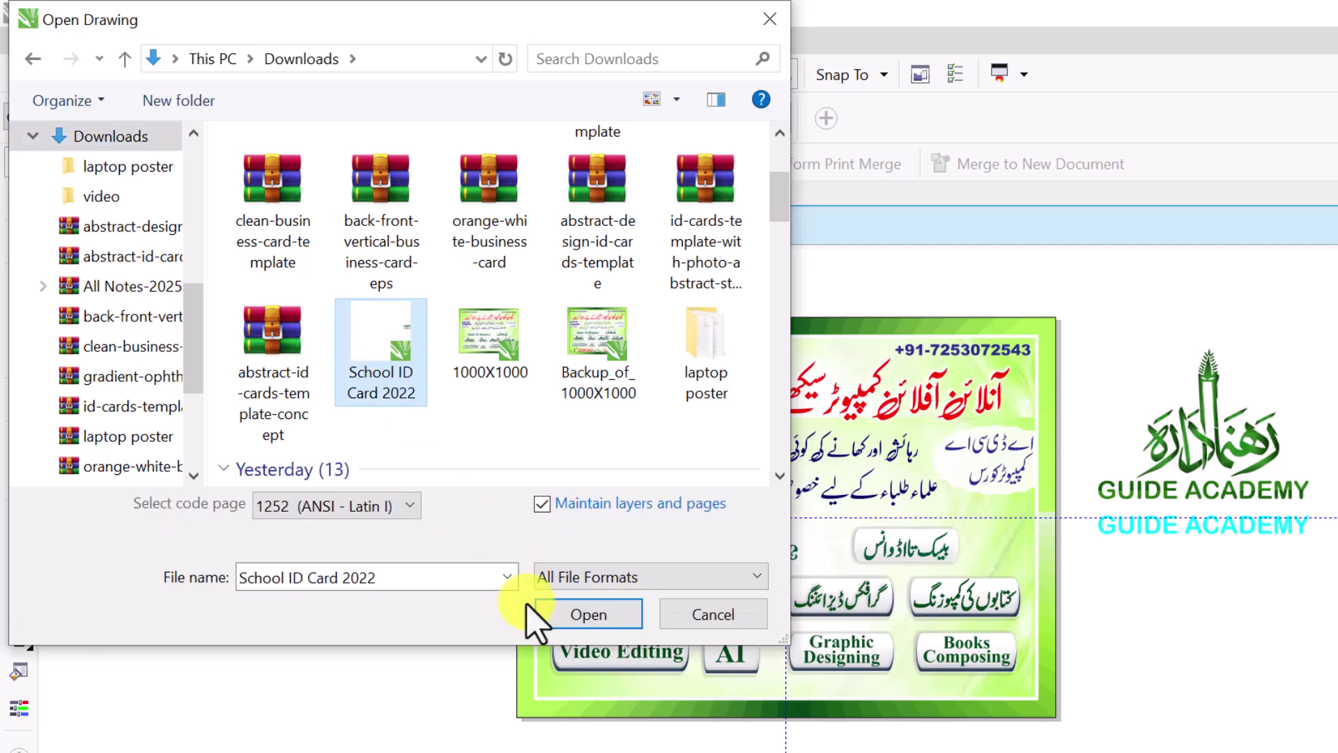
click(704, 617)
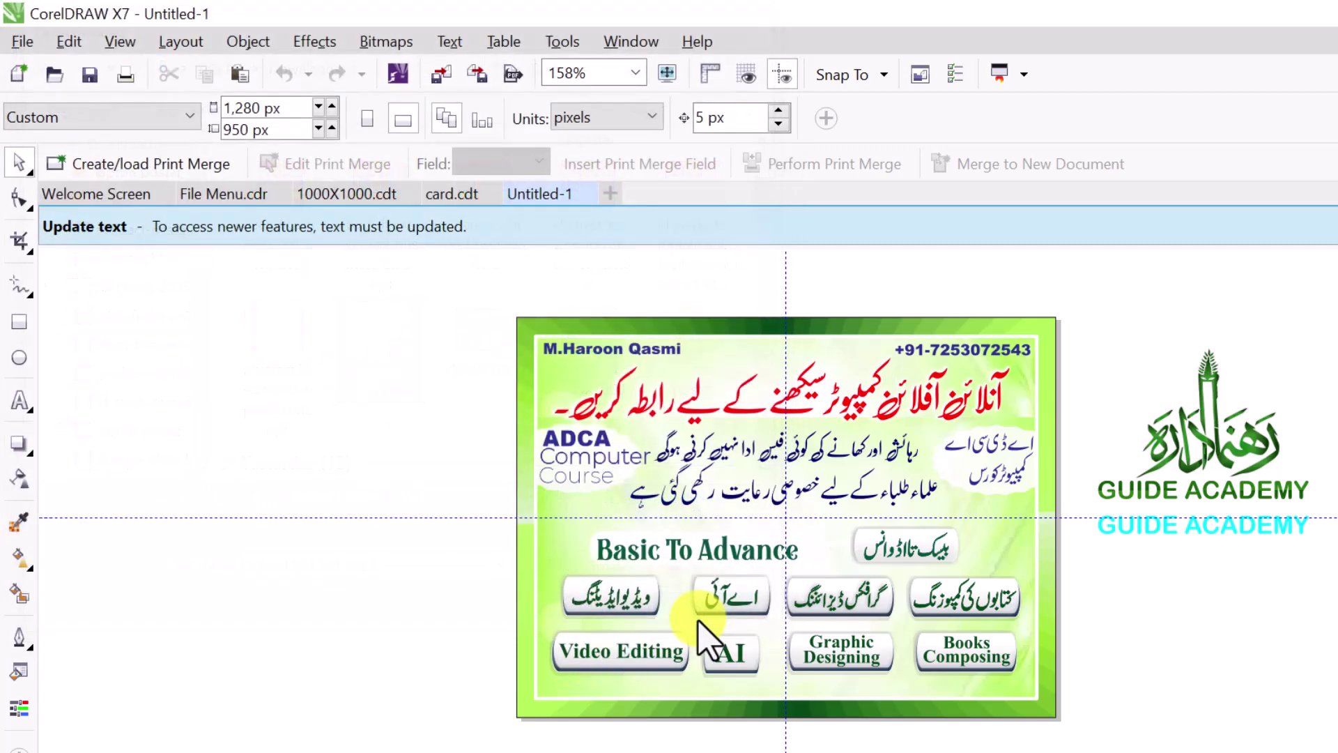
Step: Close the Untitled-1 document without saving its changes
click(26, 42)
mouse_move(105, 184)
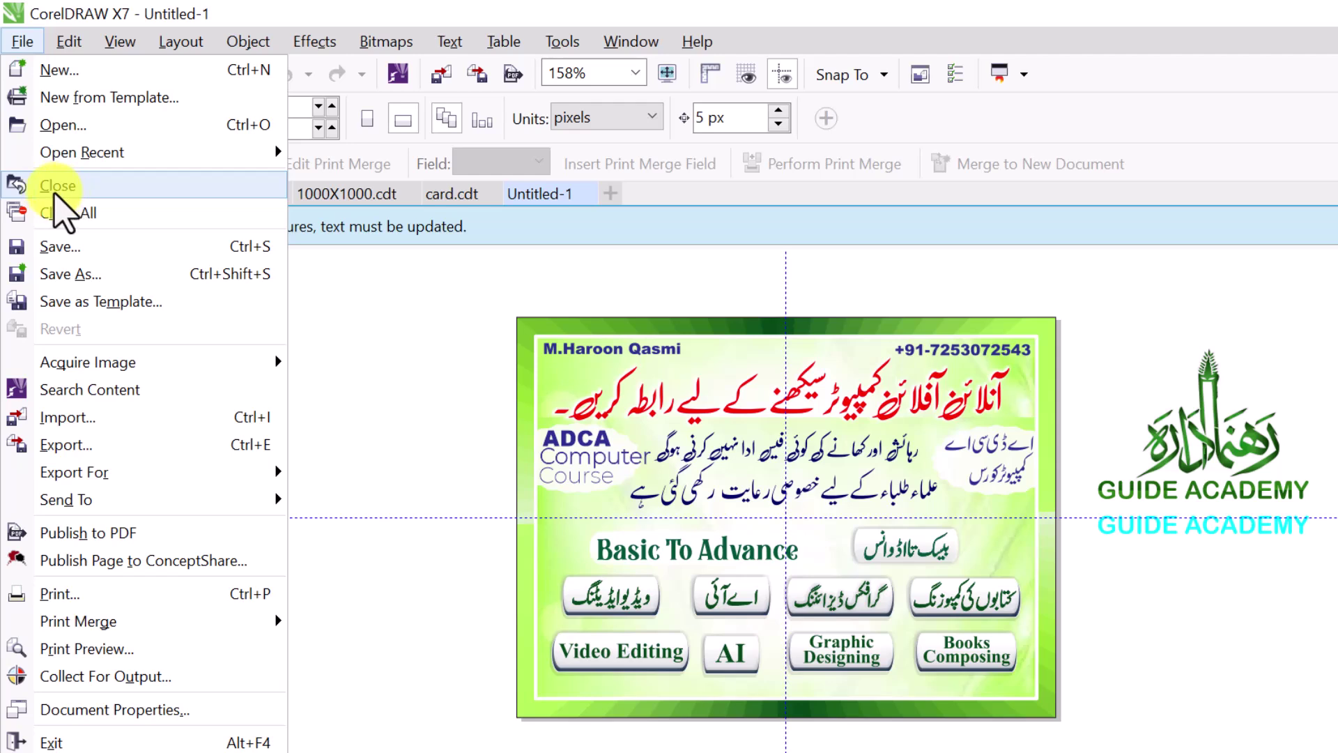
click(56, 187)
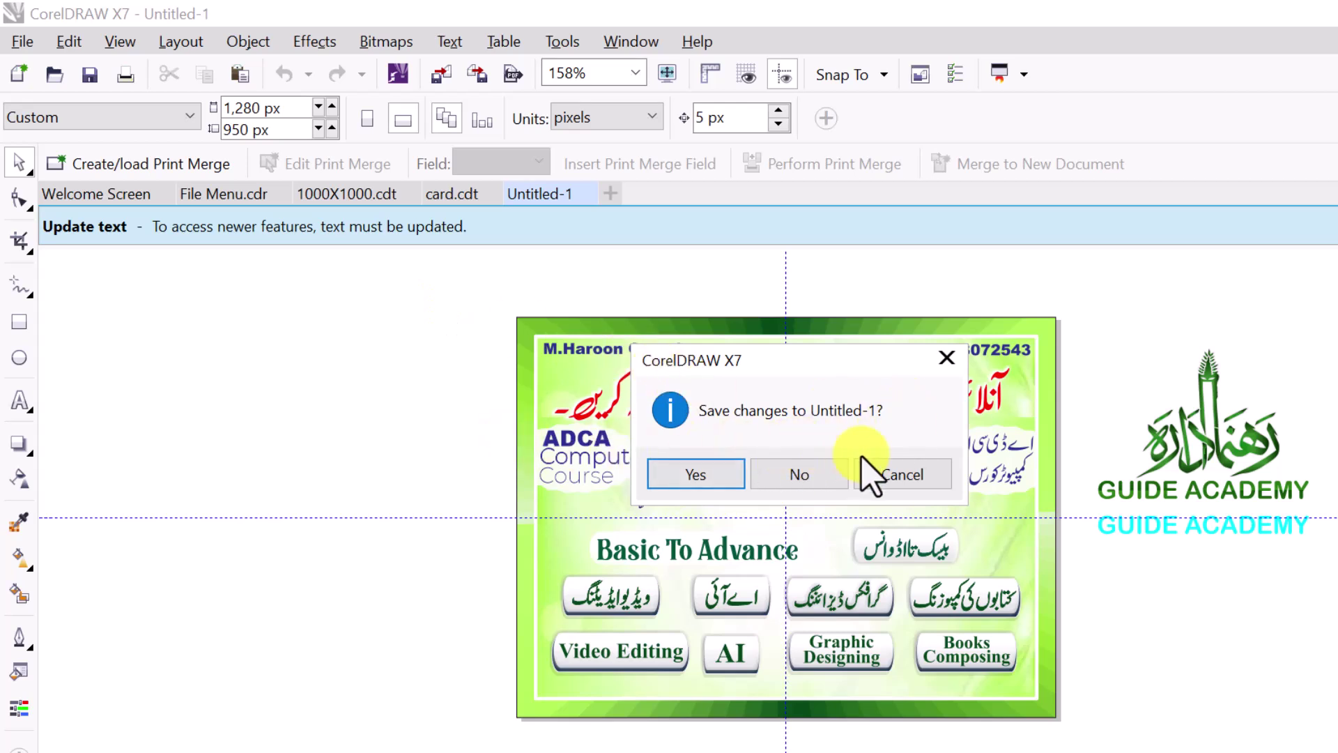
click(815, 481)
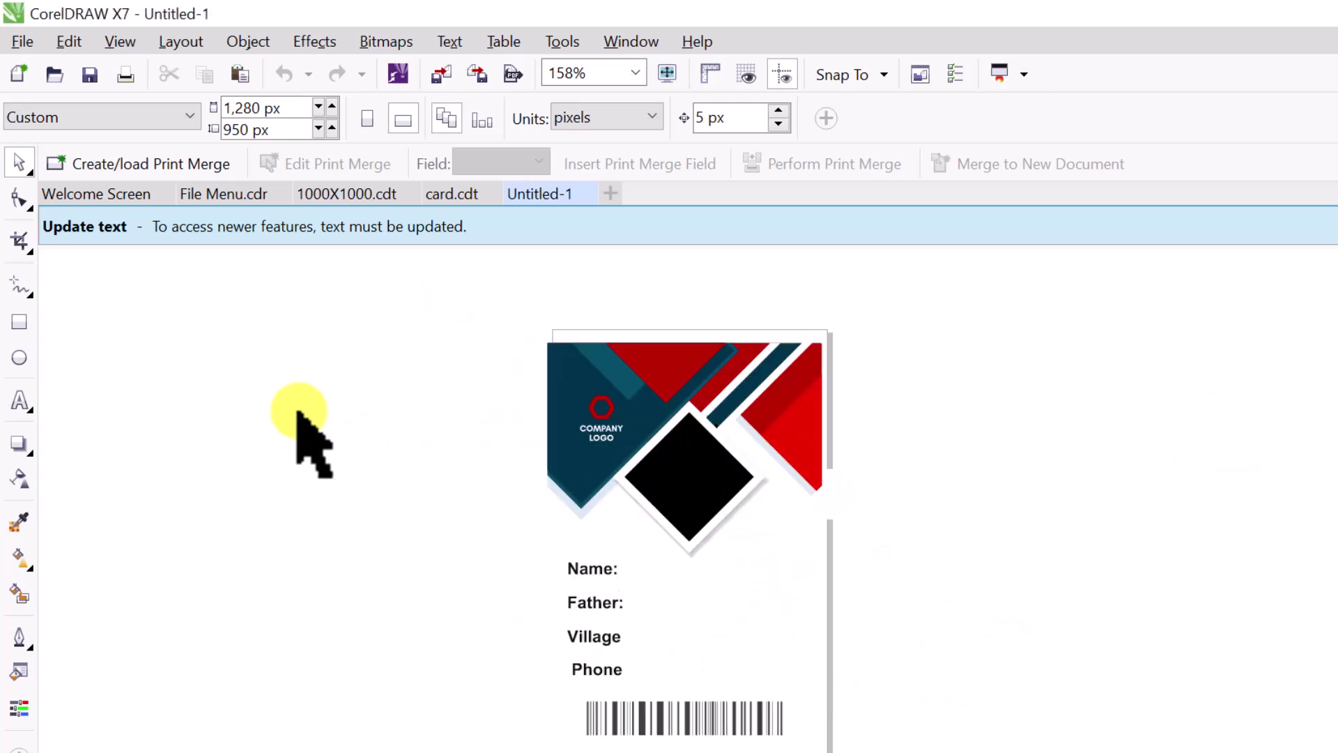
click(22, 42)
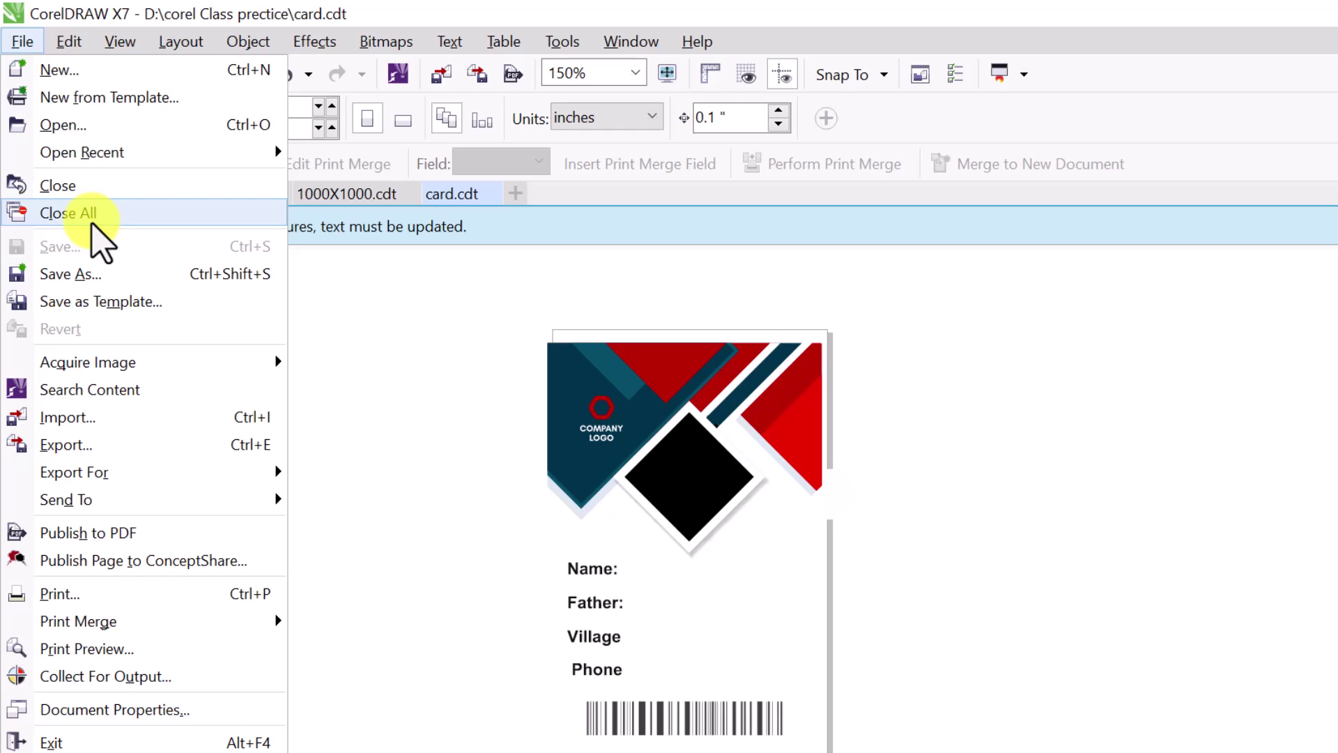
click(413, 377)
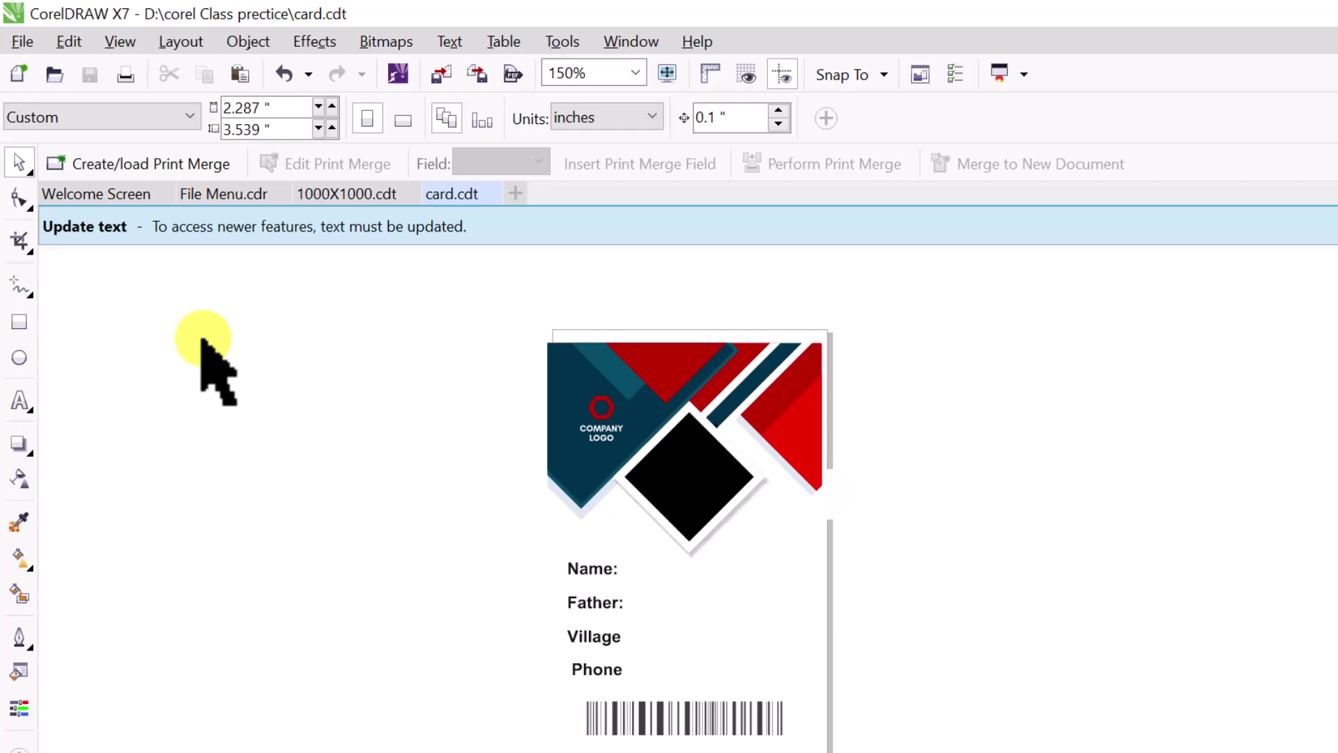
click(21, 42)
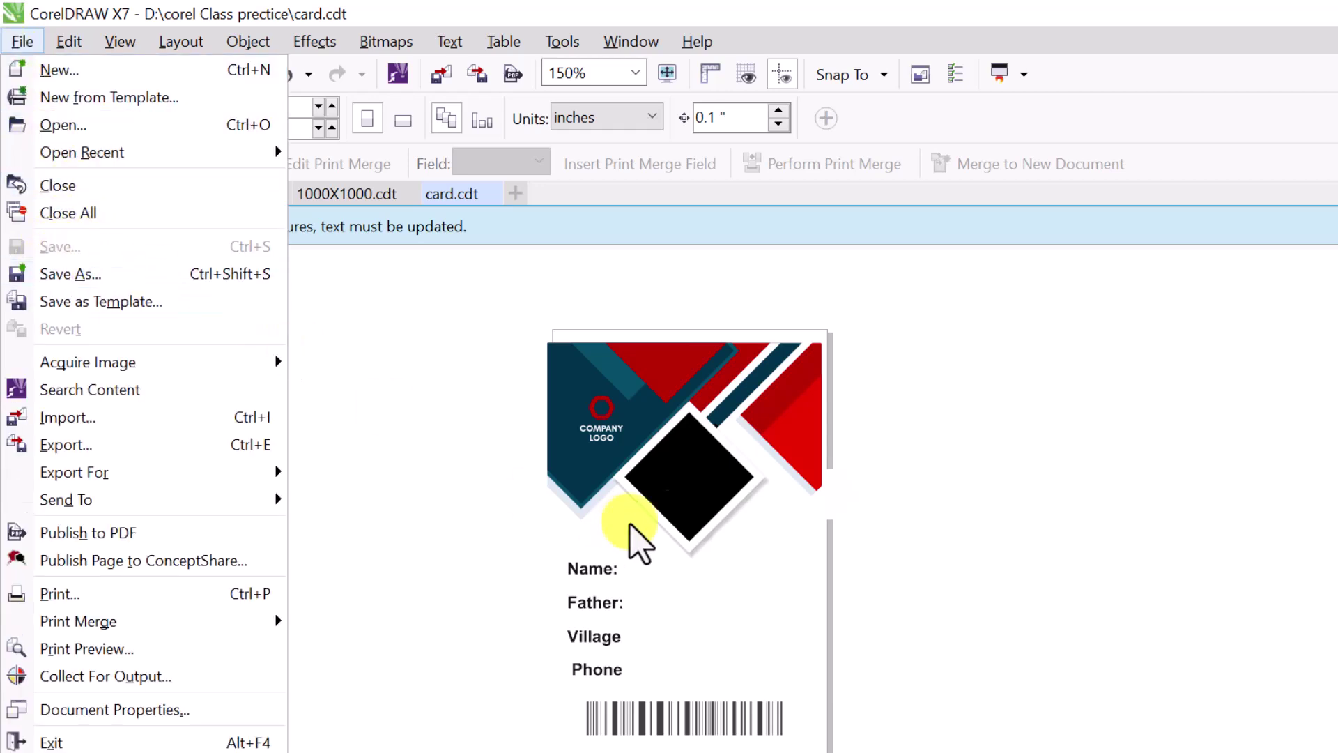
click(432, 469)
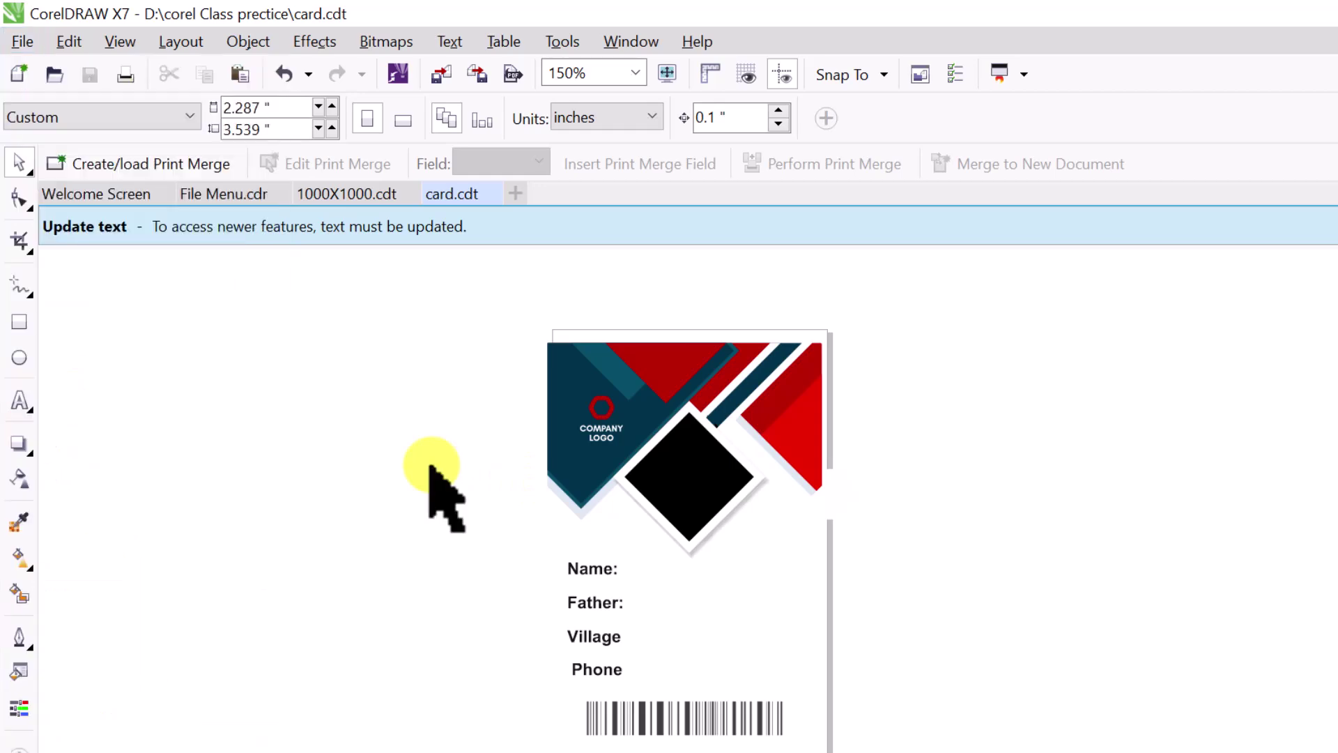
Step: Switch to the 1000X1000.cdt document and ungroup the whole poster into separate objects
click(325, 195)
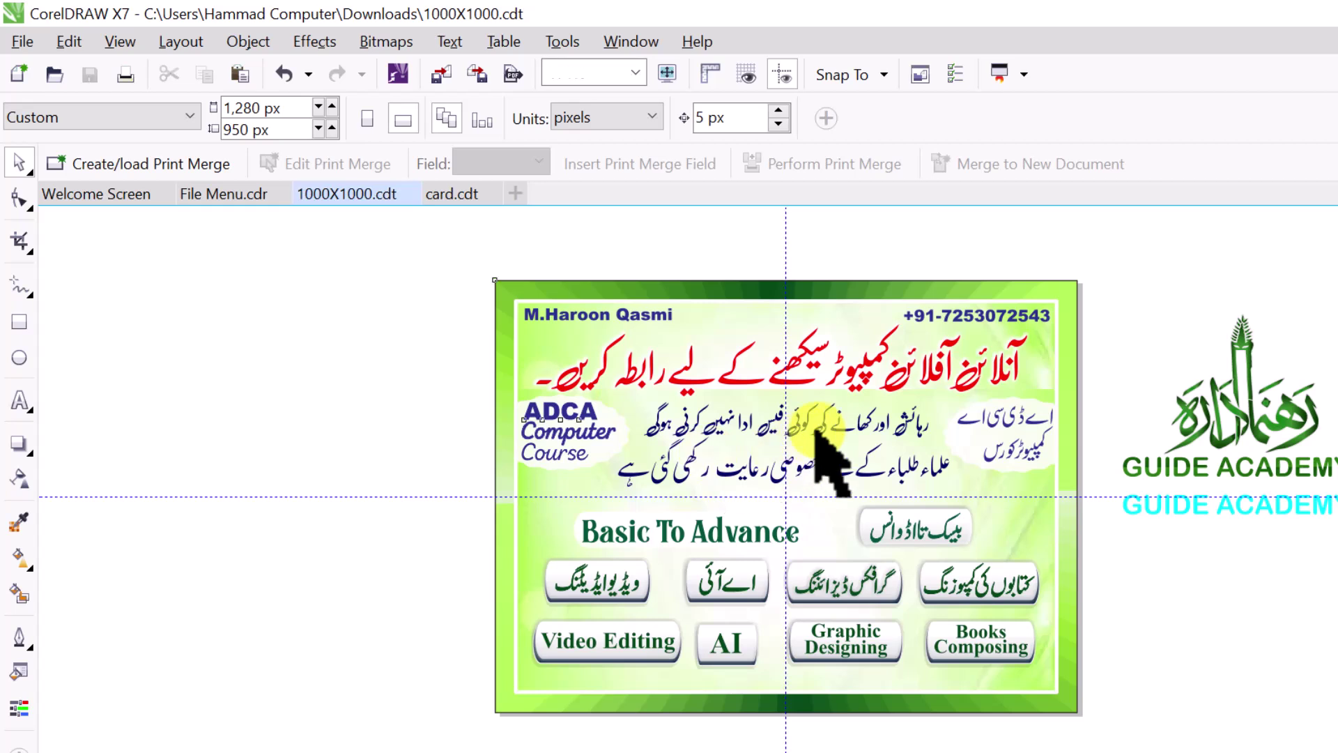
click(801, 380)
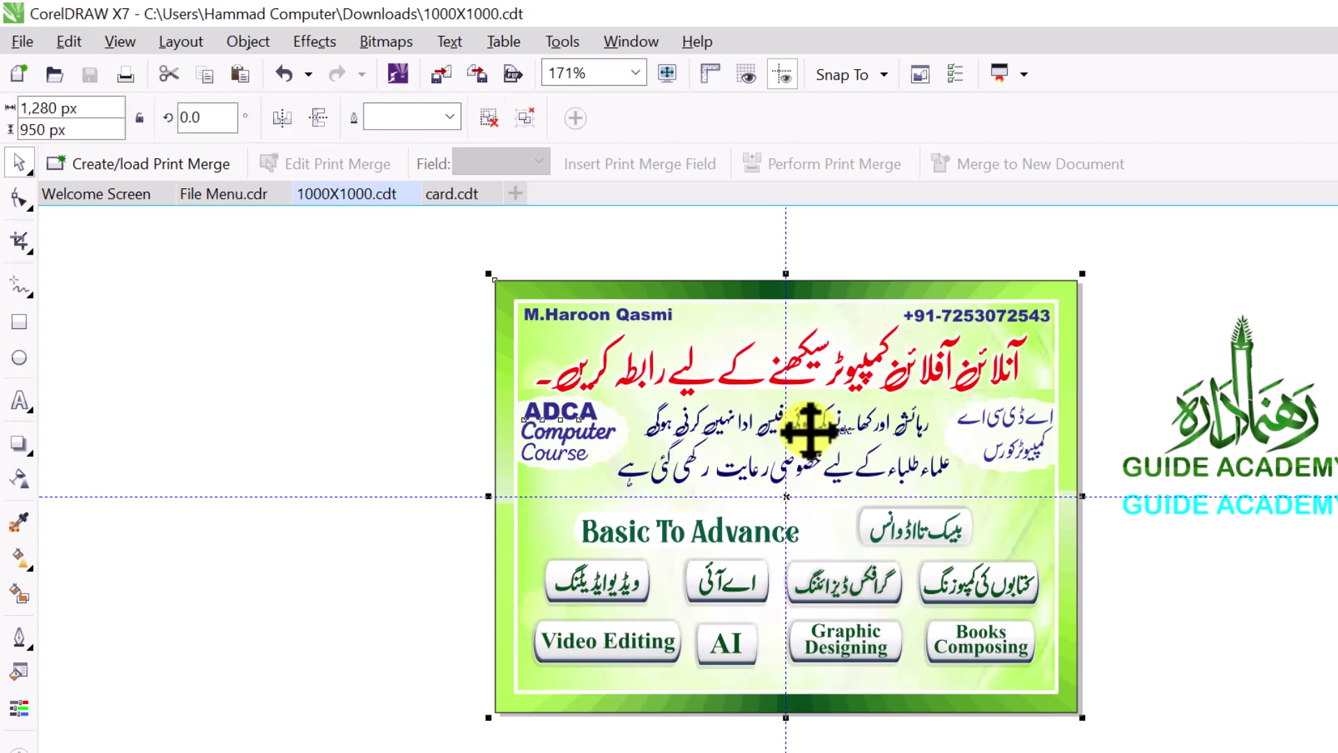
click(500, 123)
click(1229, 715)
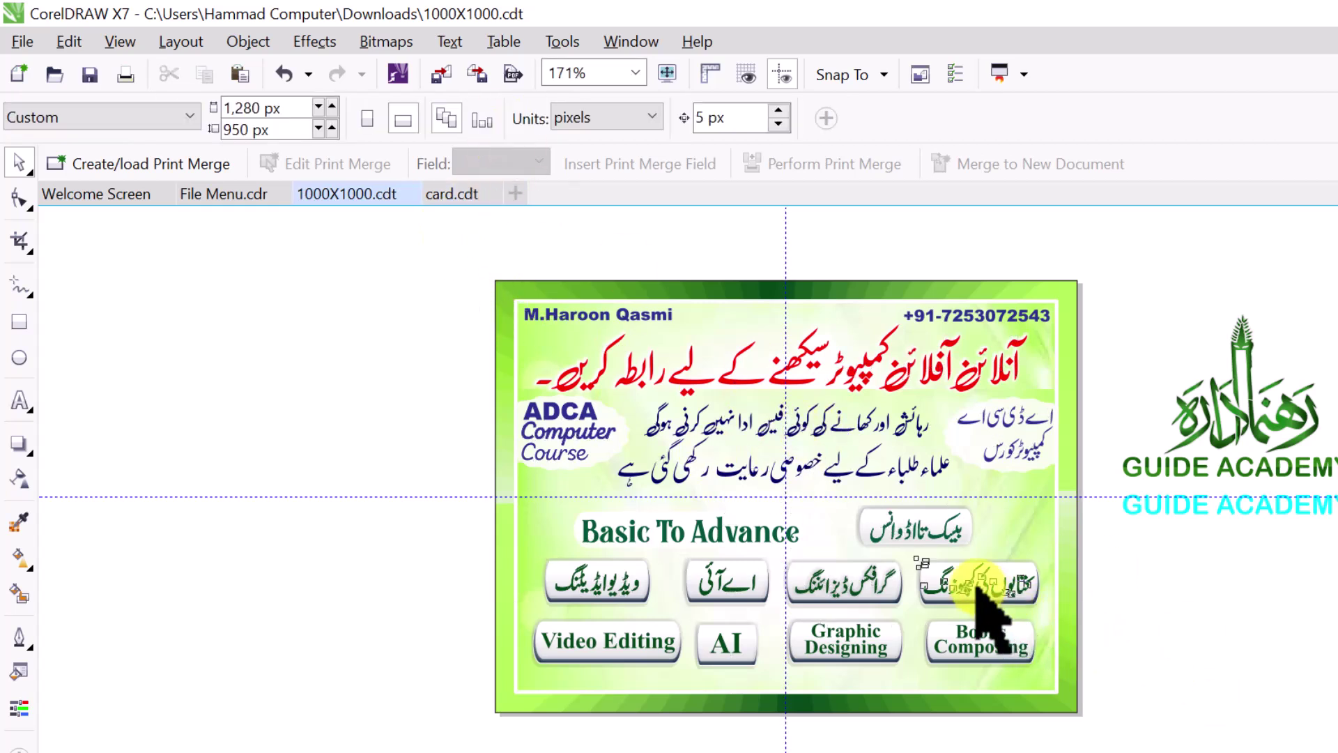
Step: Move the Books Composing button and its Urdu counterpart off the poster beyond its right edge, and recolor the red Urdu headline dark blue
click(983, 585)
drag(983, 586, 1209, 620)
drag(989, 638, 1185, 728)
click(547, 465)
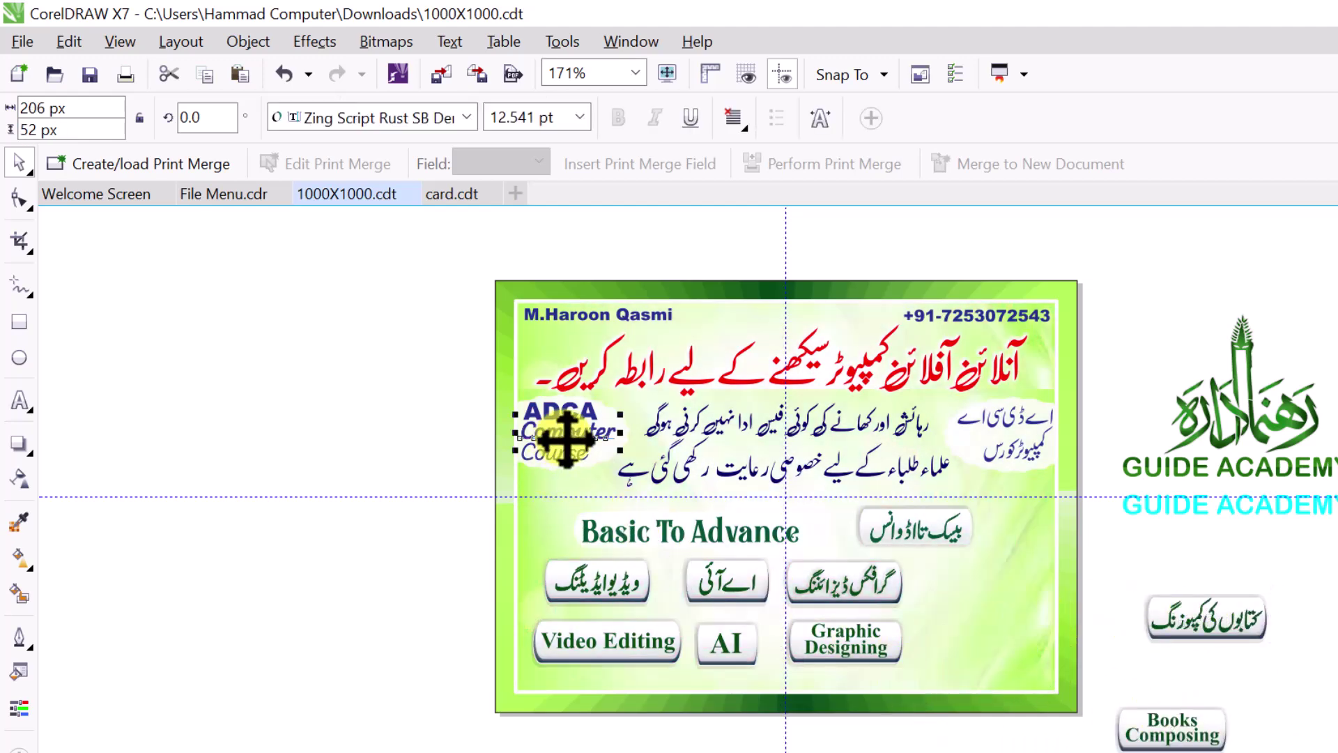
click(618, 342)
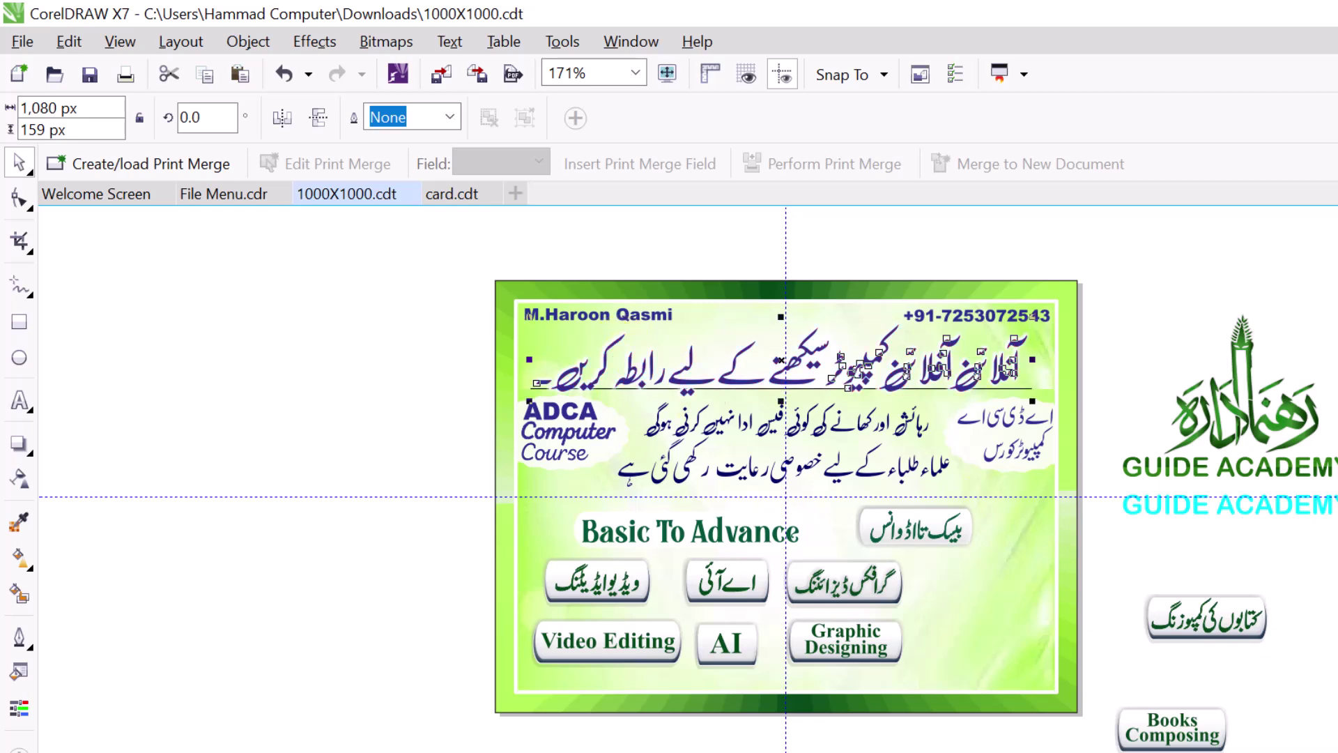
Step: Start saving the poster as a separate CDR drawing in the Downloads folder, entering admisson ab as the file name
click(22, 41)
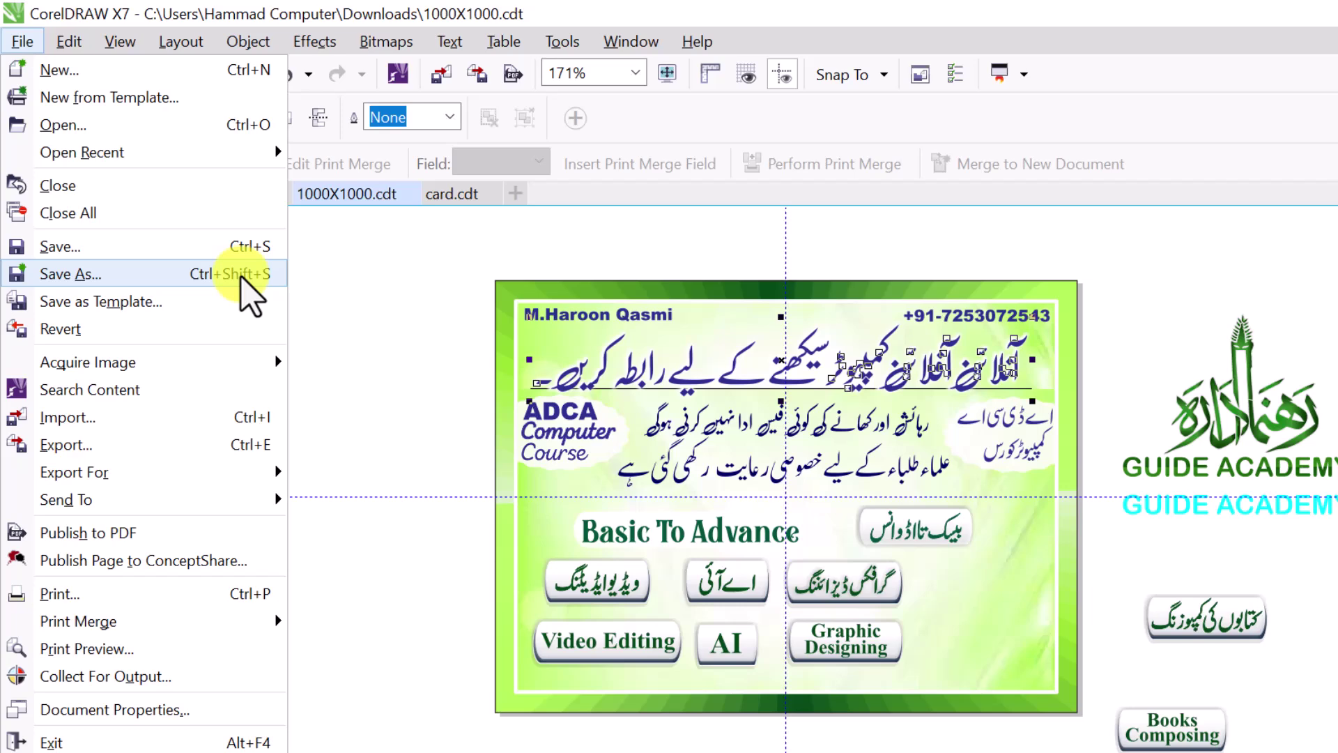
click(70, 284)
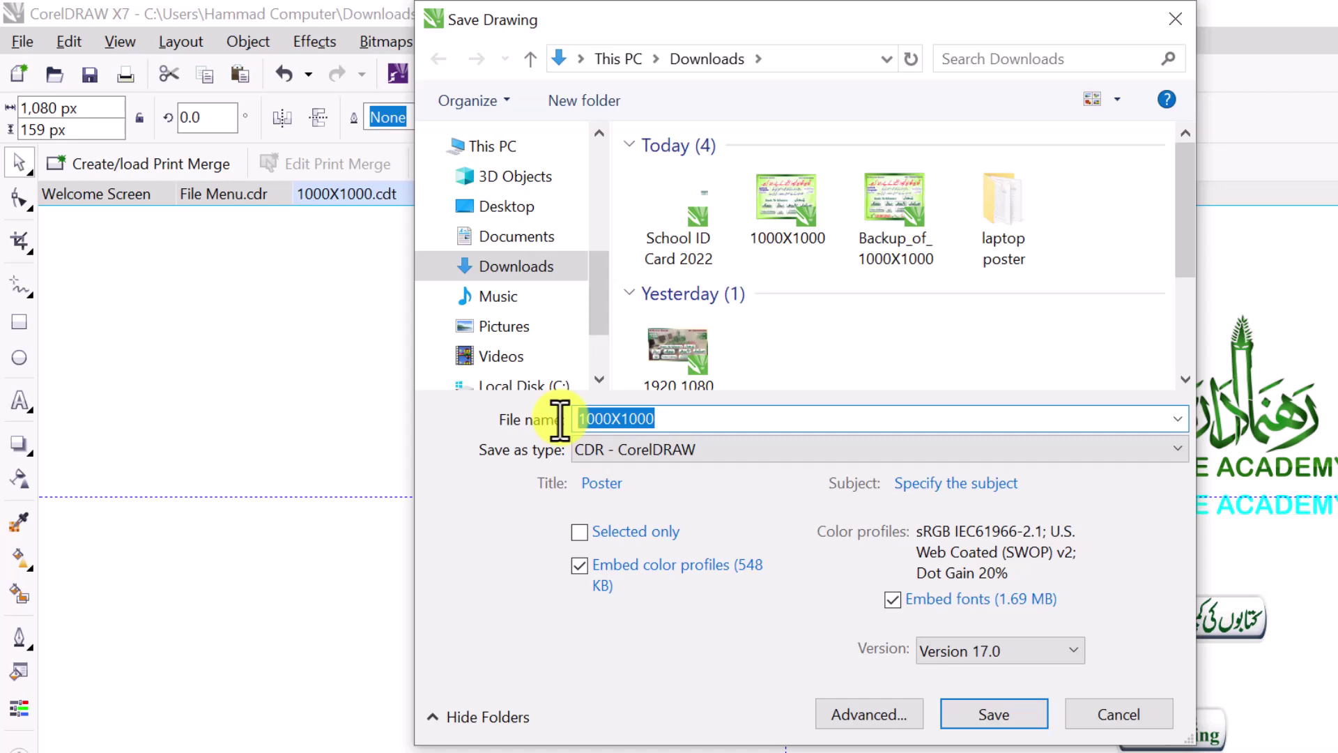
text(admisson)
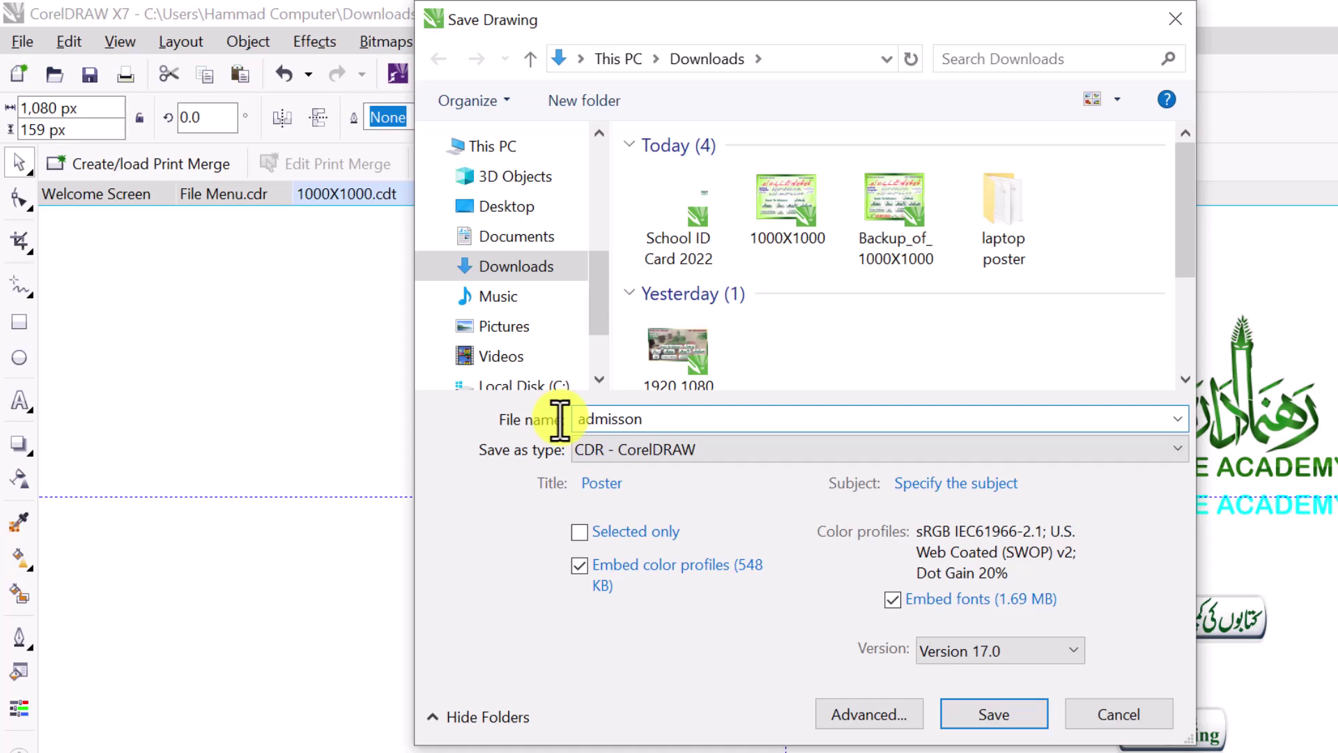
text( akab)
key(BackSpace)
key(BackSpace)
key(BackSpace)
text(b)
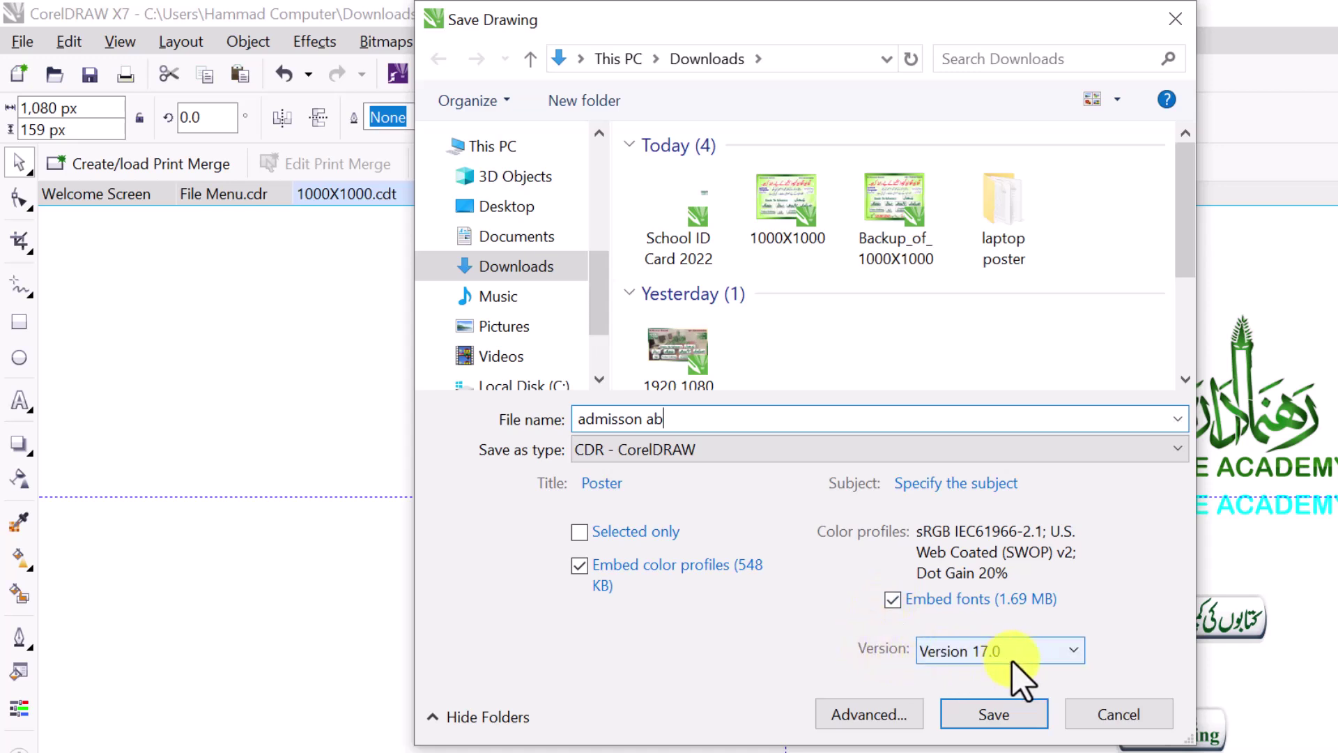
Step: Set the file version to Version 14.0 and save the drawing with the option to keep its content editable
click(1074, 651)
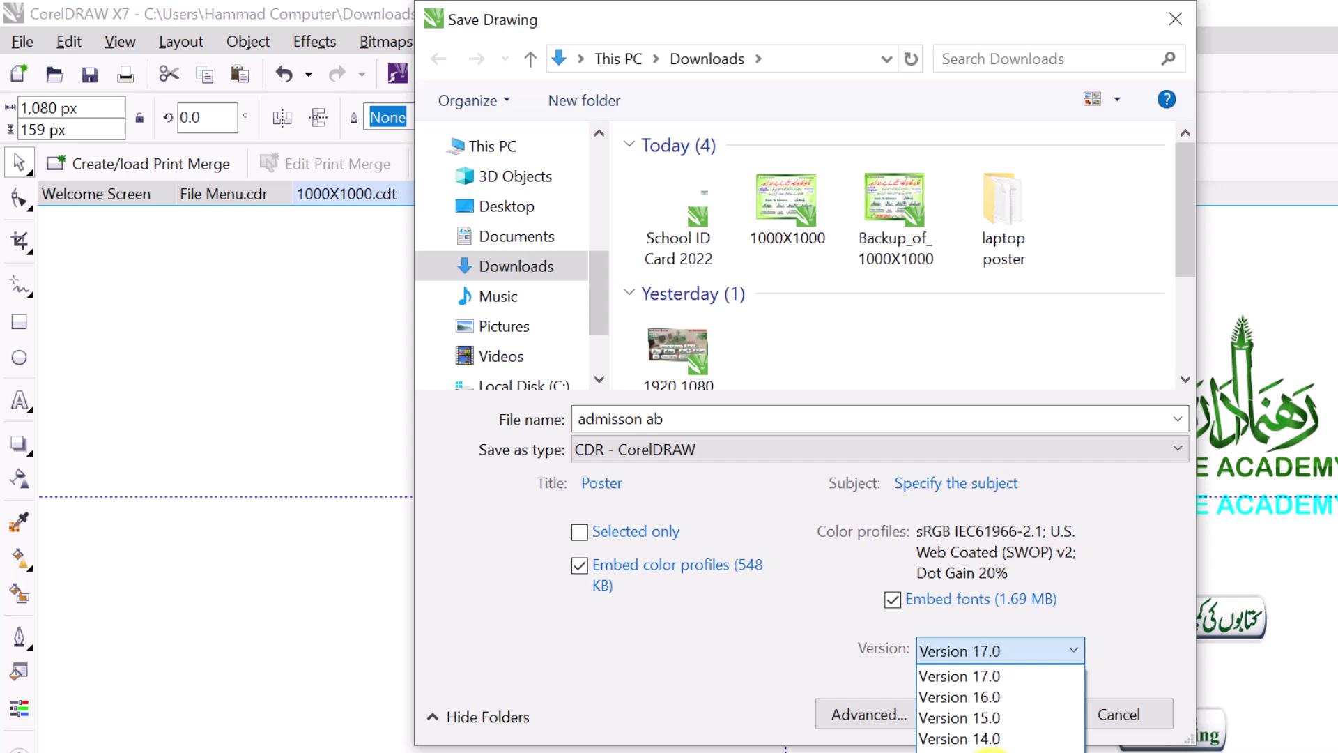
click(957, 739)
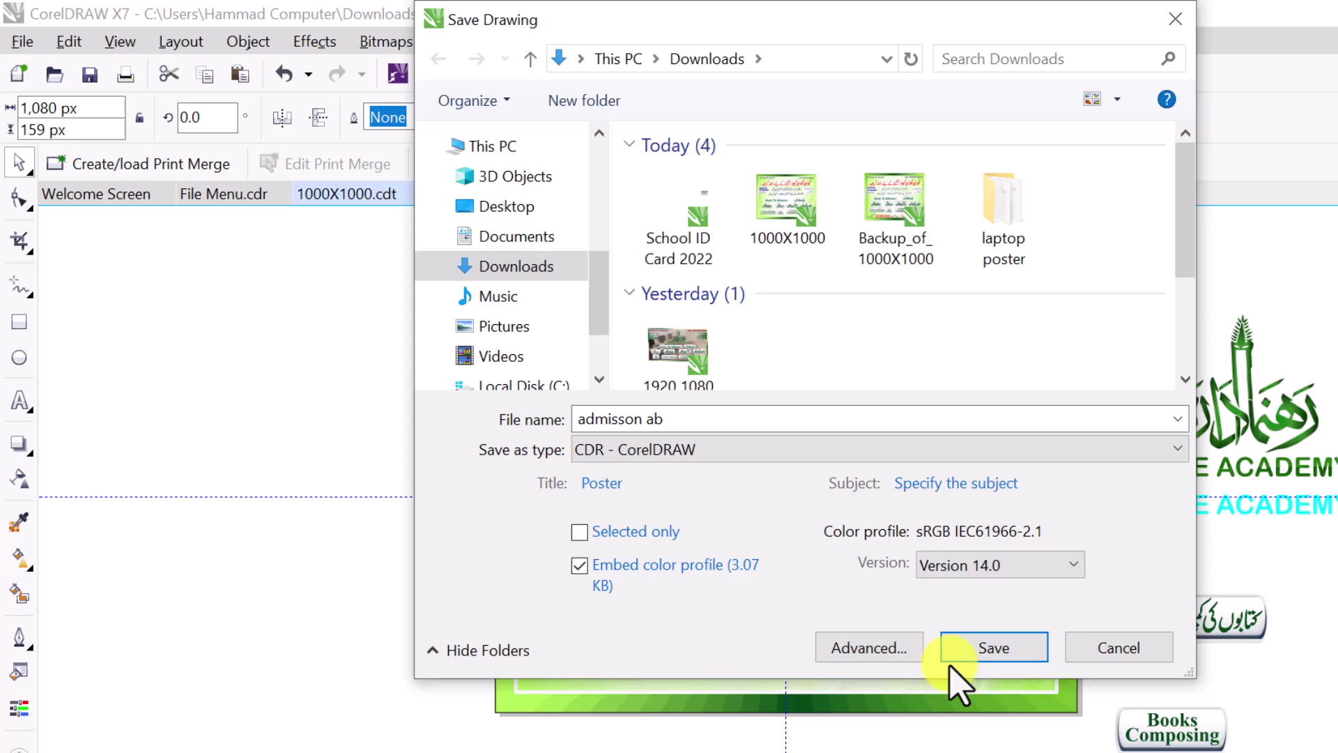
click(984, 658)
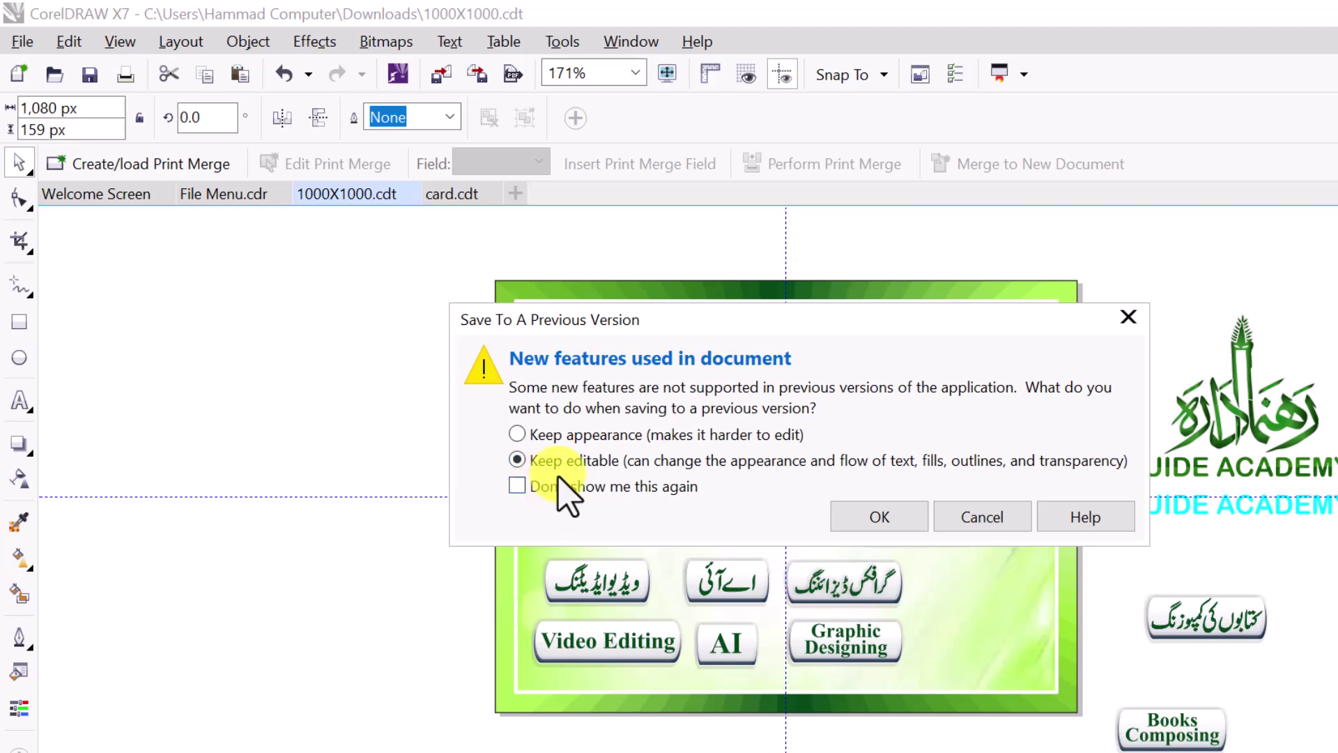
click(884, 524)
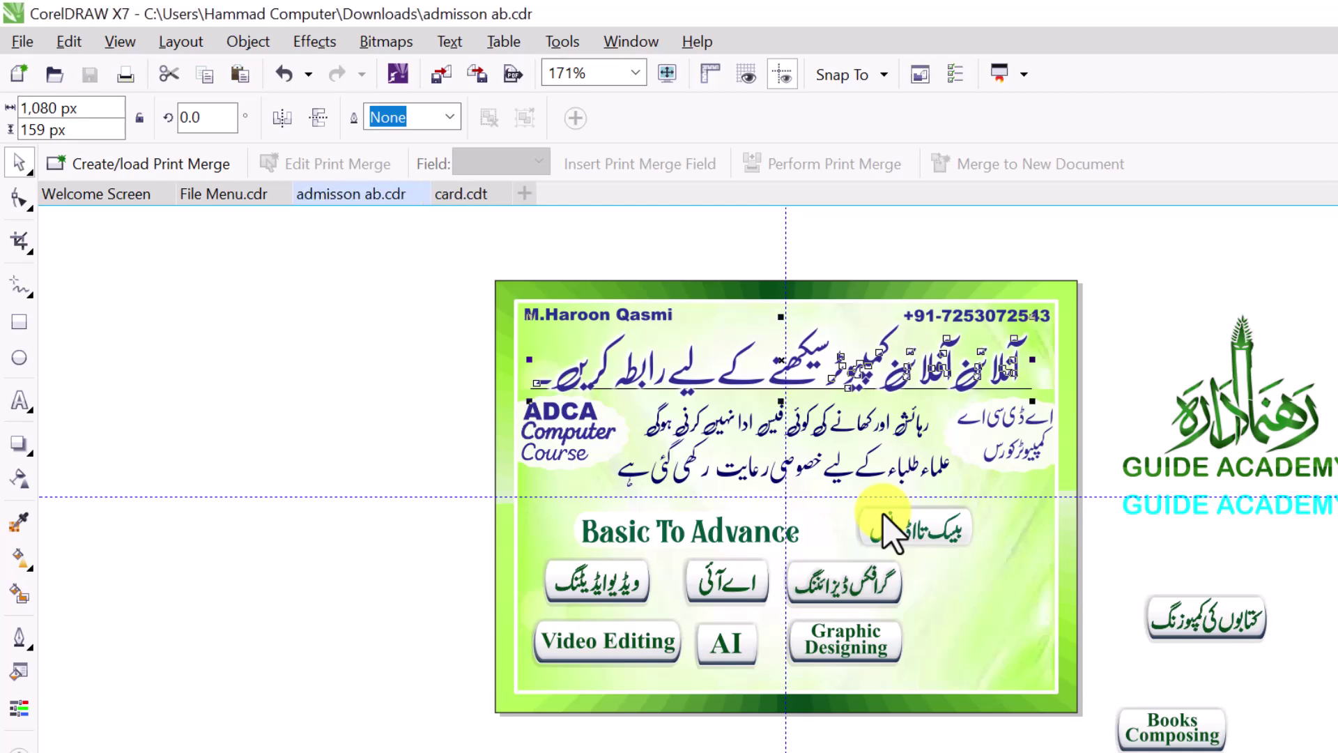
Step: Close the admisson ab.cdr document and switch to the card.cdt document
scroll(884, 514, up, 3)
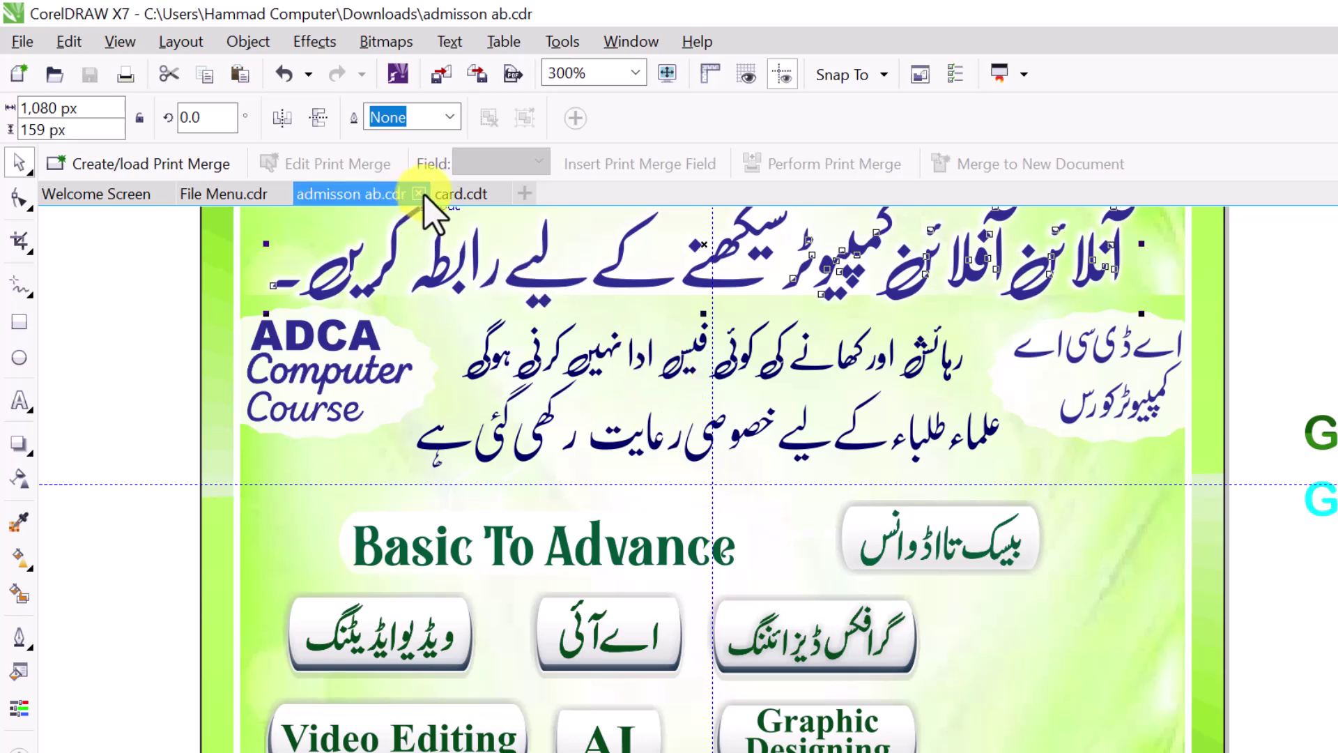
click(422, 195)
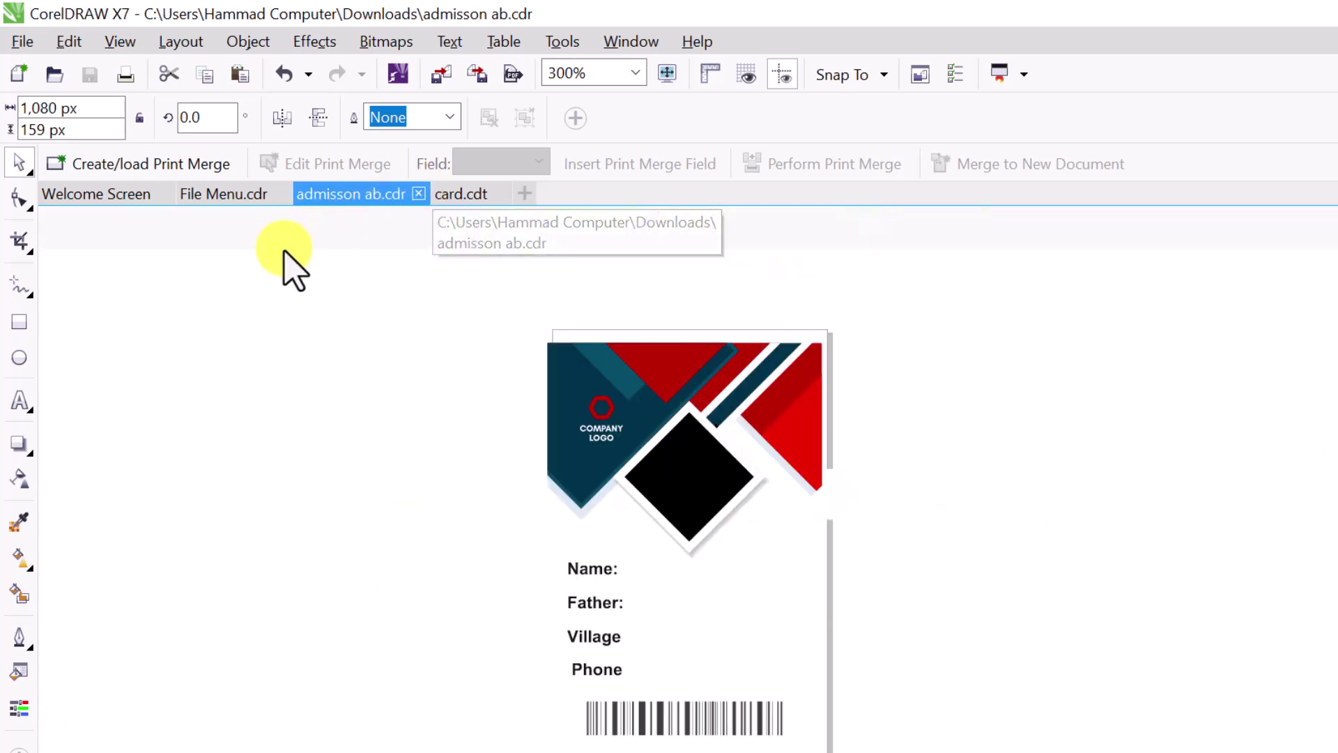
click(216, 195)
click(9, 42)
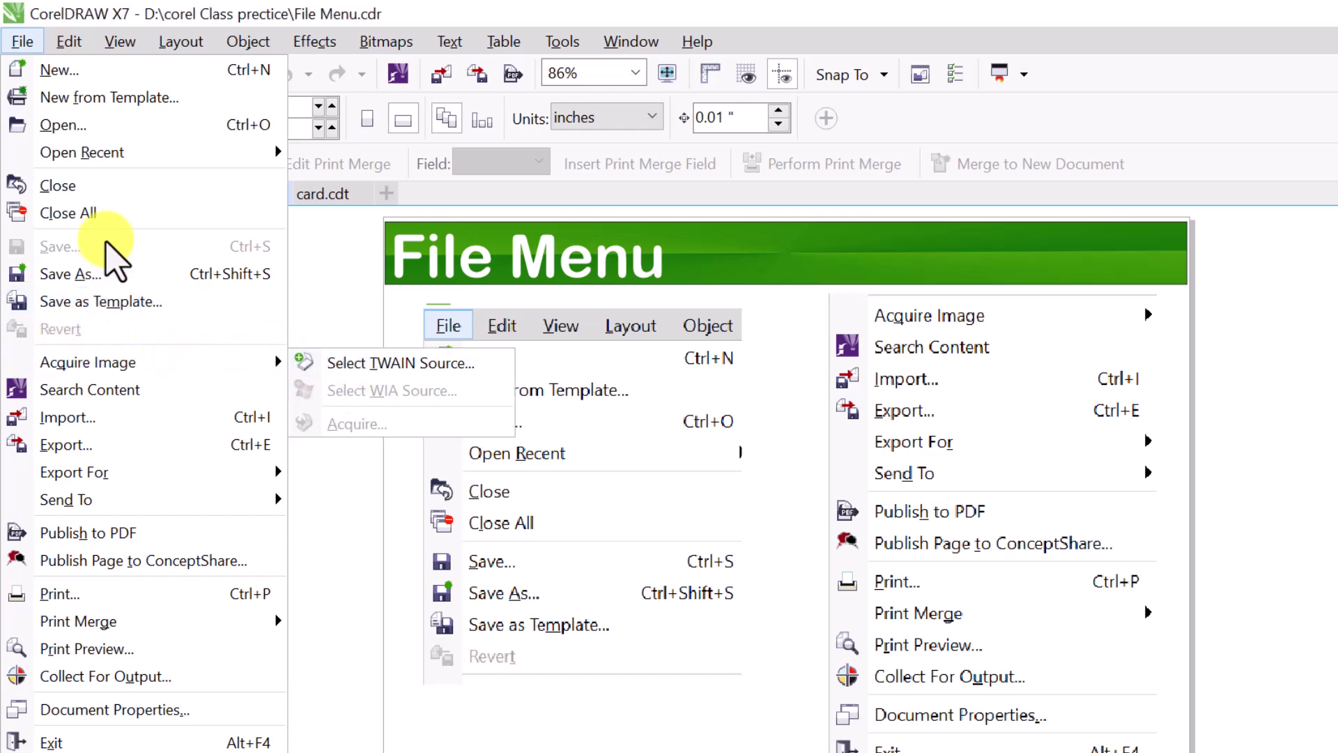
click(314, 344)
click(317, 205)
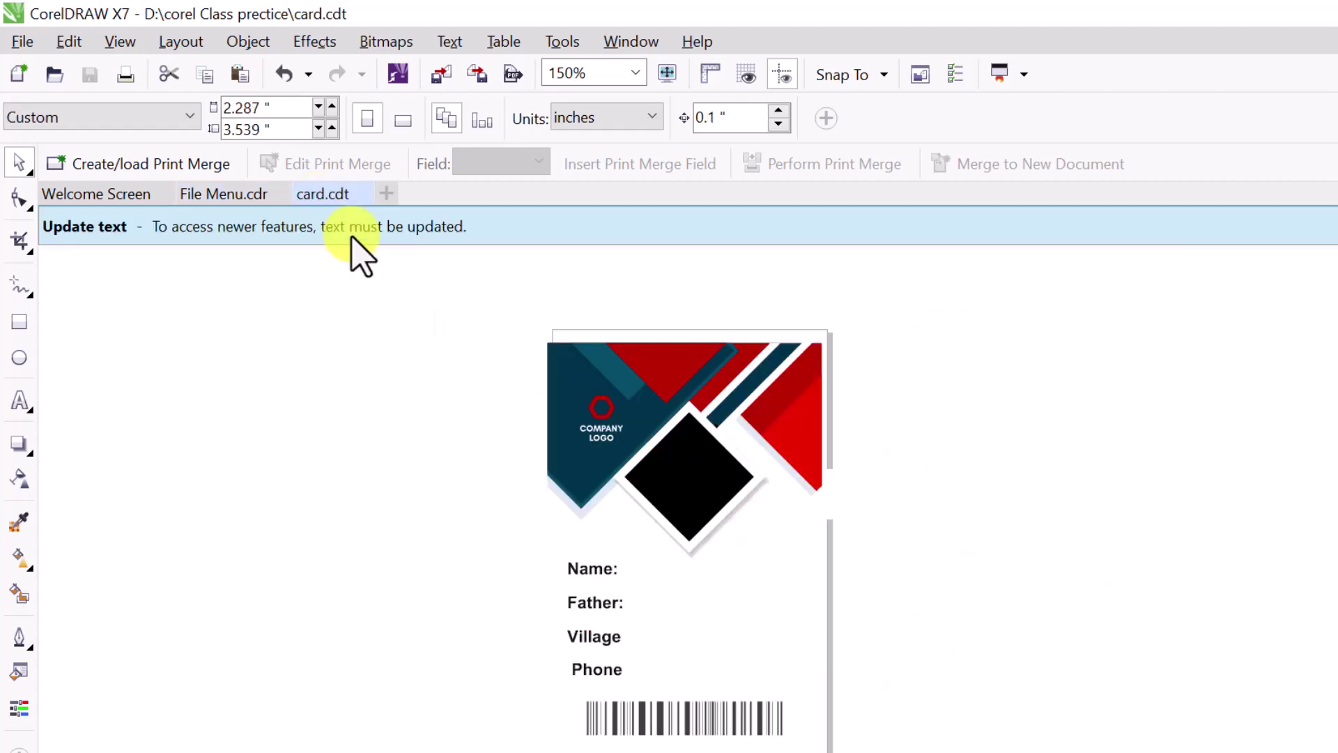
Step: Recolor the card's bright red corner shape green, the red triangle at the top edge cyan, and the dark logo panel light gray
drag(463, 290, 833, 529)
click(946, 497)
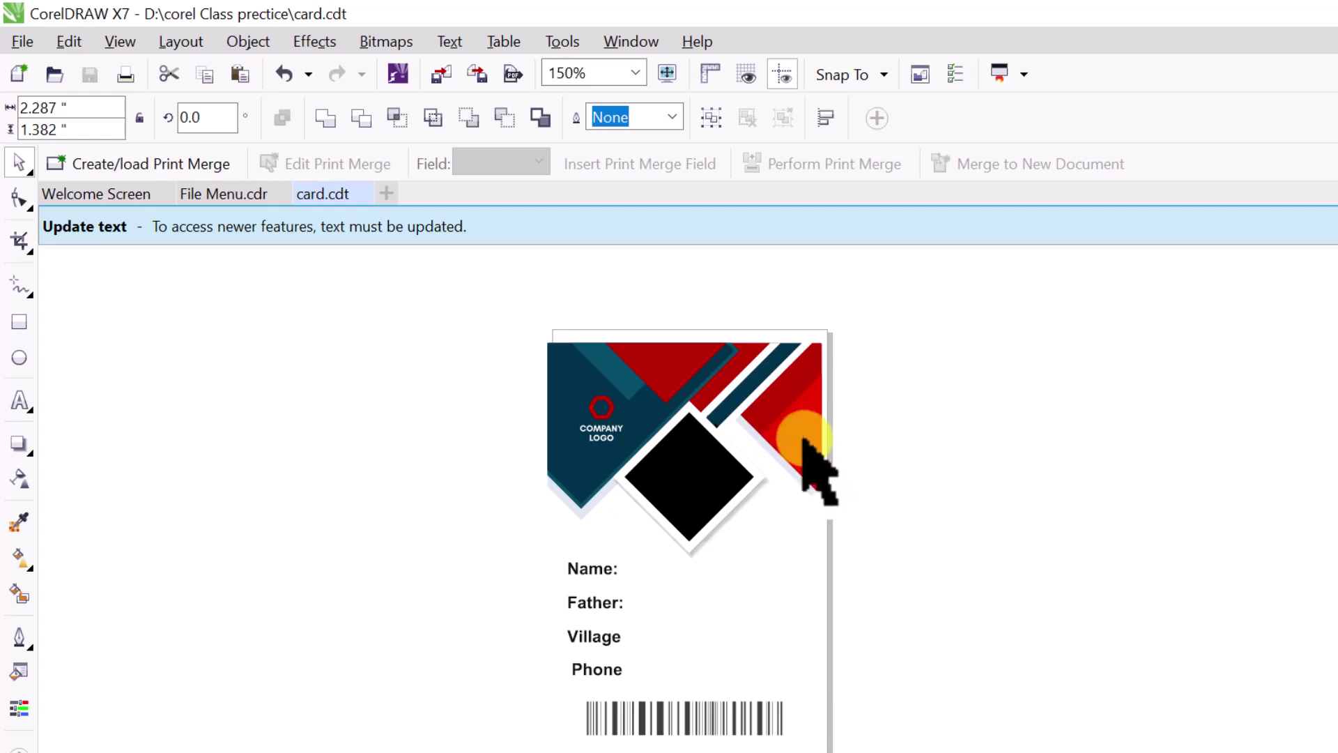
click(803, 437)
drag(803, 437, 1119, 526)
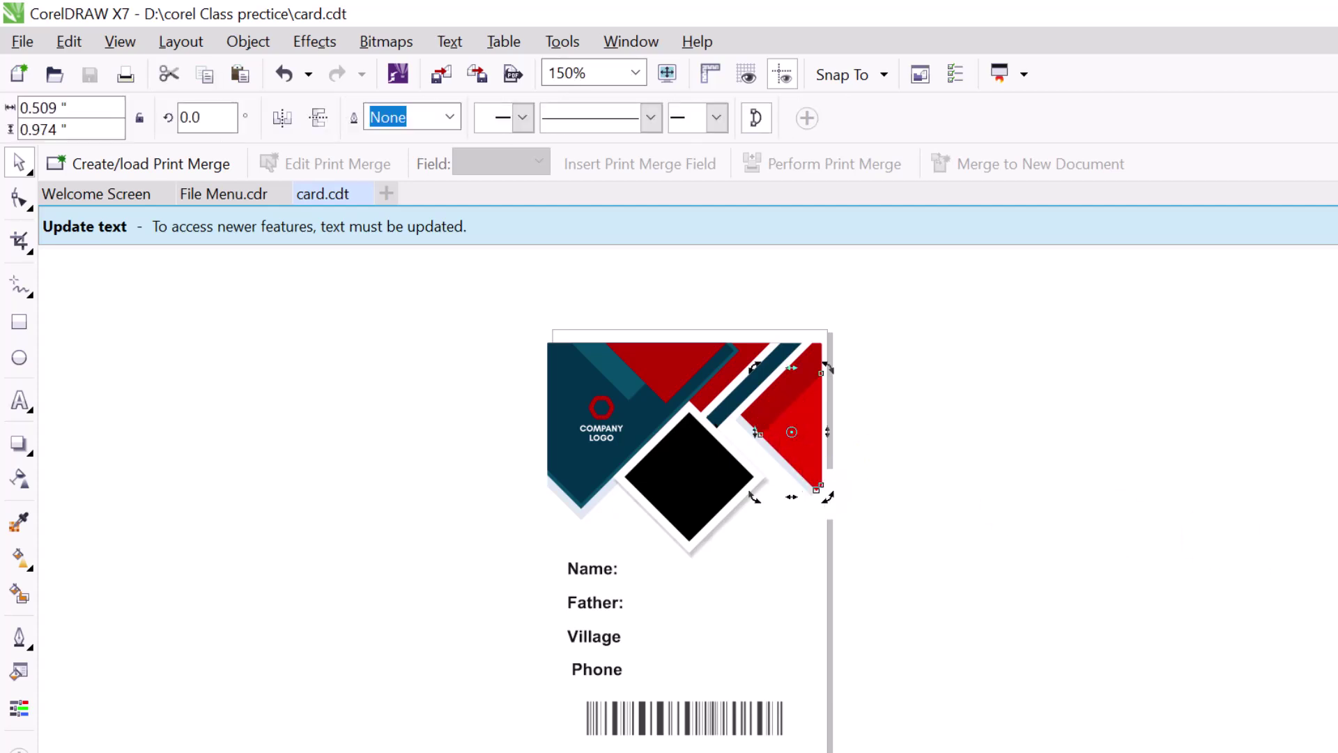
click(1335, 488)
click(670, 394)
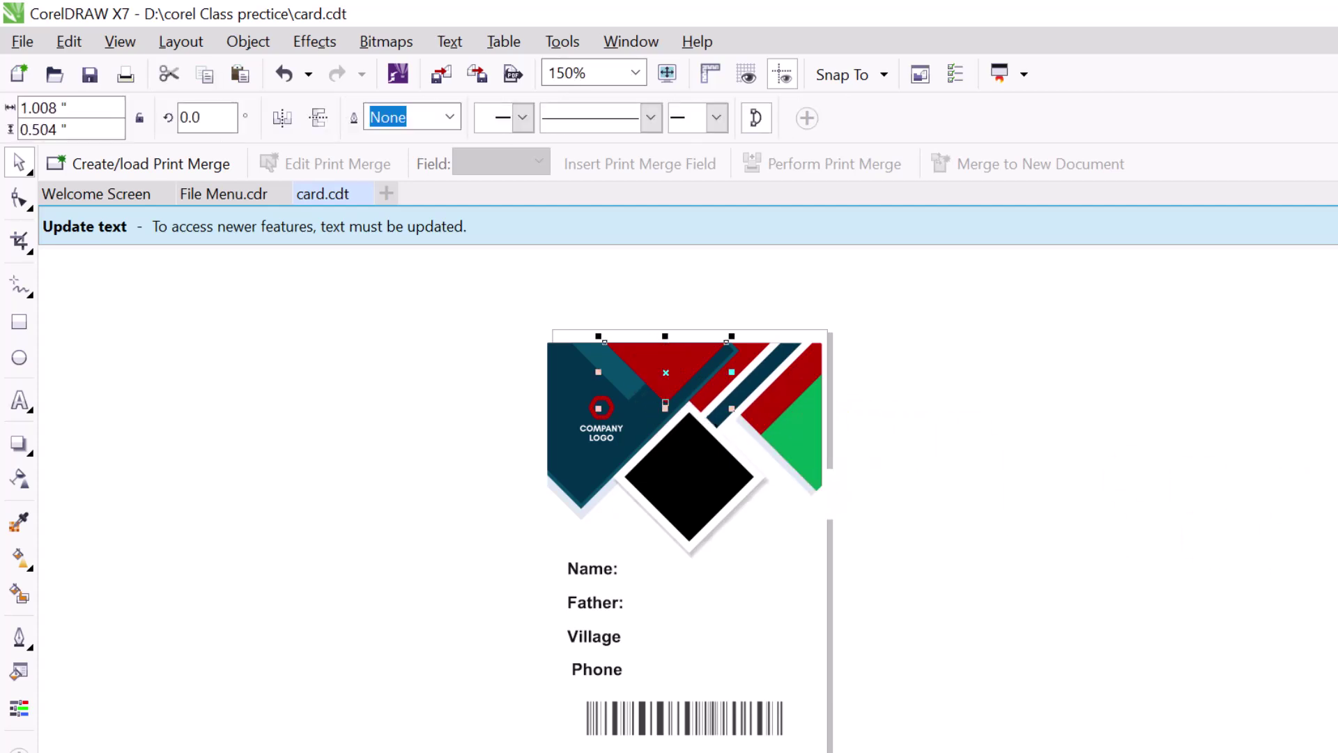
click(1335, 488)
click(566, 477)
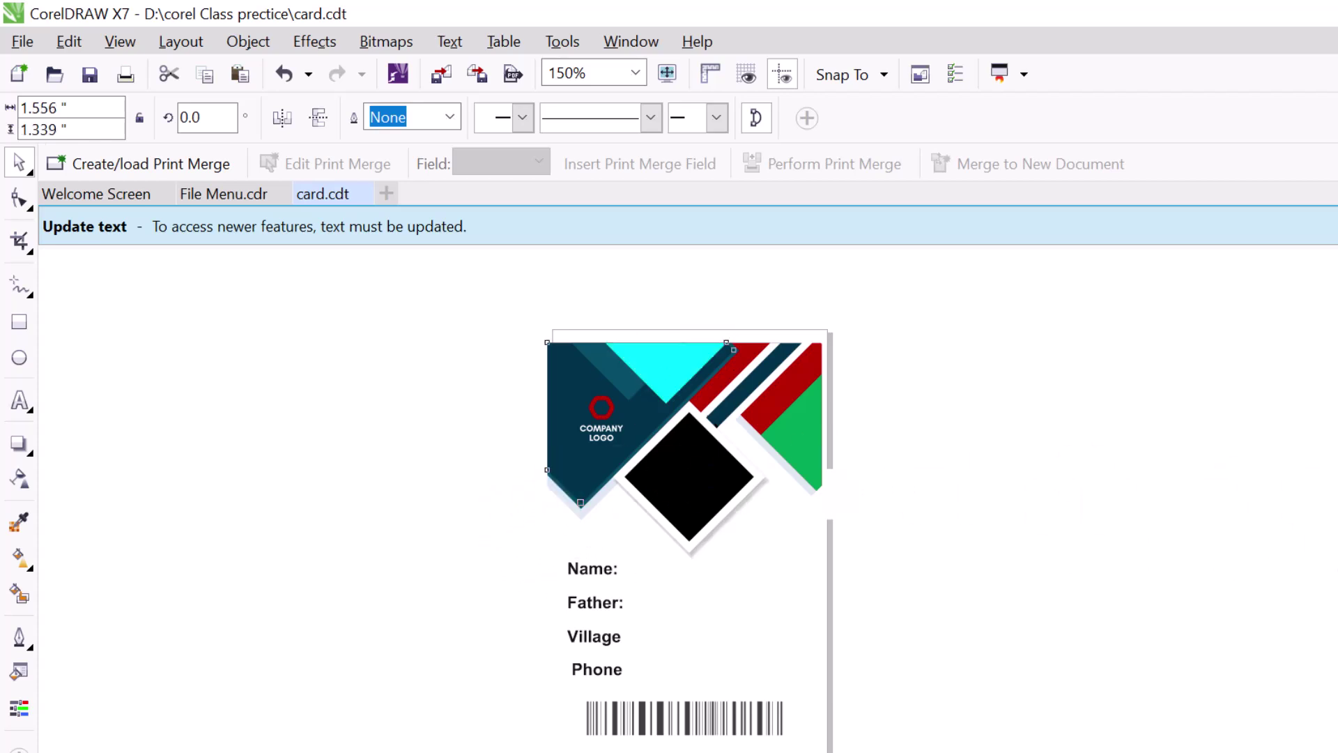
click(1334, 488)
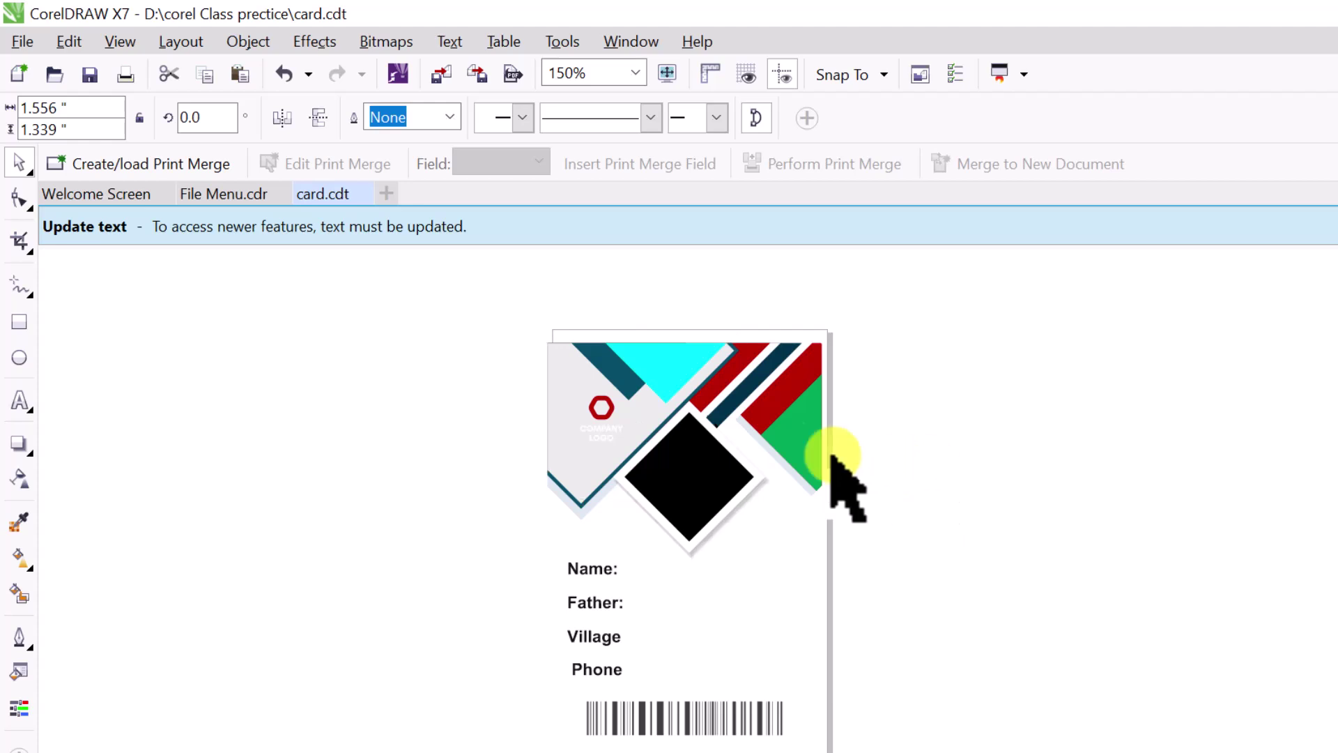
click(362, 287)
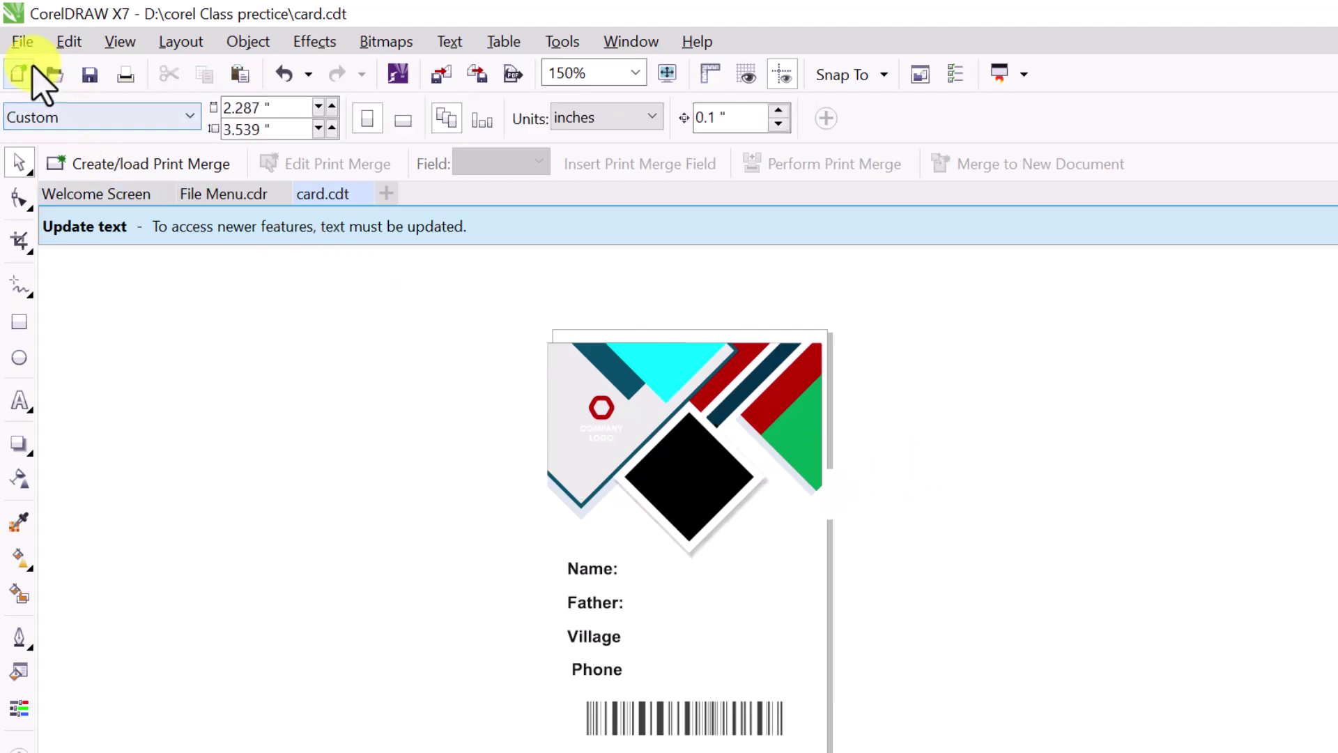
Step: Revert card.cdt to its last saved version, discarding the color changes
click(21, 42)
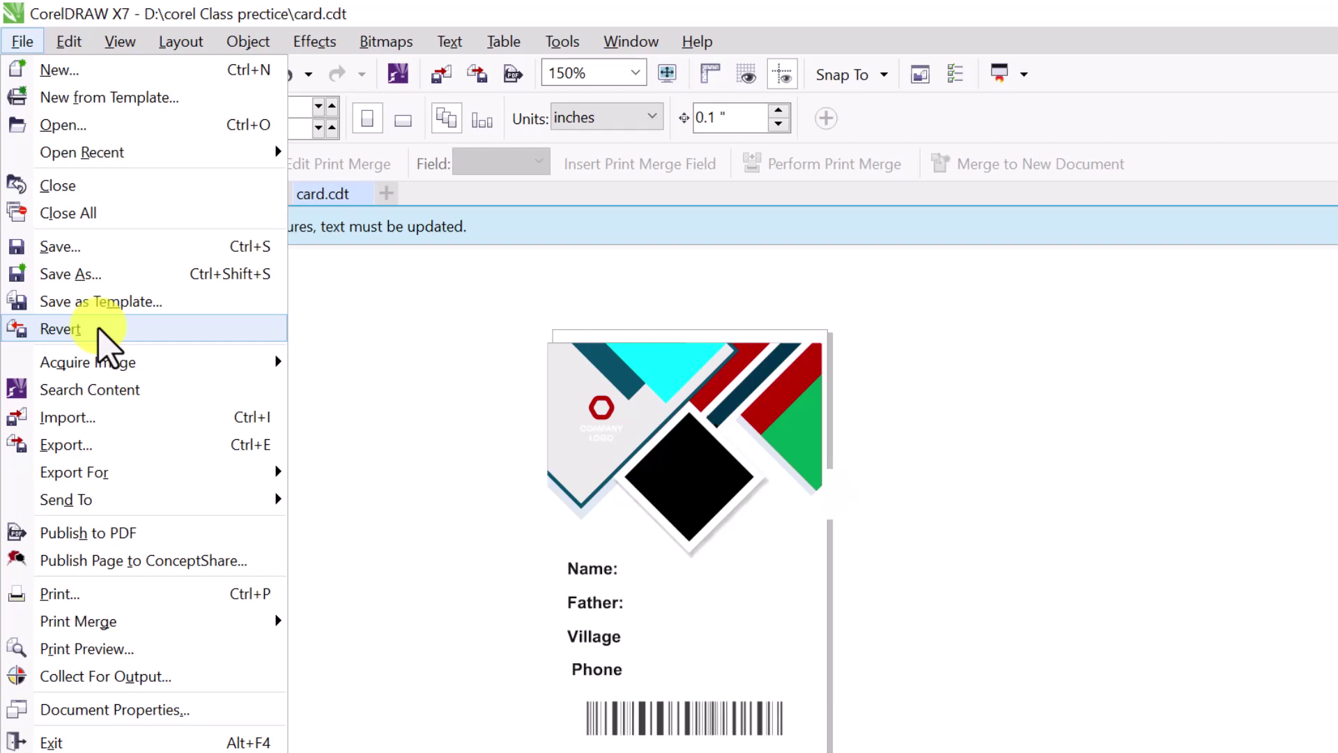
mouse_move(104, 362)
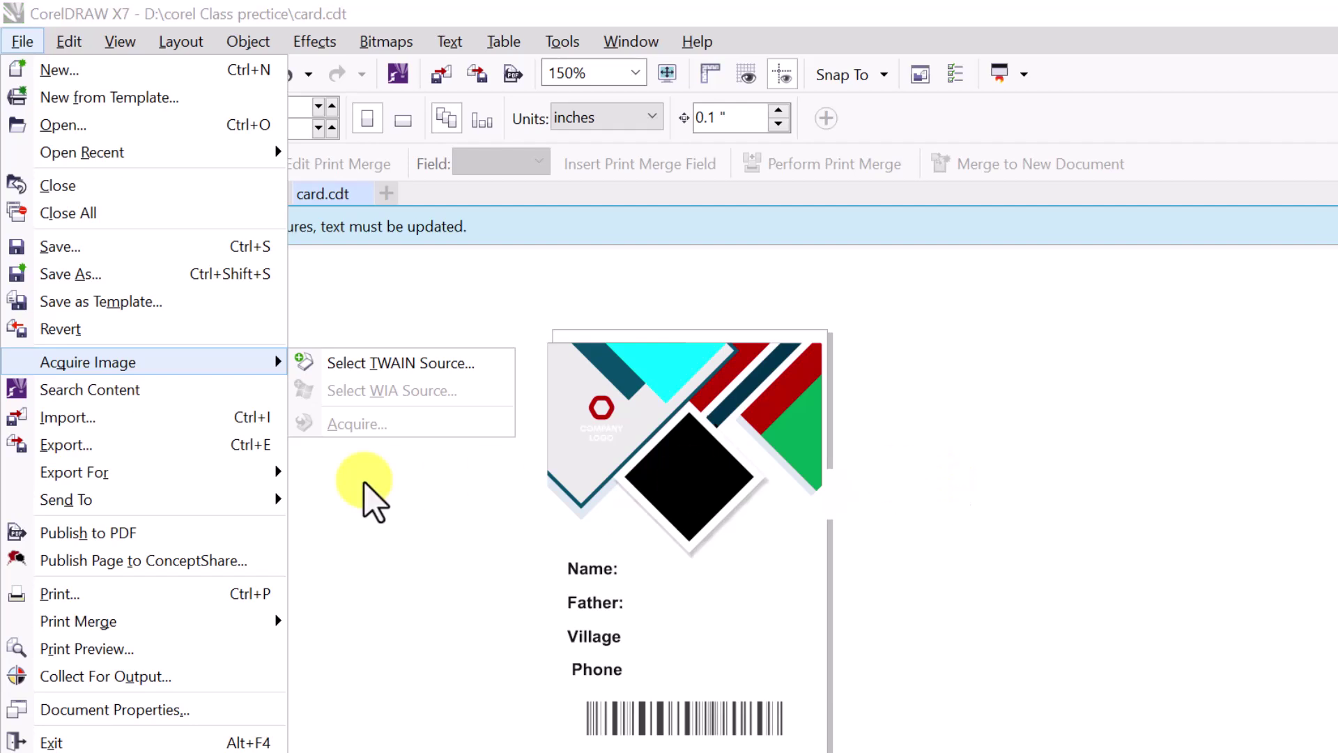
click(934, 509)
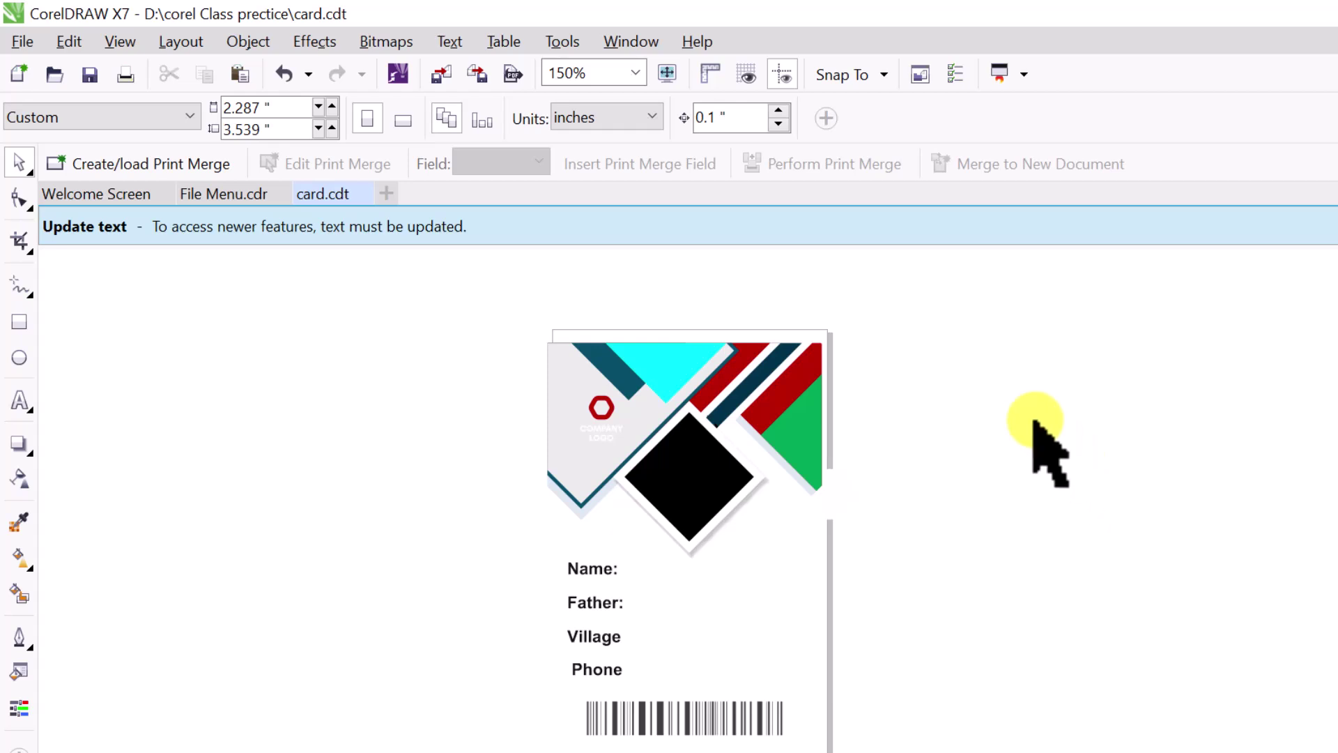
click(19, 42)
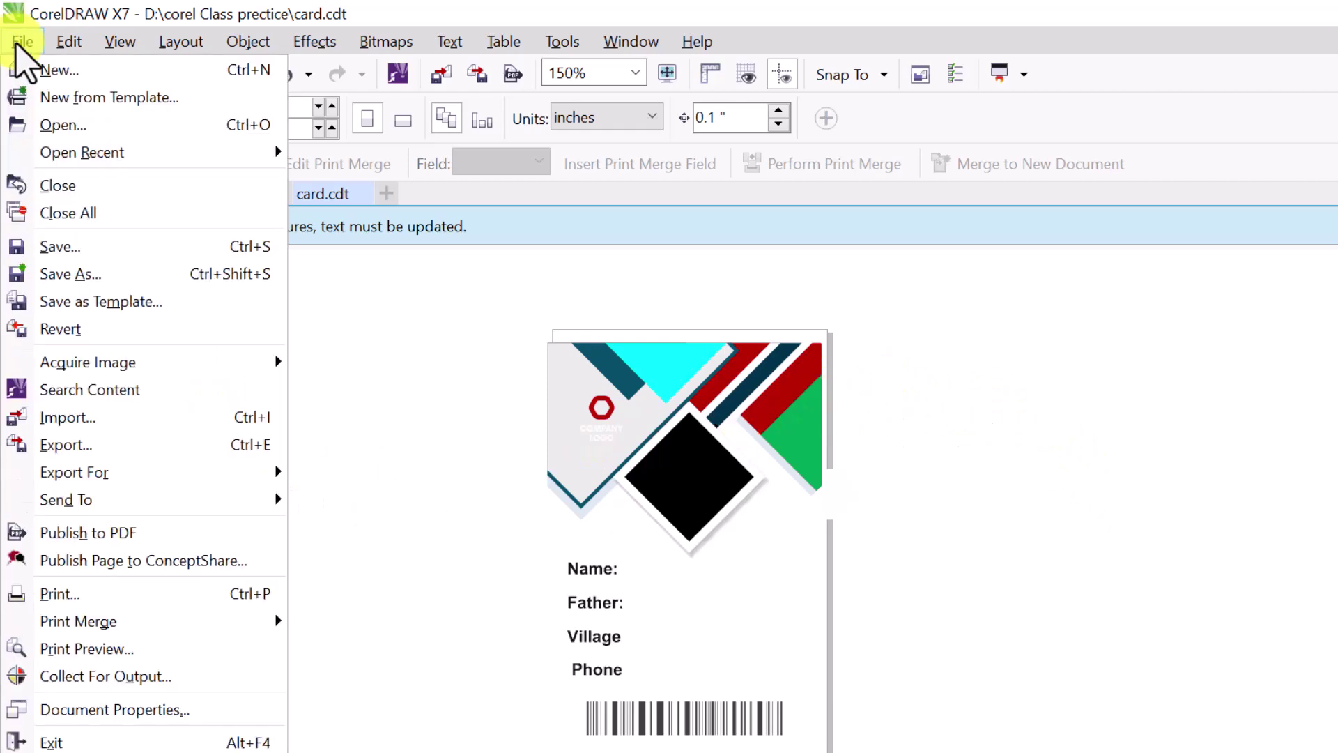
click(62, 332)
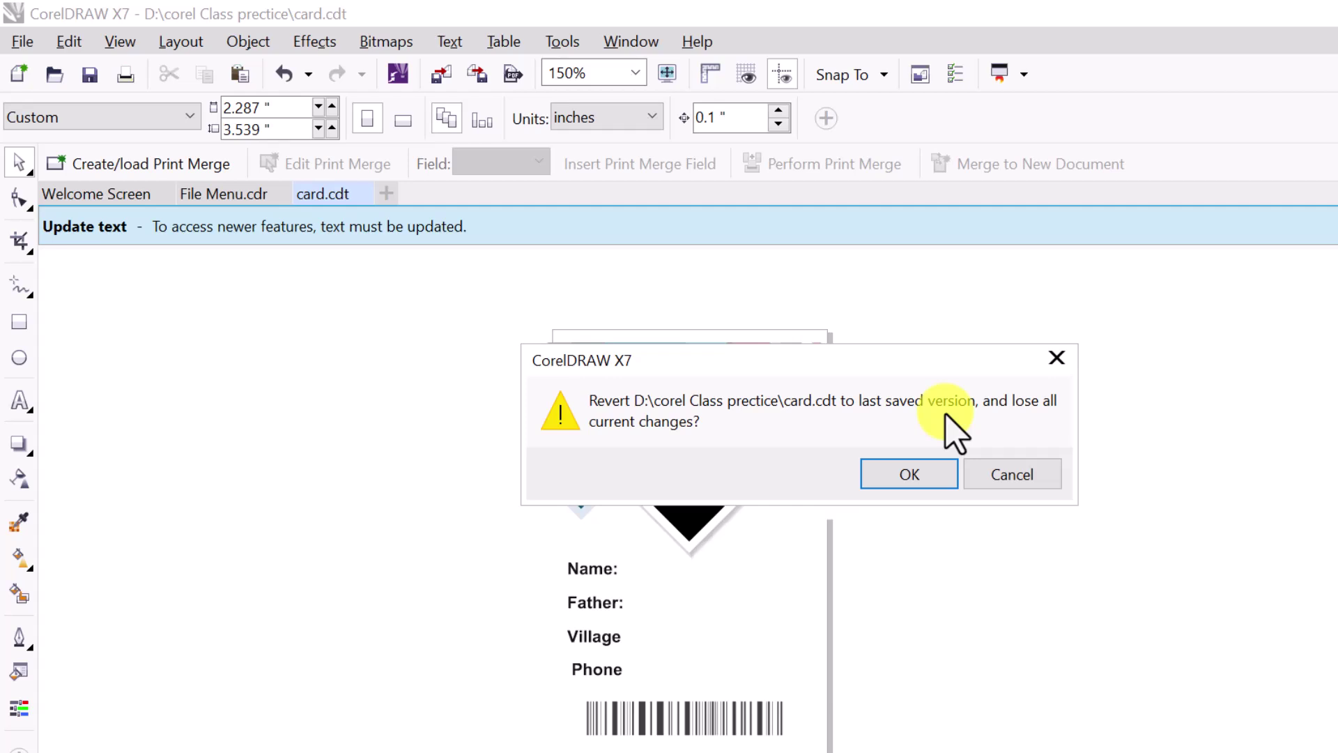
click(913, 477)
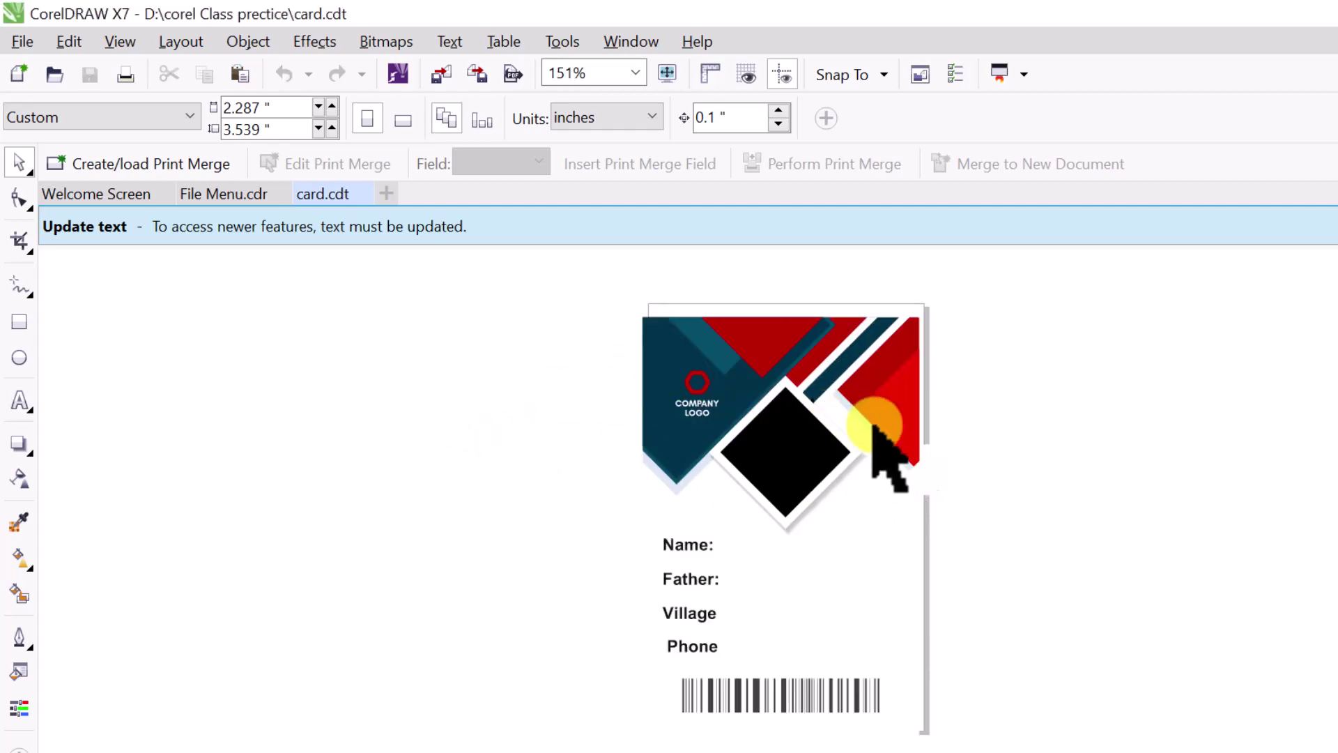
Step: Search the Connect content for 1280, preview the first image found, and close the search
click(17, 43)
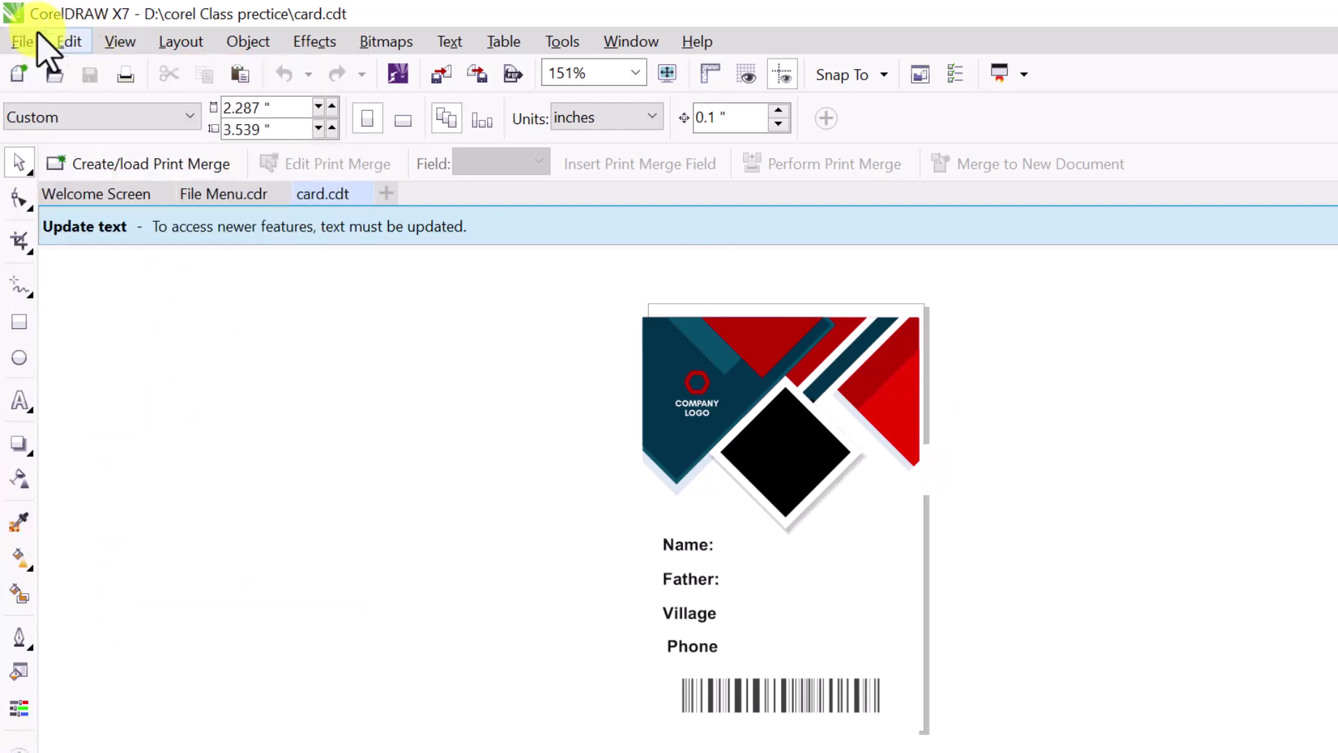
mouse_move(176, 363)
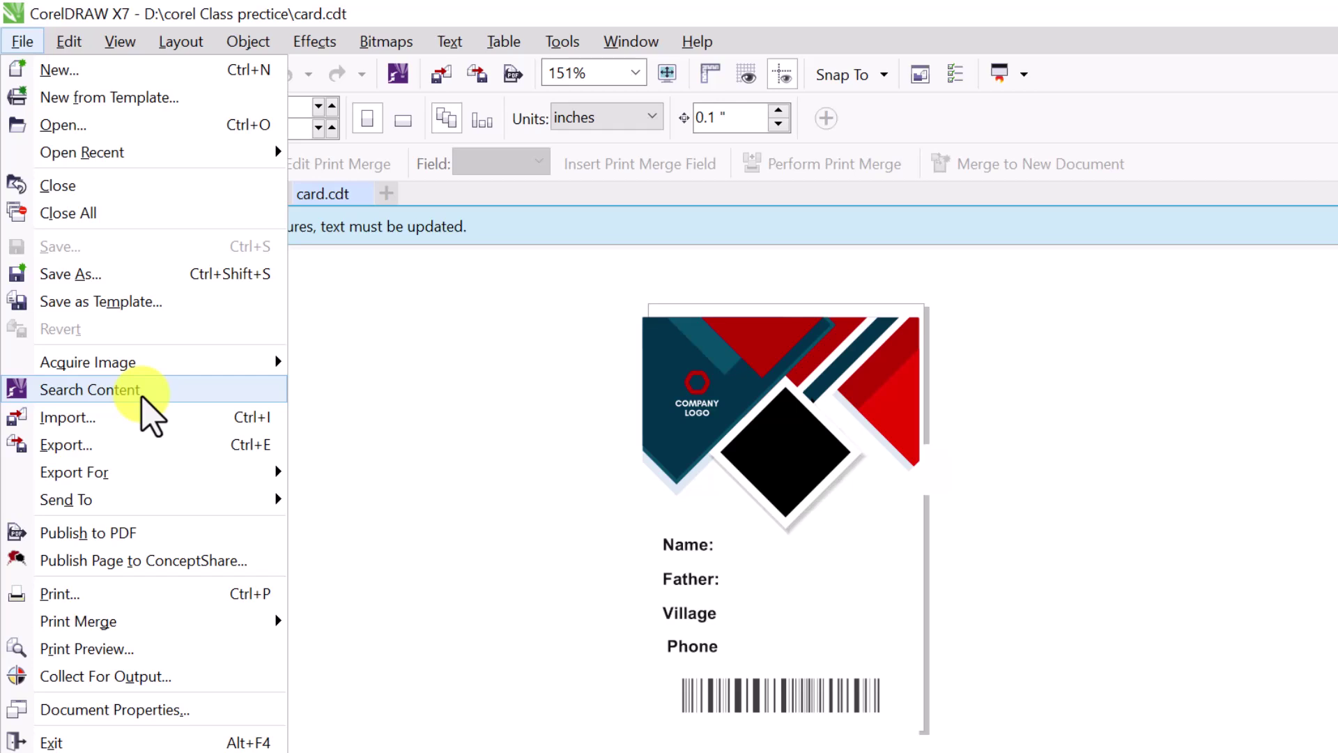
click(143, 394)
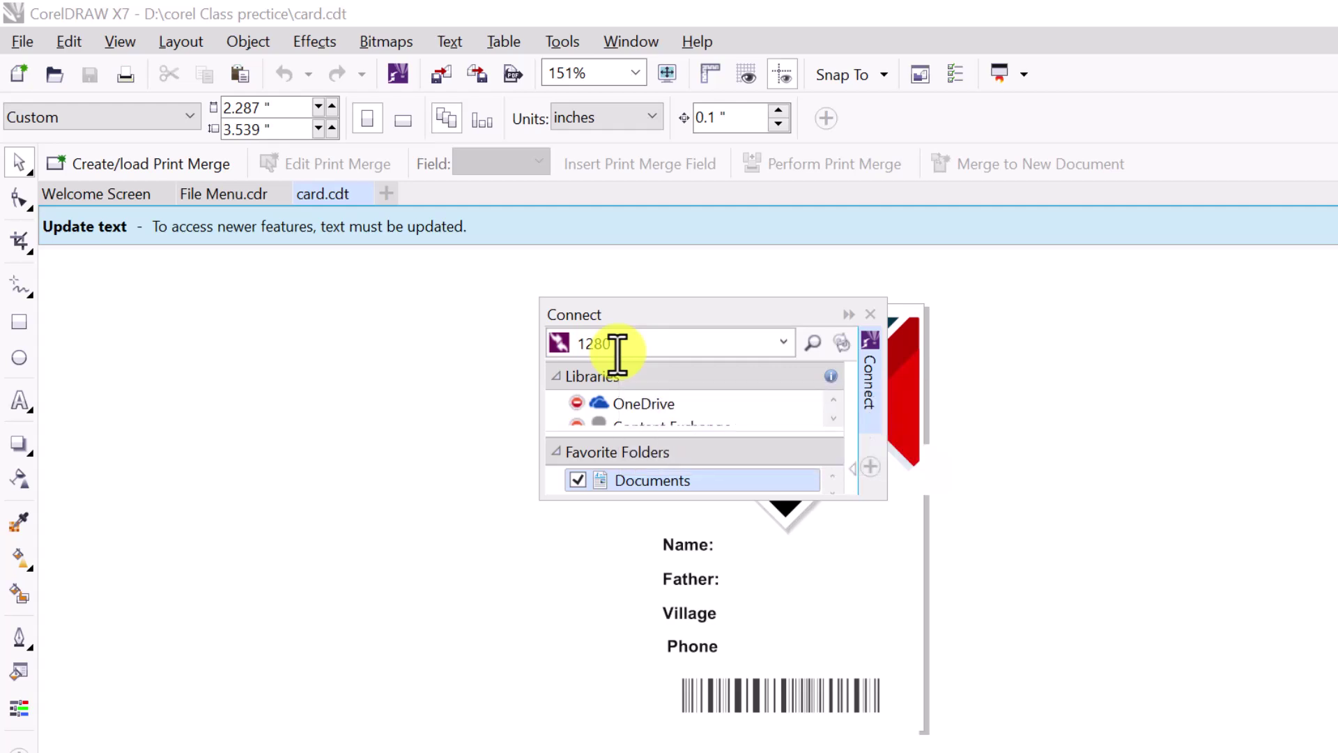
double_click(621, 345)
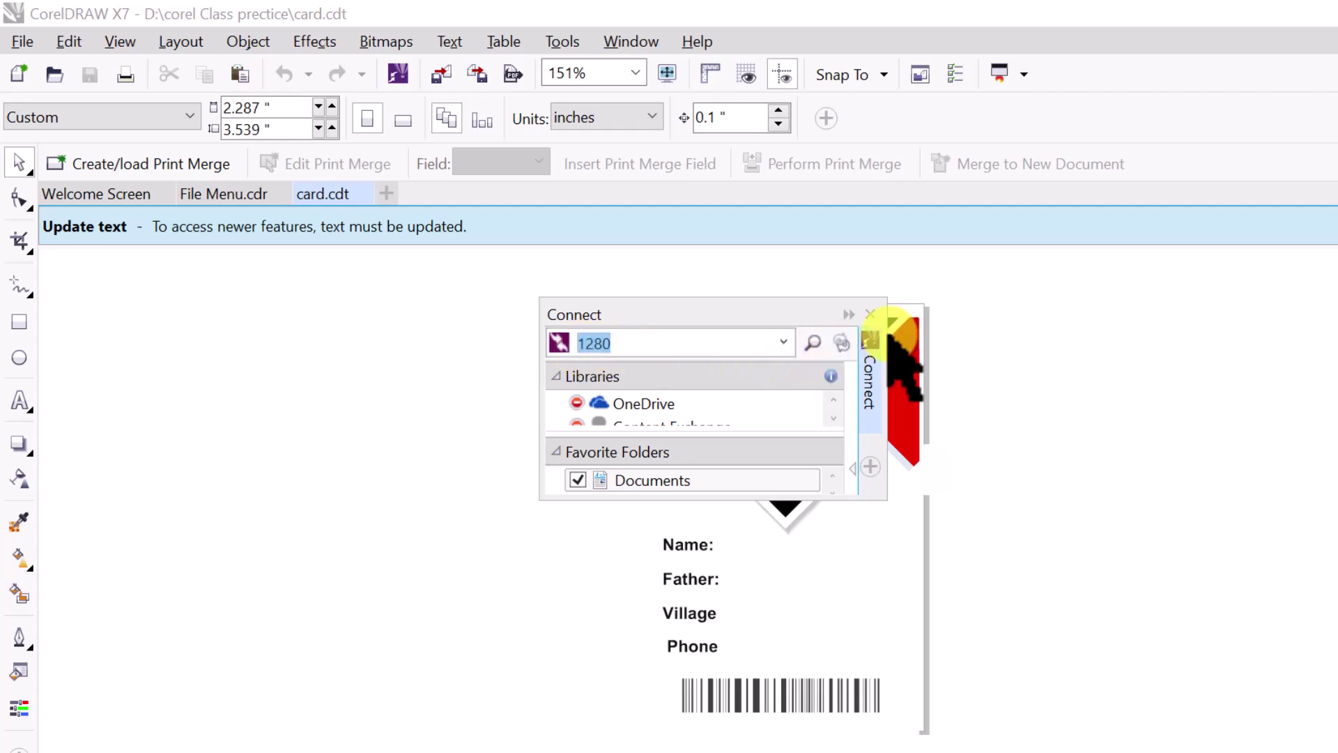
click(813, 342)
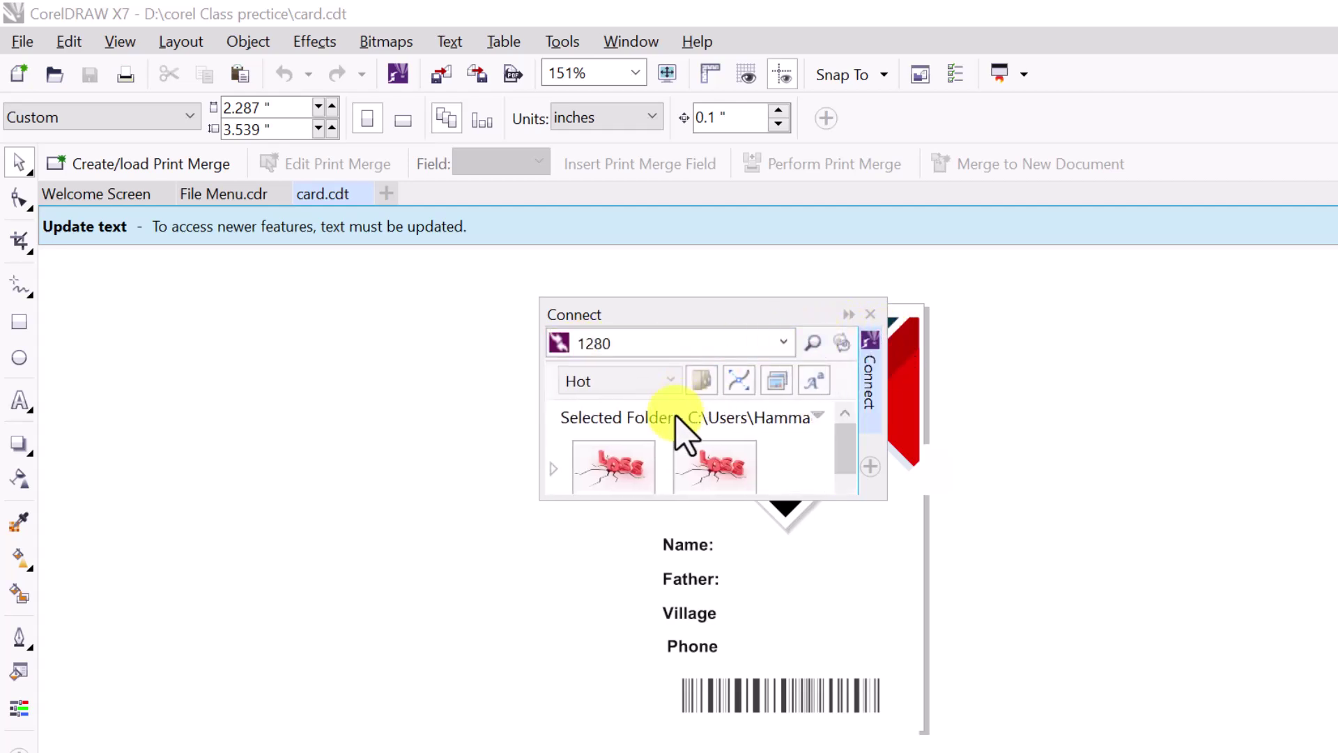
mouse_move(596, 467)
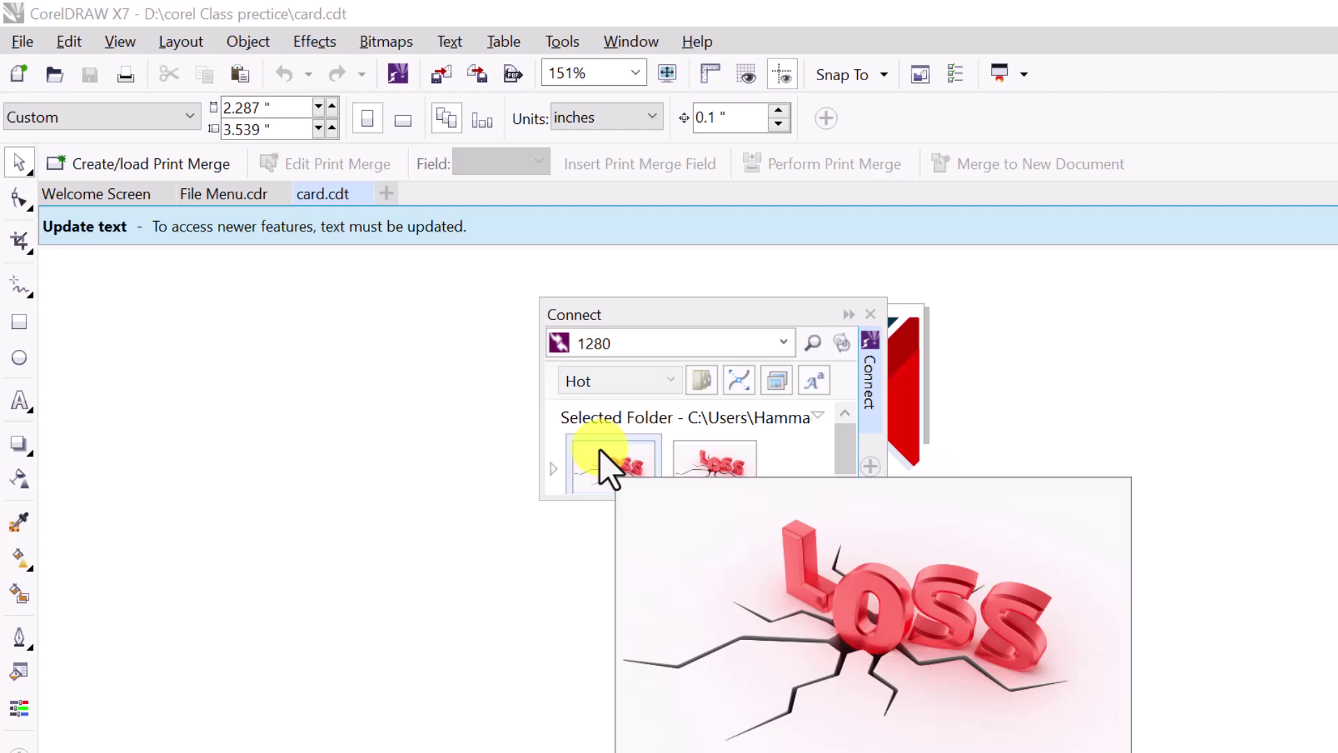
click(871, 314)
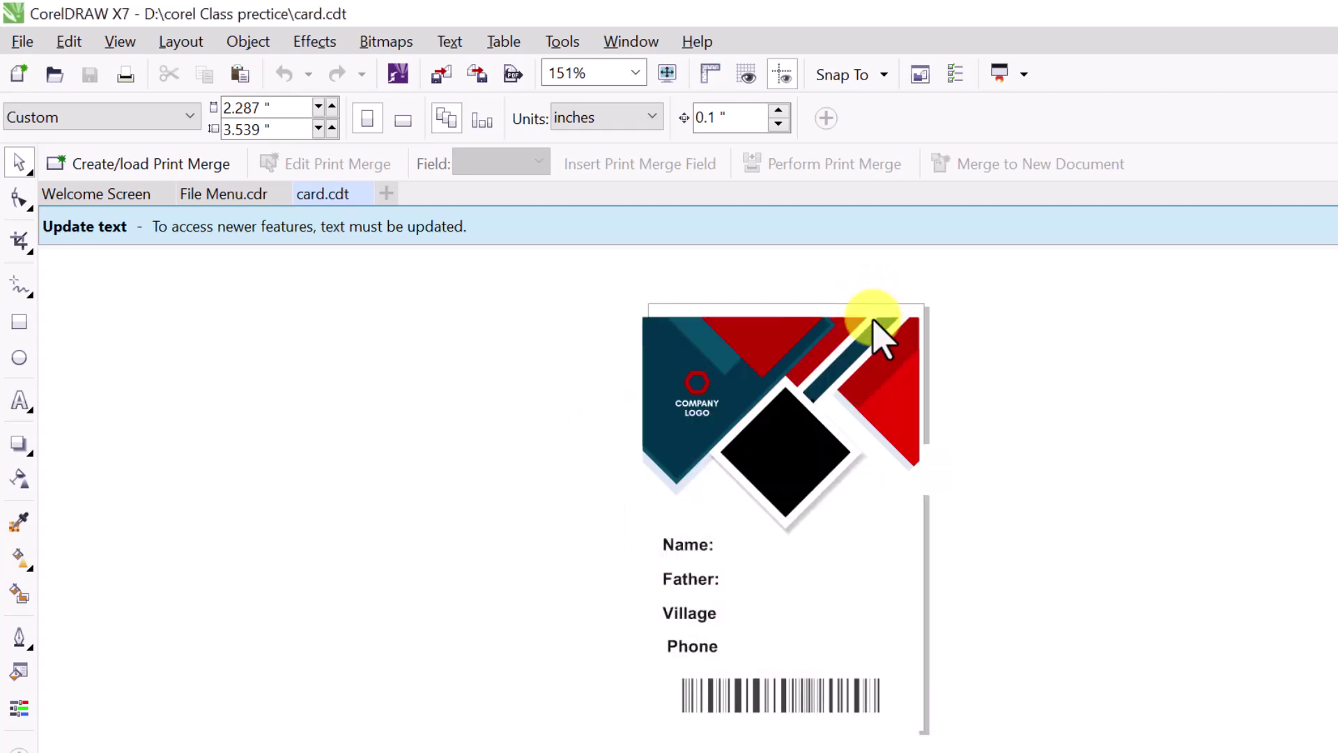
Step: Import the 1920 1080 Pixel banner drawing beside the card at about 2.942 by 1.617 inches and delete it
click(23, 43)
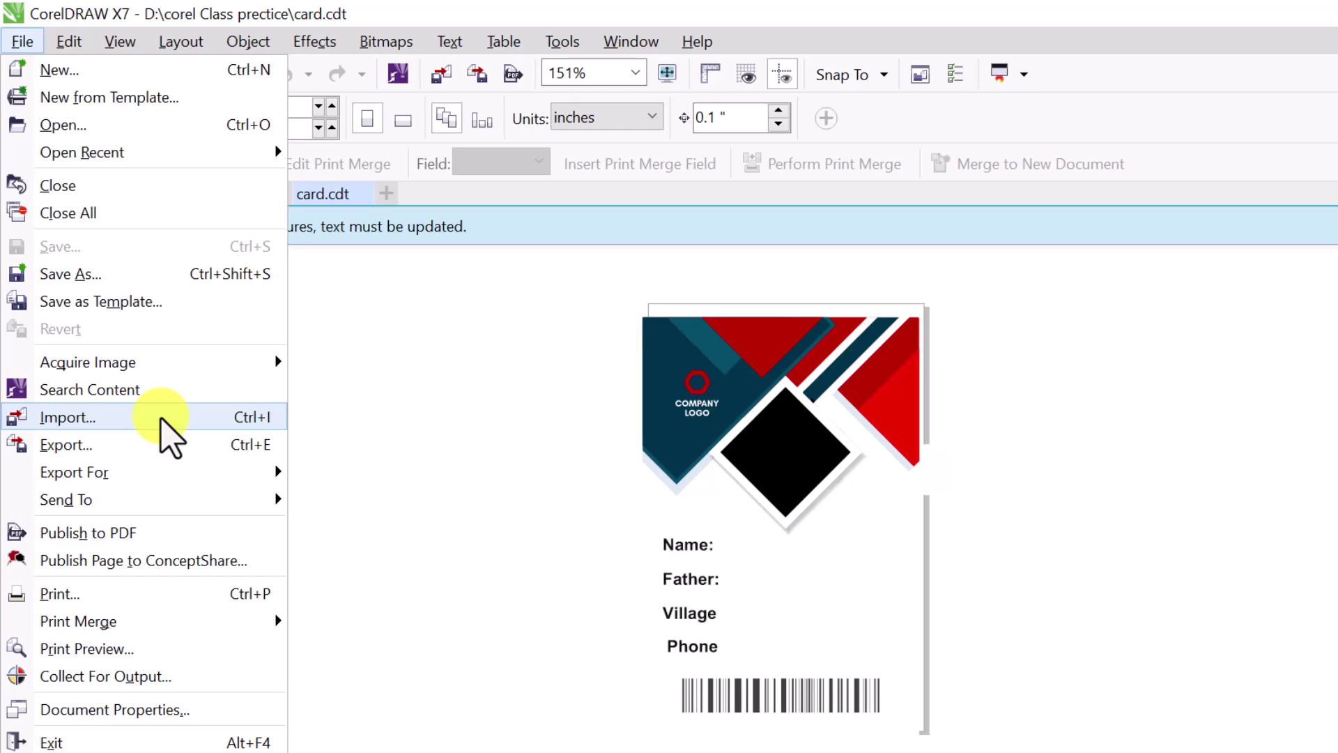
click(171, 436)
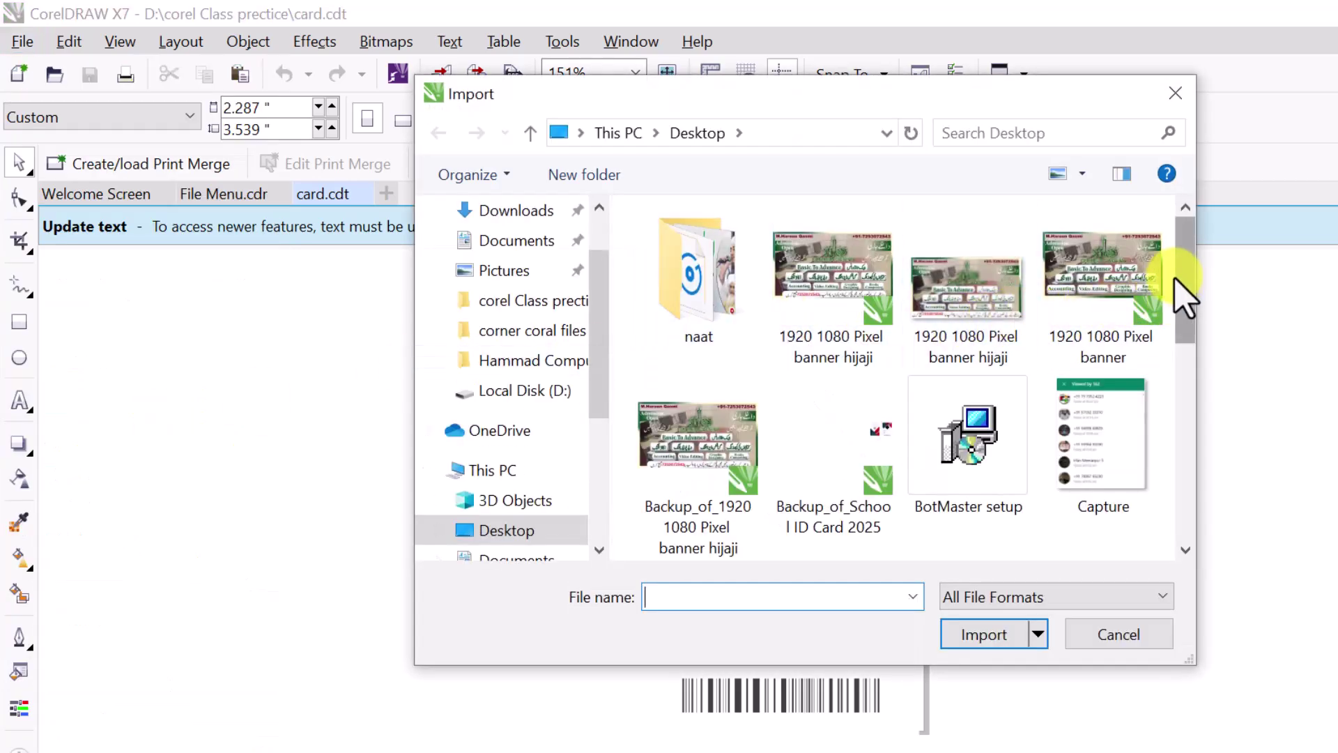
click(1101, 299)
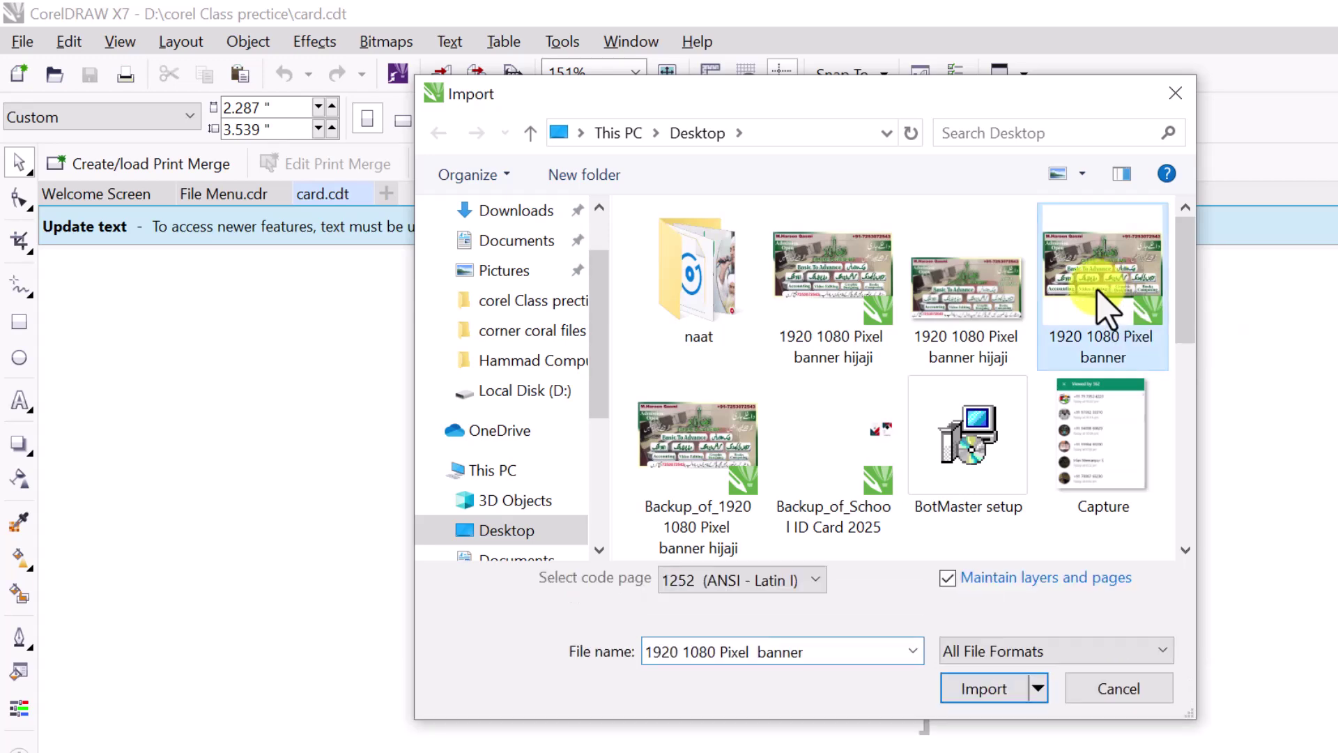
click(983, 689)
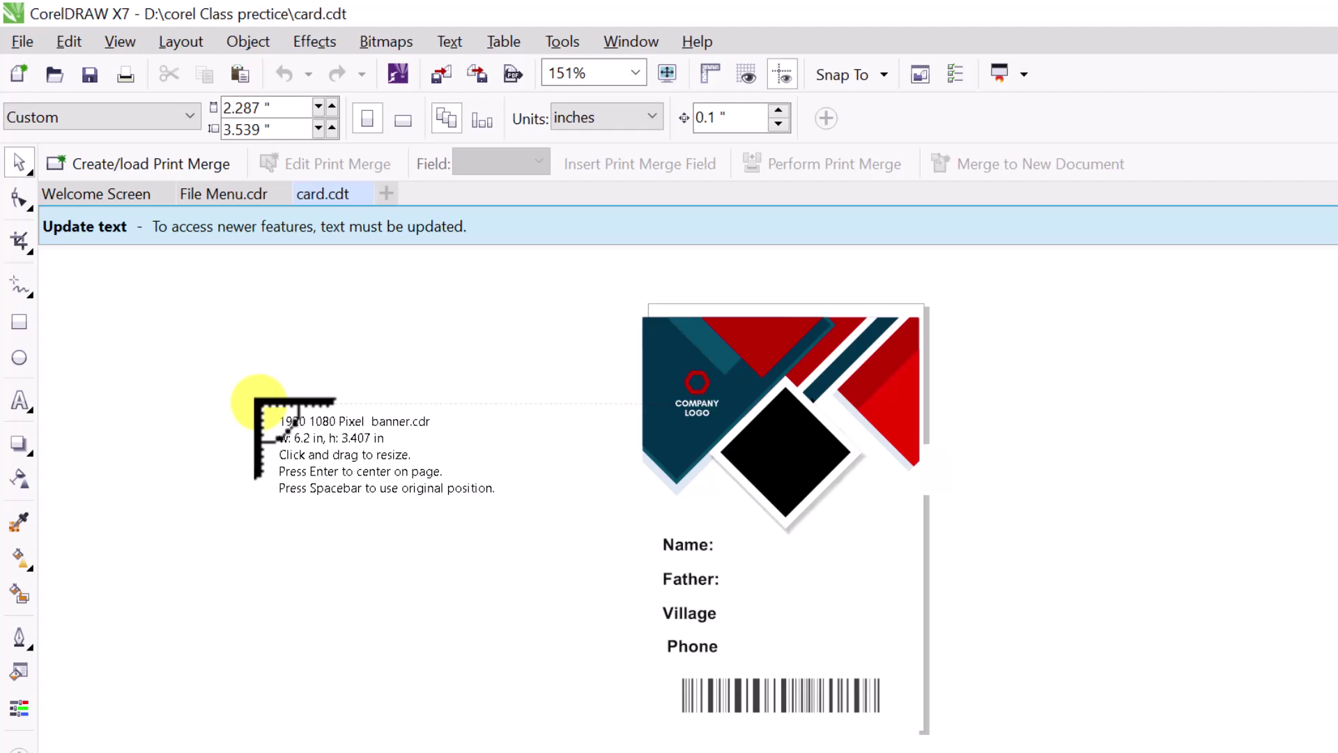
drag(178, 319, 533, 653)
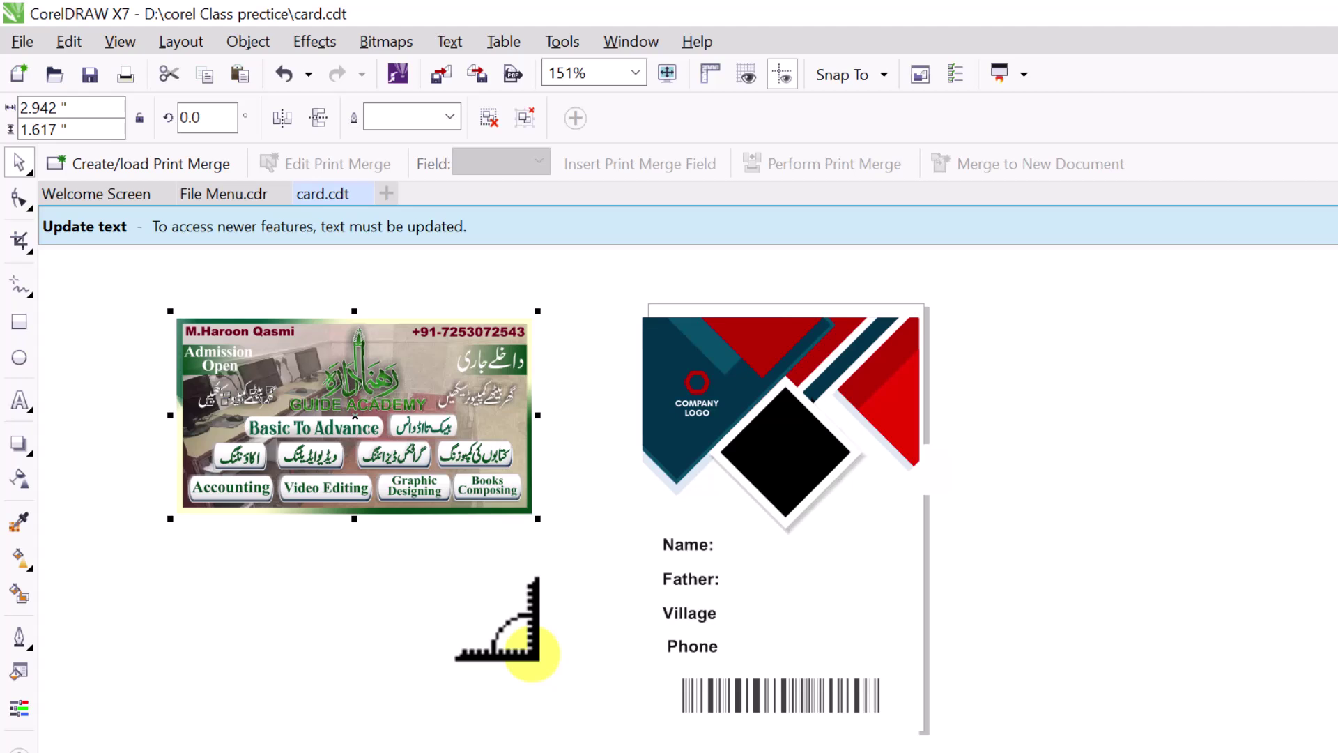
key(Delete)
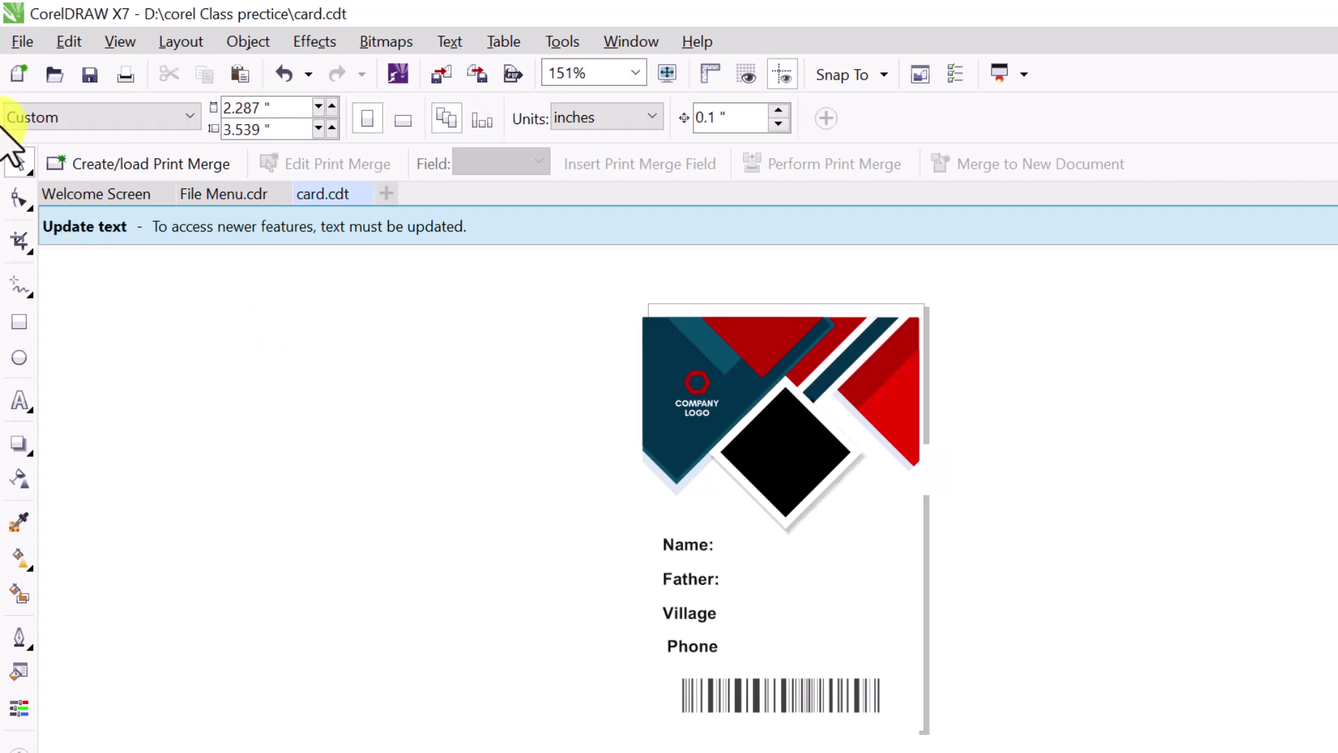
Step: Start exporting the card as a JPG - JPEG Bitmaps file and cancel at the JPEG settings
click(21, 42)
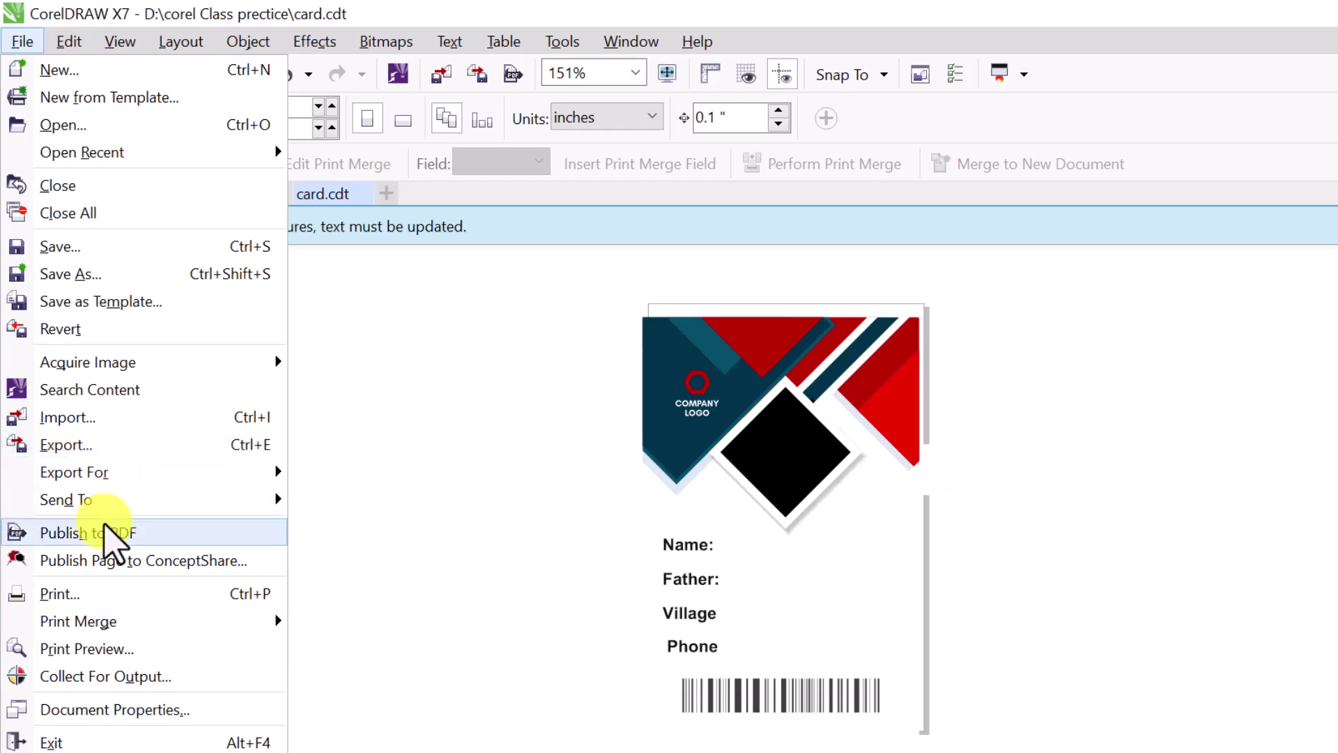
click(84, 450)
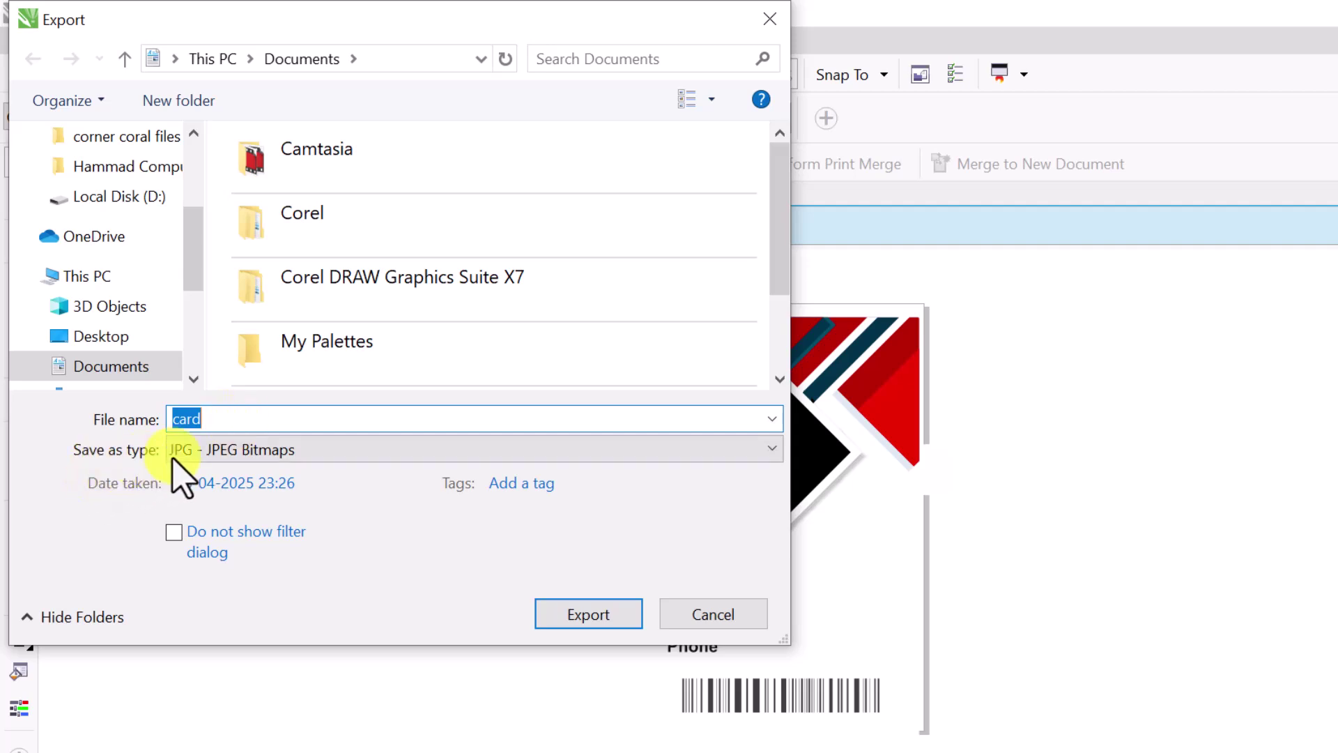
click(230, 454)
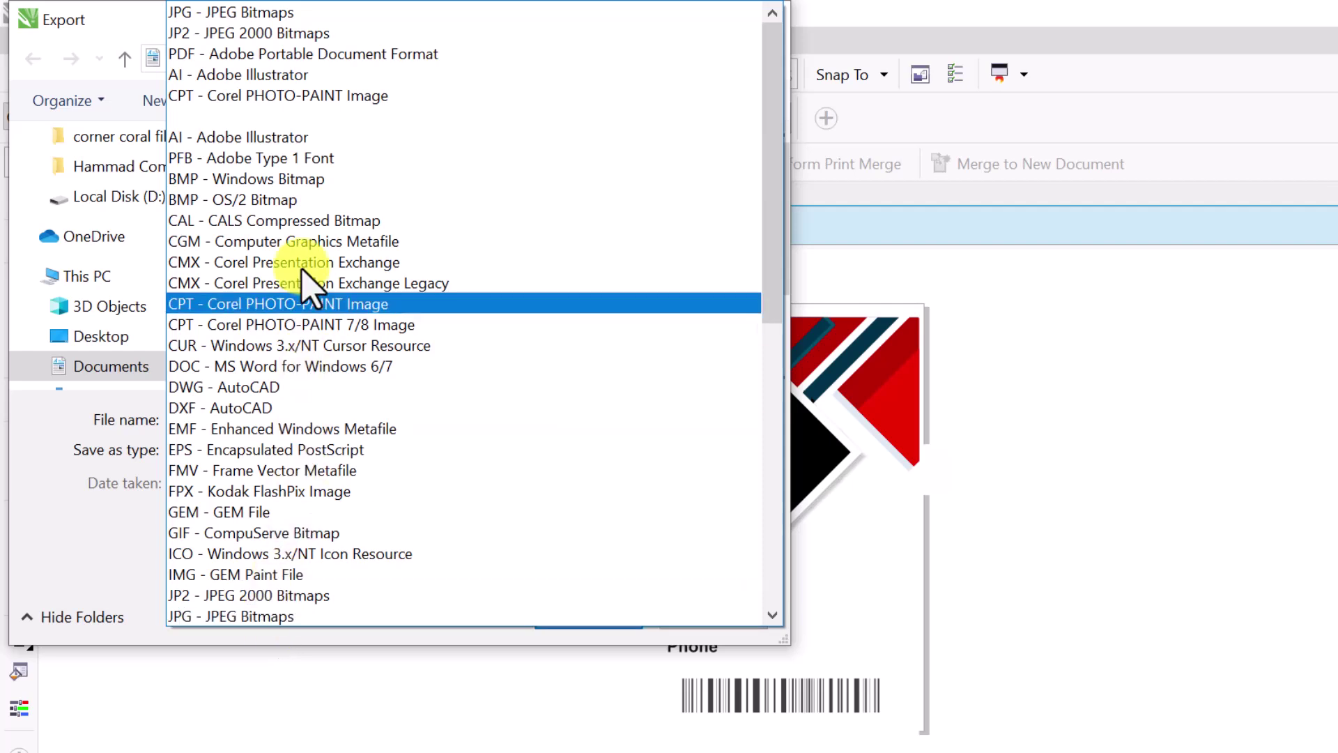
click(274, 18)
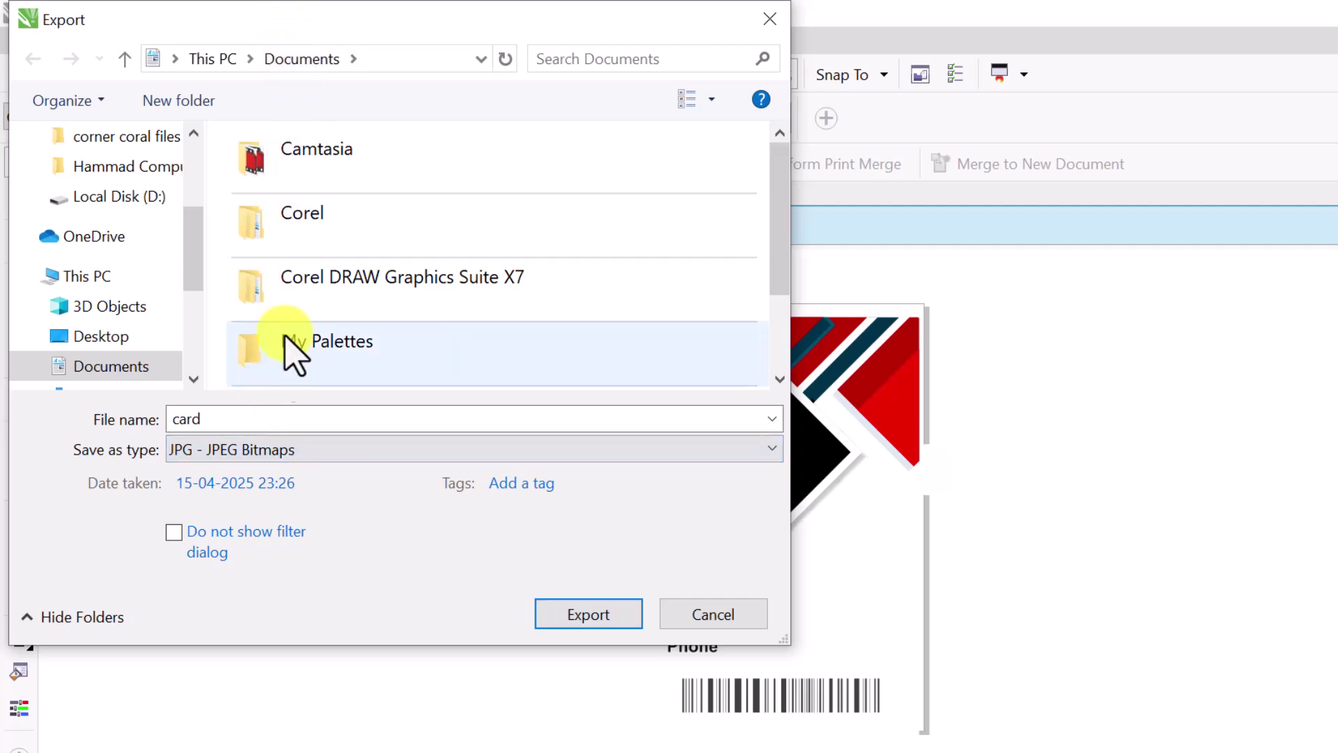
scroll(286, 379, down, 2)
click(562, 620)
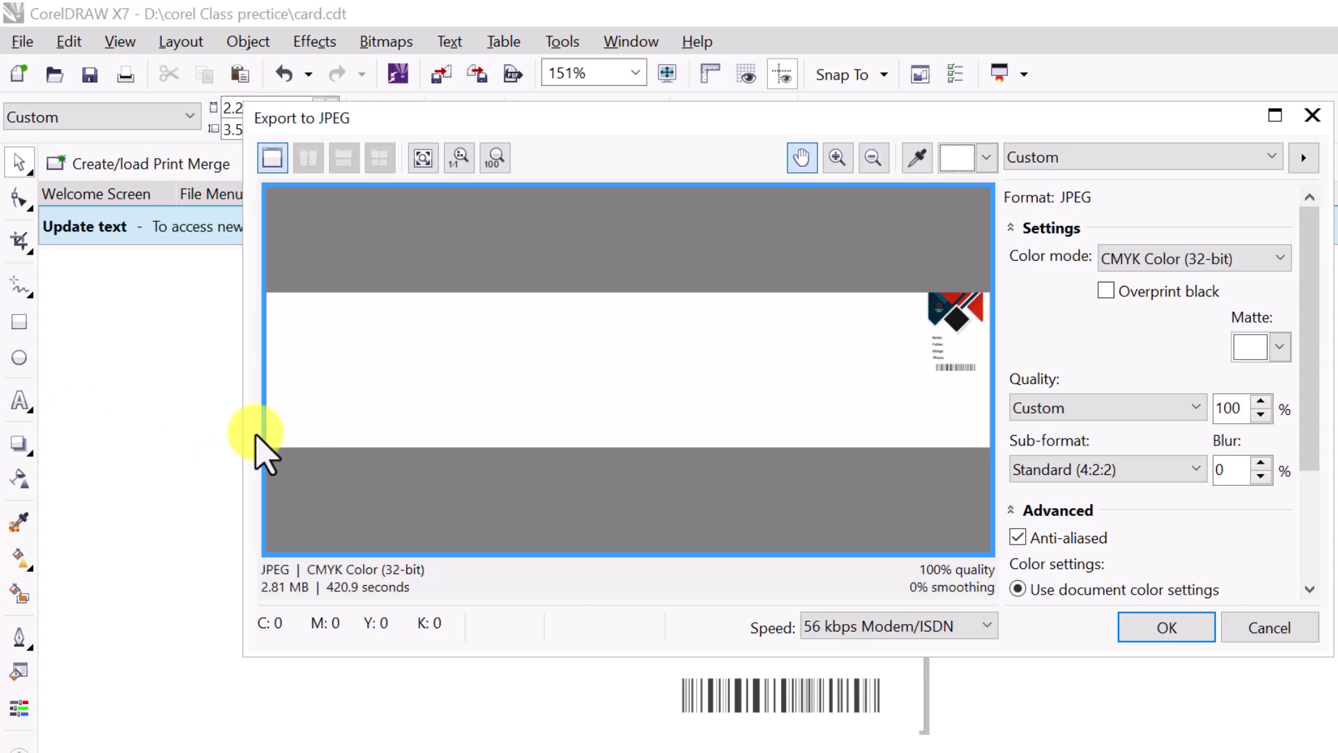
click(1282, 629)
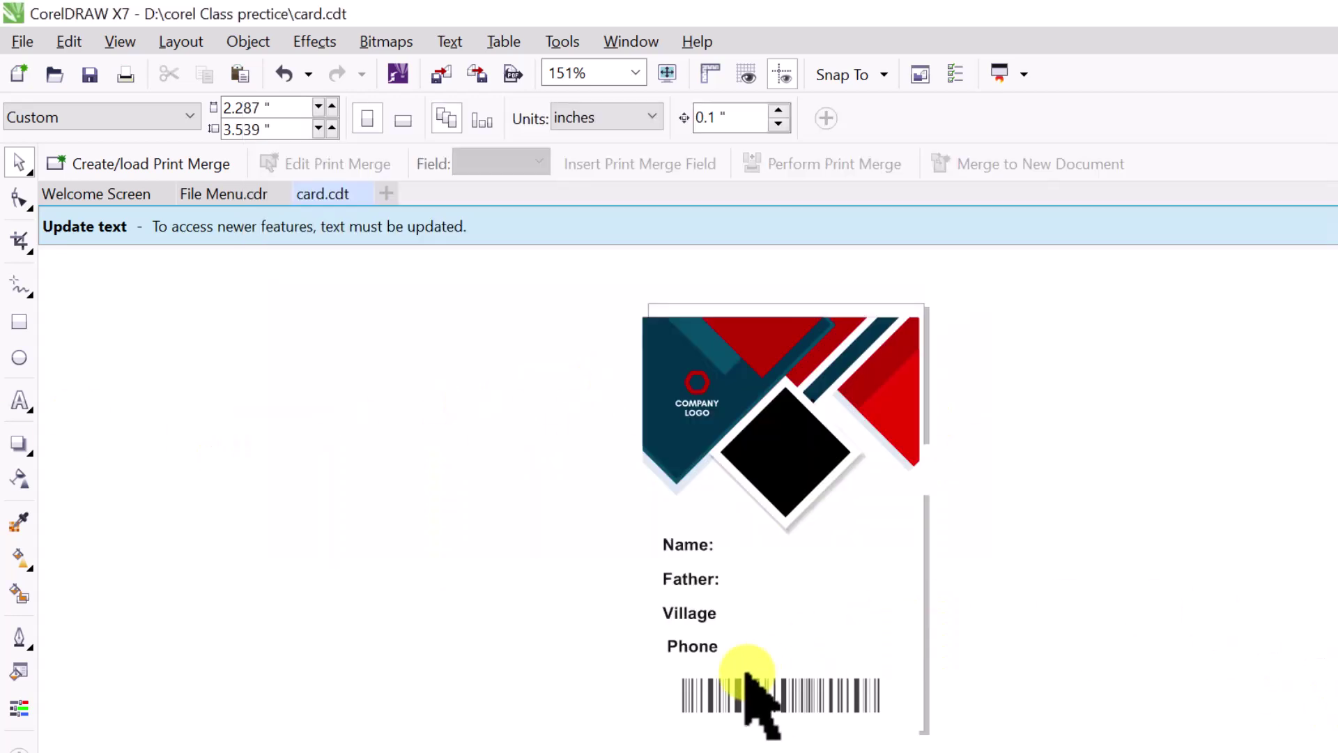
Step: Select and delete the stray objects lying on the blank drawing area away from the card
scroll(747, 702, down, 3)
drag(127, 291, 1188, 747)
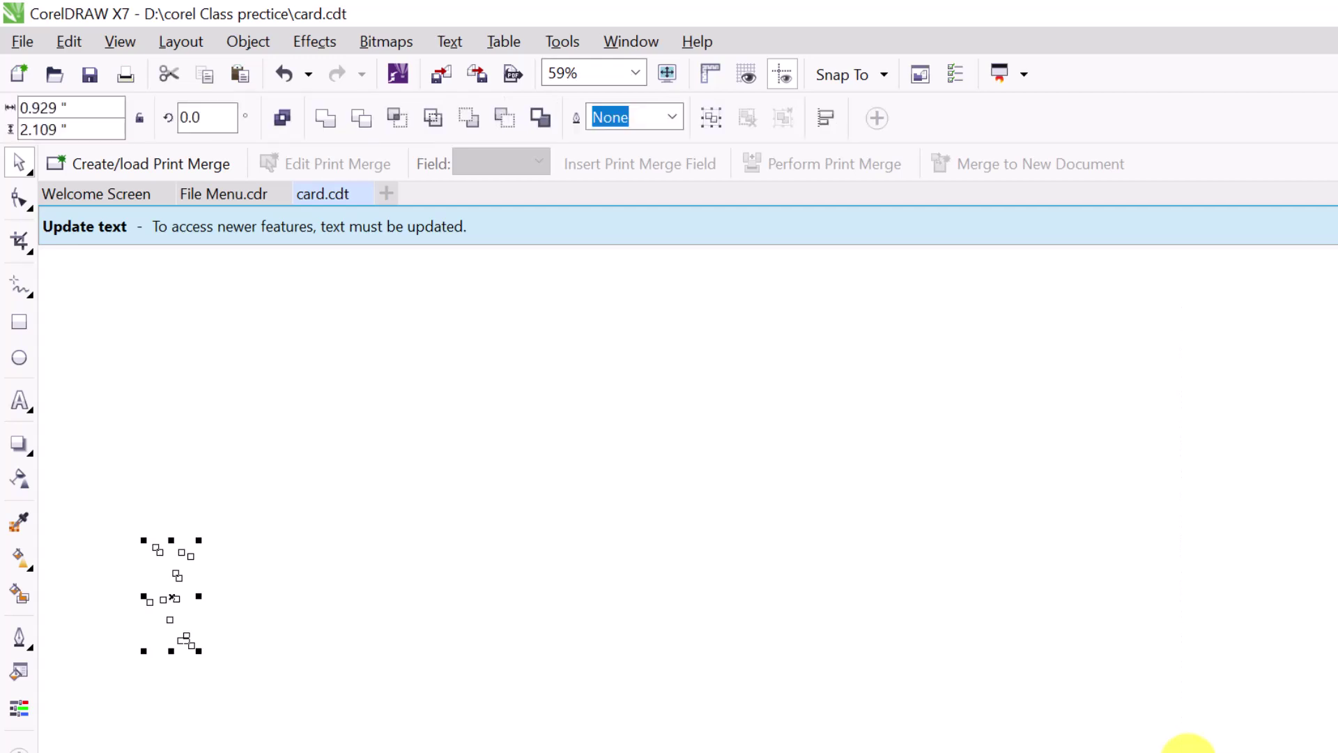
key(Delete)
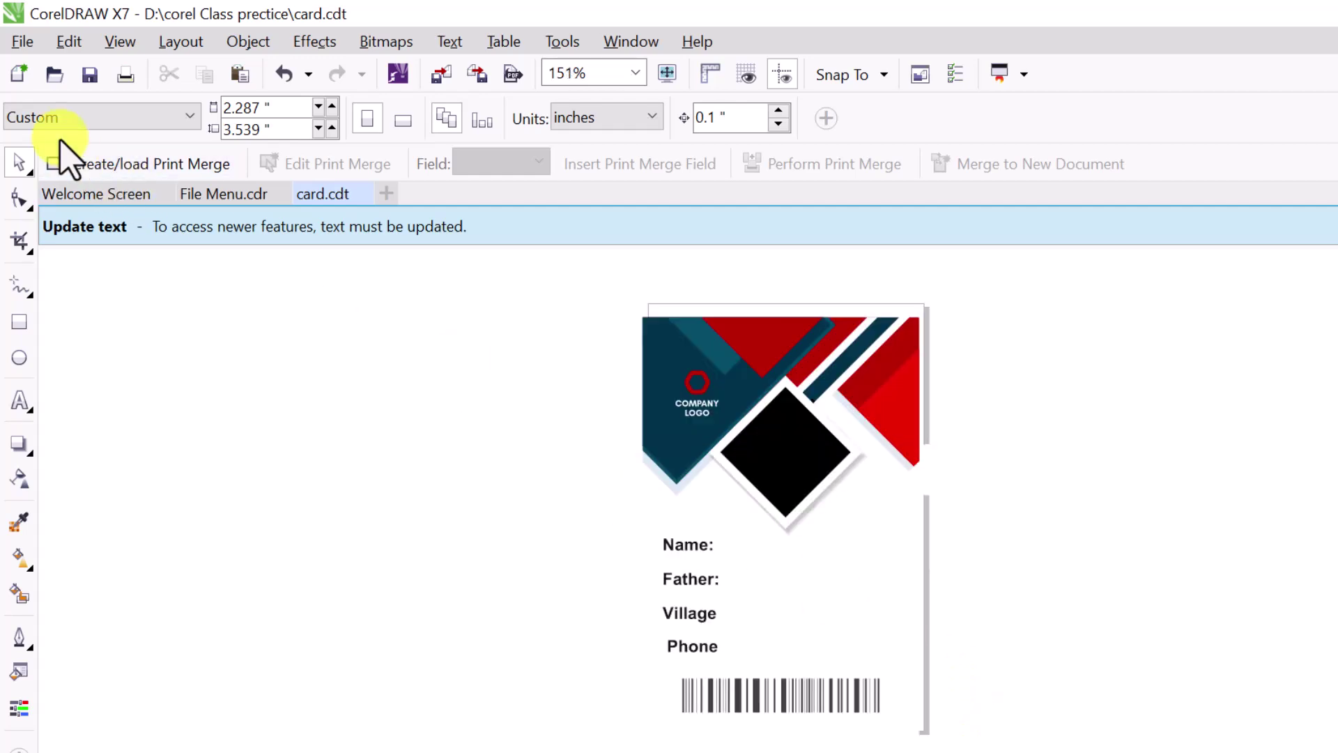
Step: Switch to File Menu.cdr and start exporting it to Documents as a JPG named File Menu
click(210, 200)
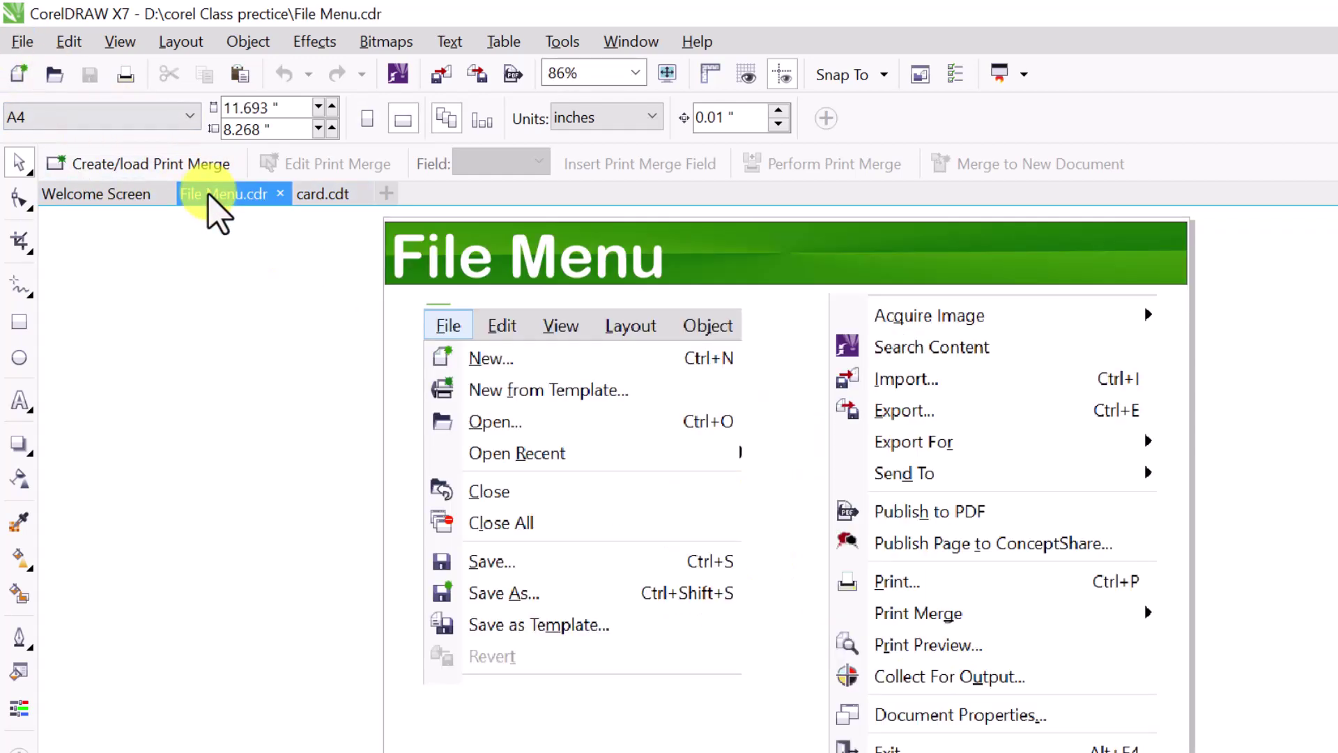
click(17, 43)
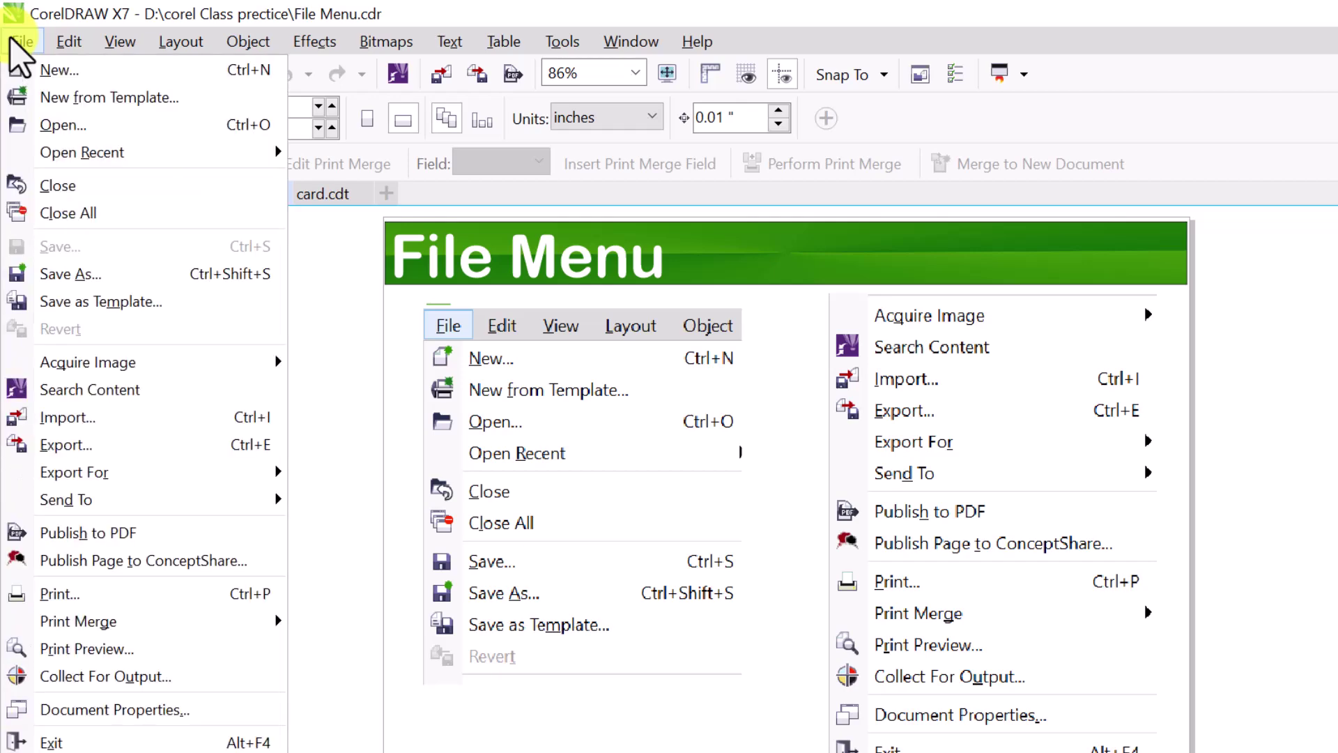
click(137, 444)
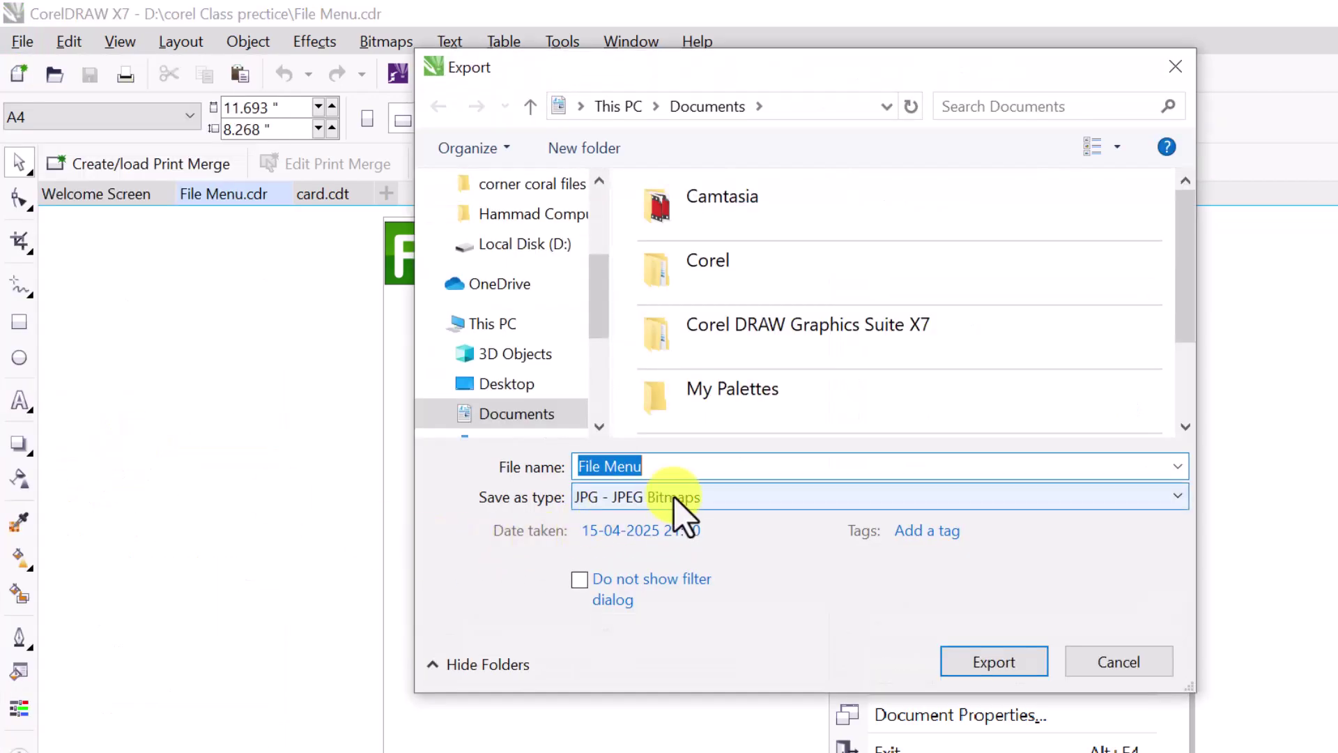
scroll(813, 429, down, 2)
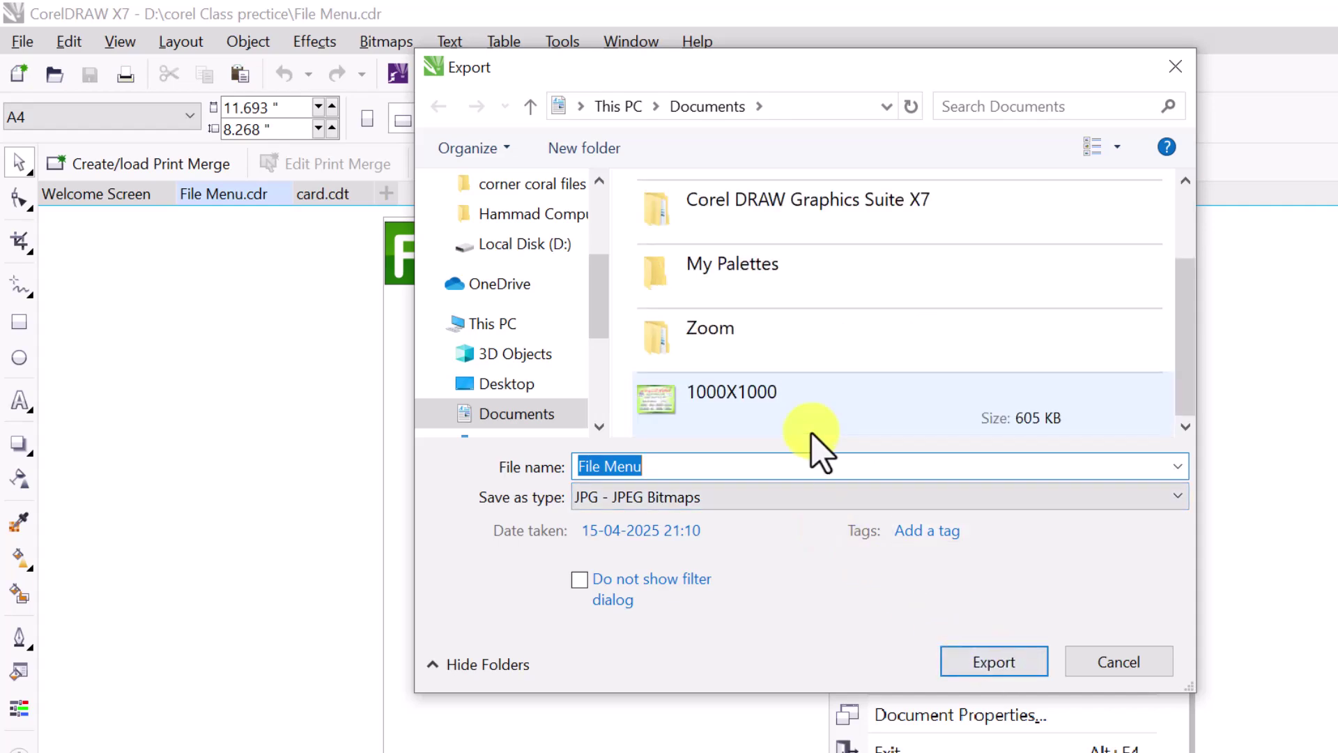
click(1002, 666)
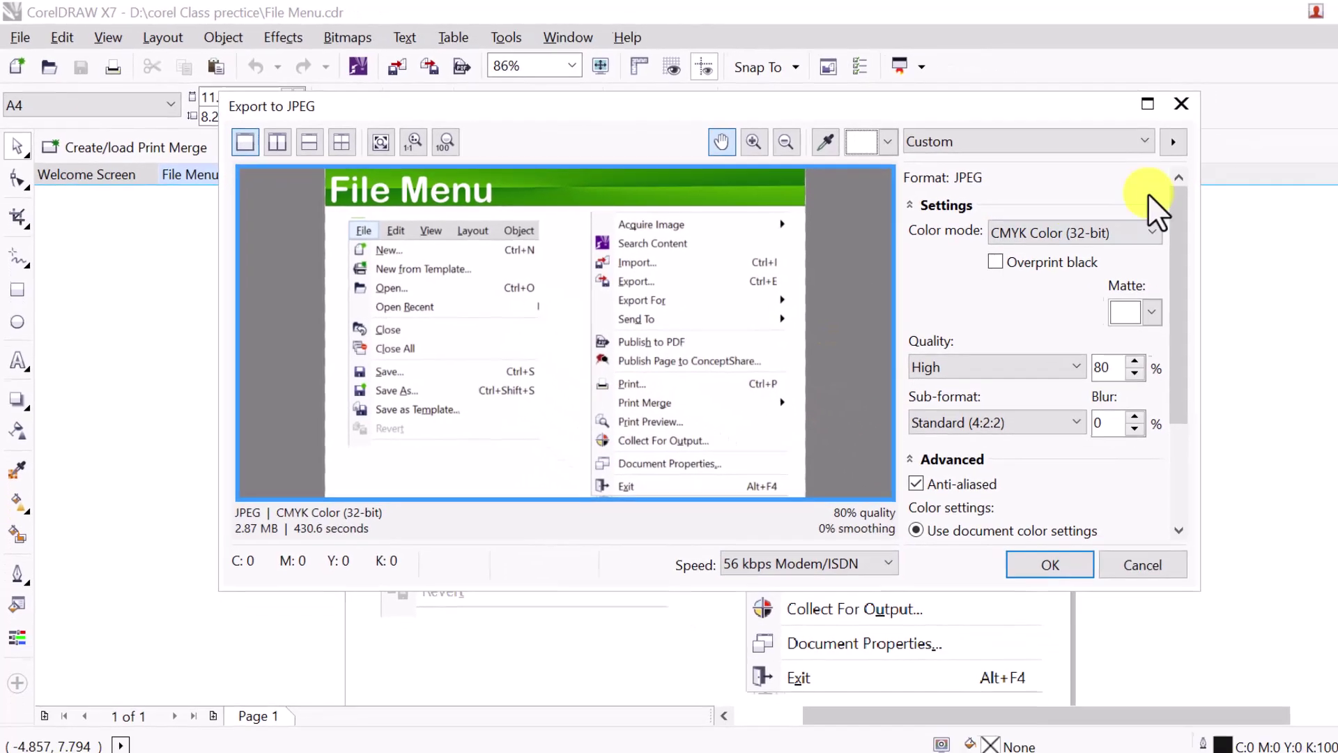
drag(767, 108, 792, 278)
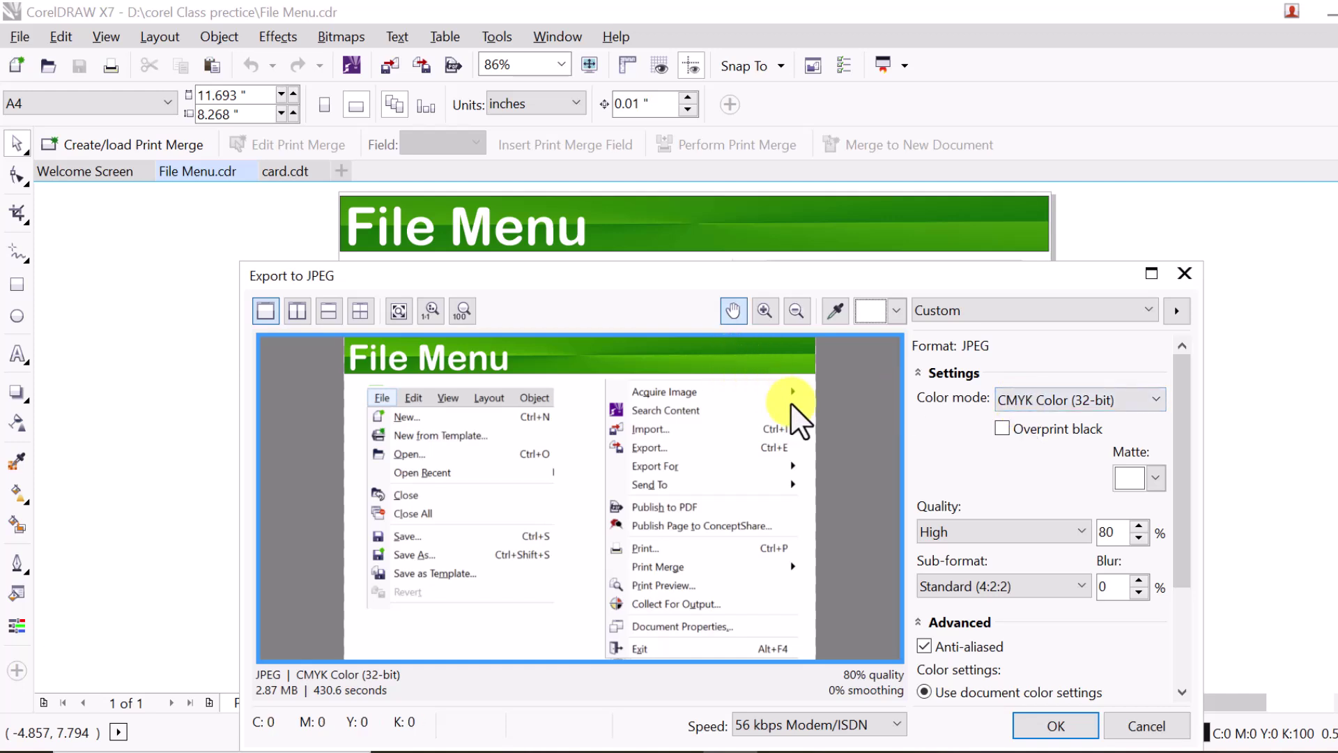
Step: Set the JPEG color mode to RGB Color (24-bit) and quality to Highest, and complete the export
click(1016, 396)
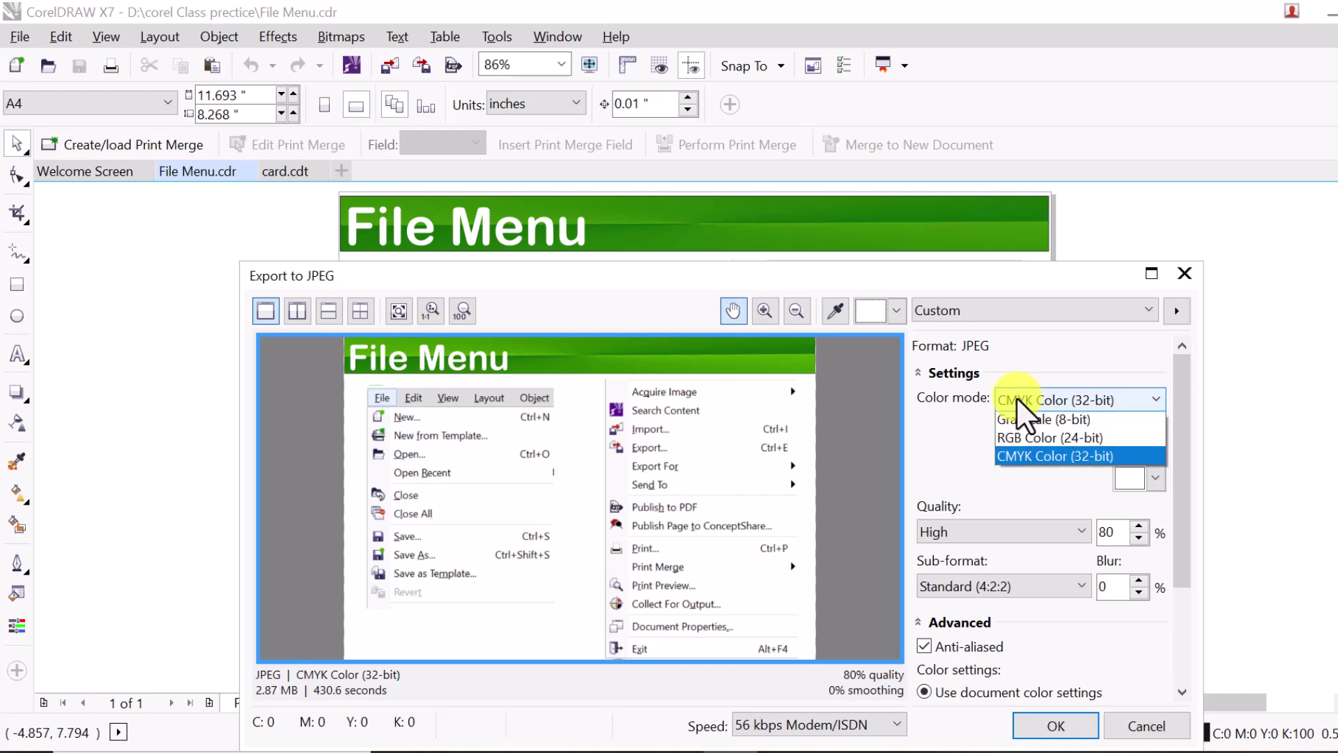
click(1043, 439)
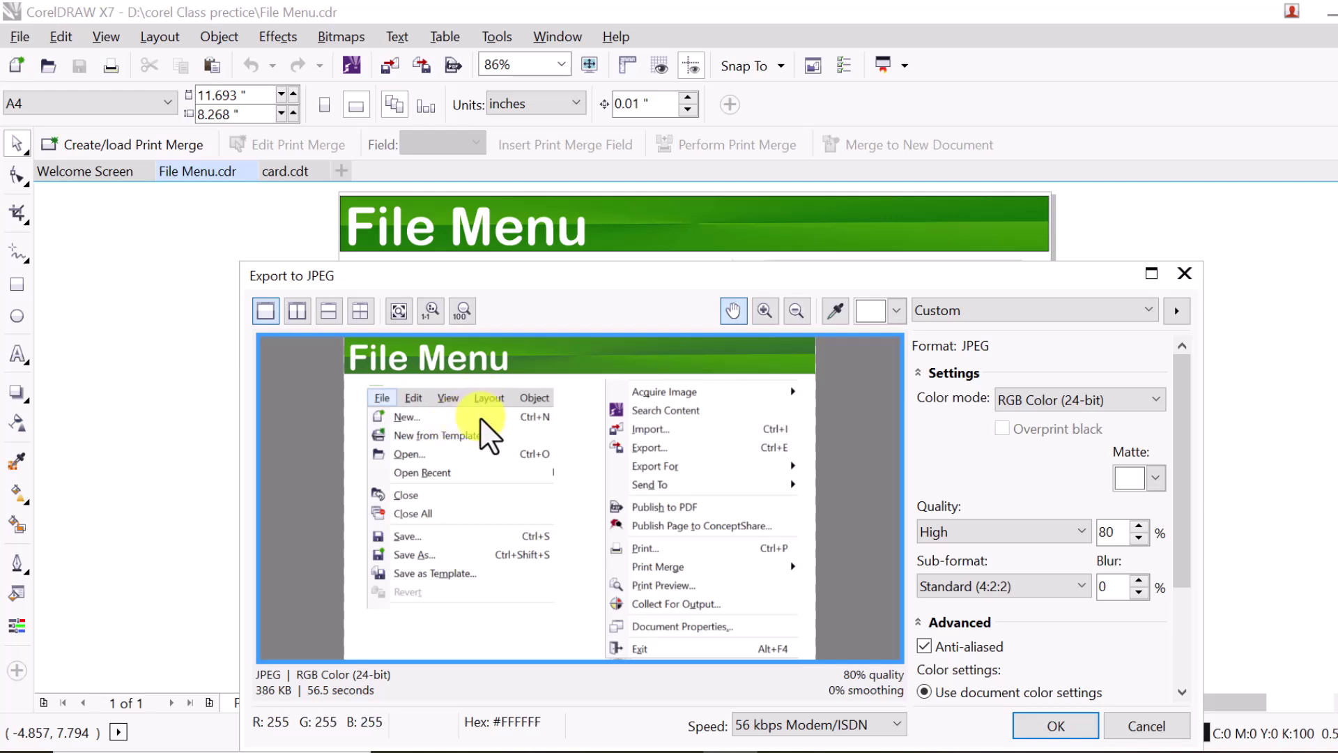
click(934, 535)
click(939, 545)
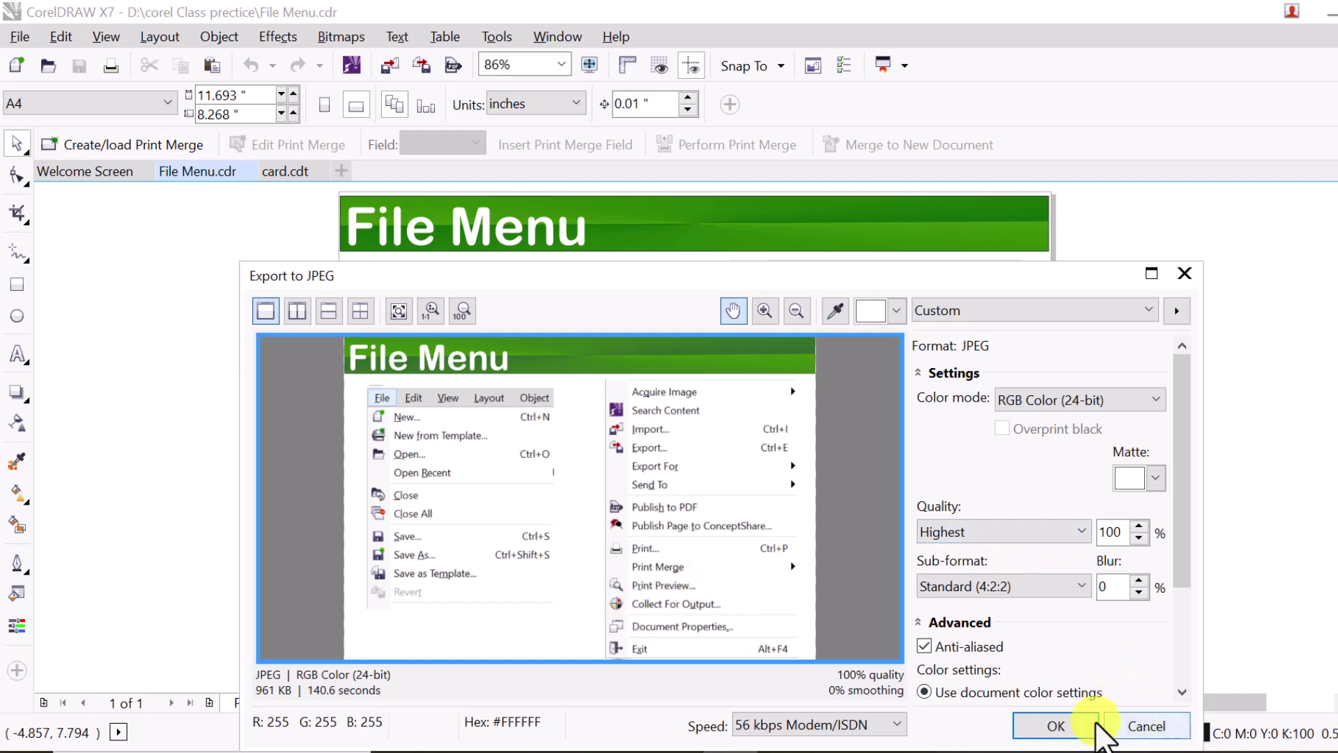
click(1056, 725)
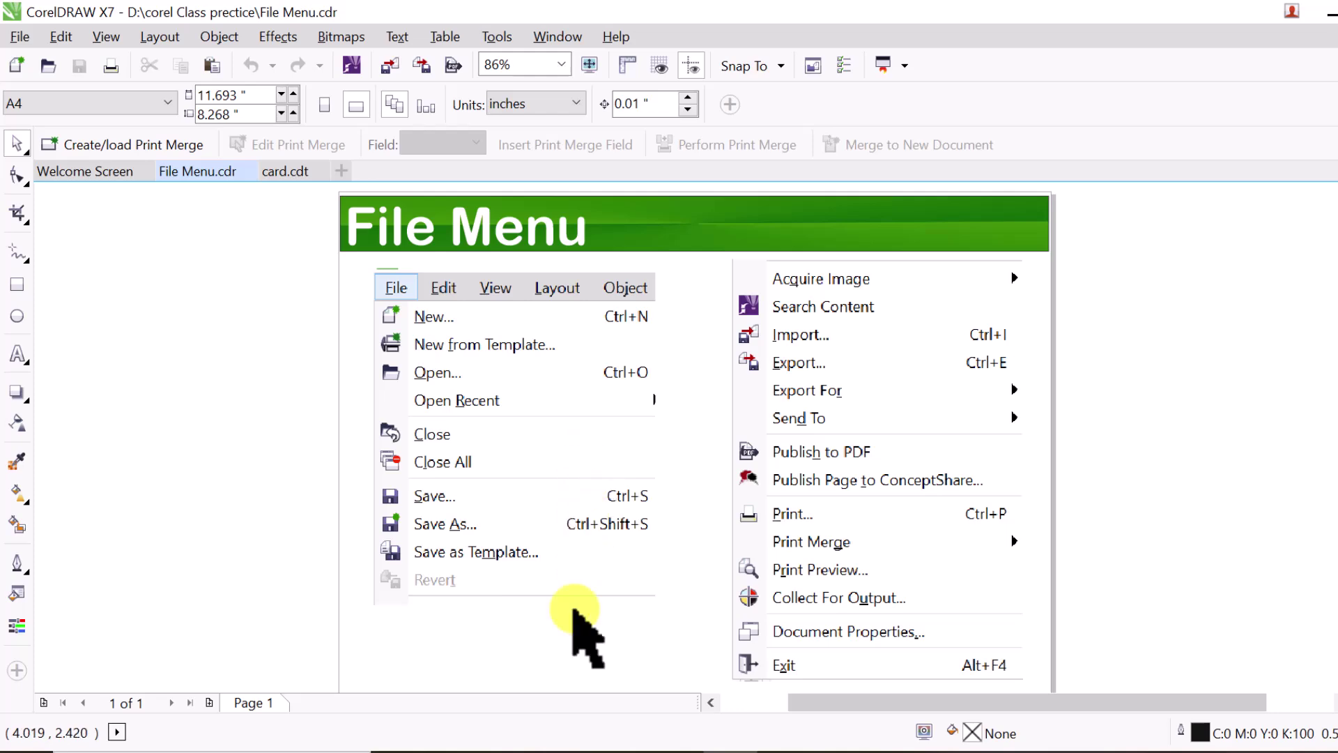
Step: Switch to File Explorer, view the exported File Menu image in Documents, close it and return to CorelDRAW
click(522, 749)
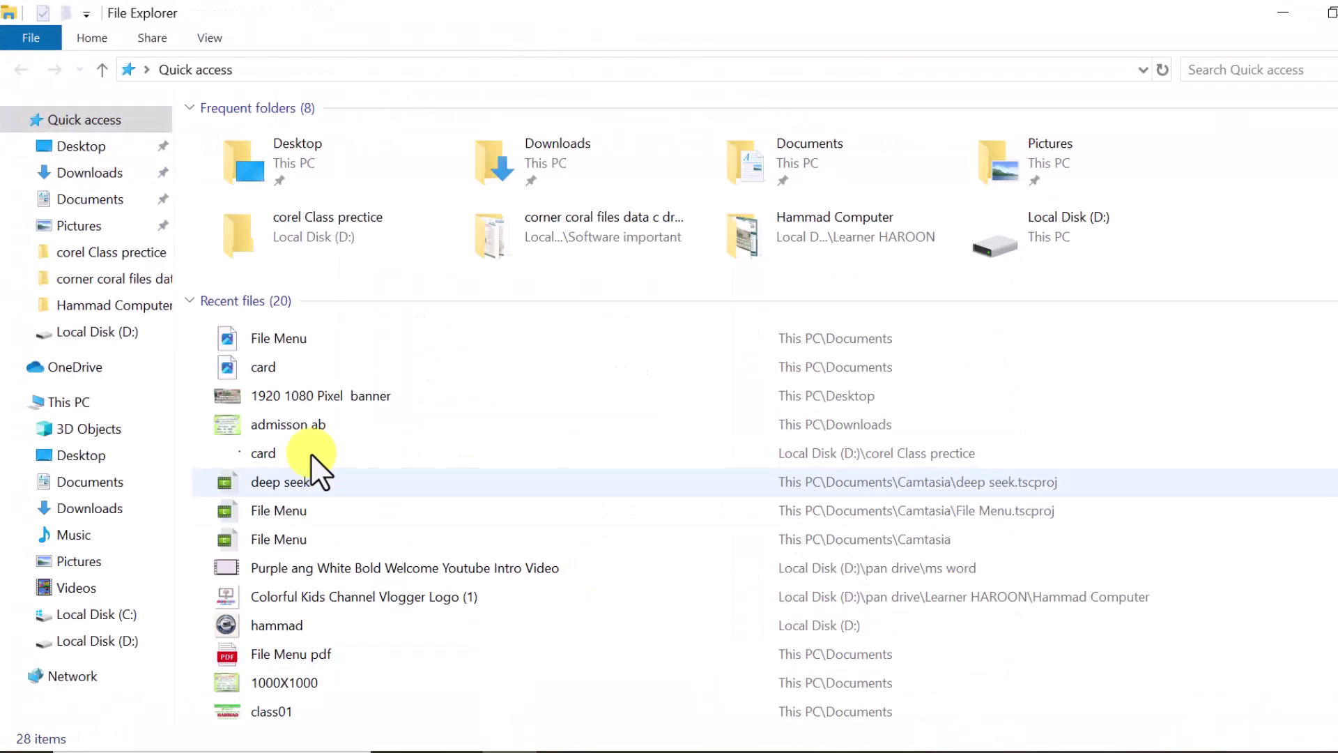
click(88, 181)
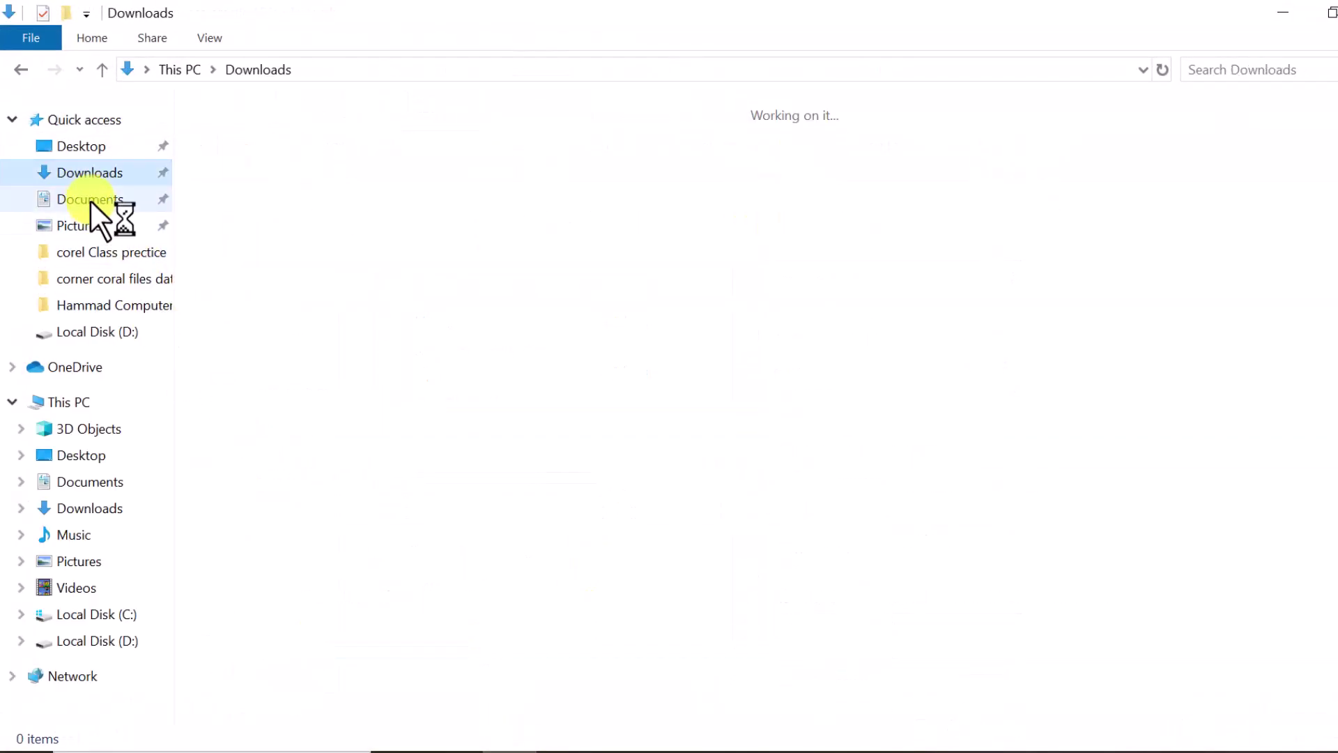
click(86, 199)
click(230, 322)
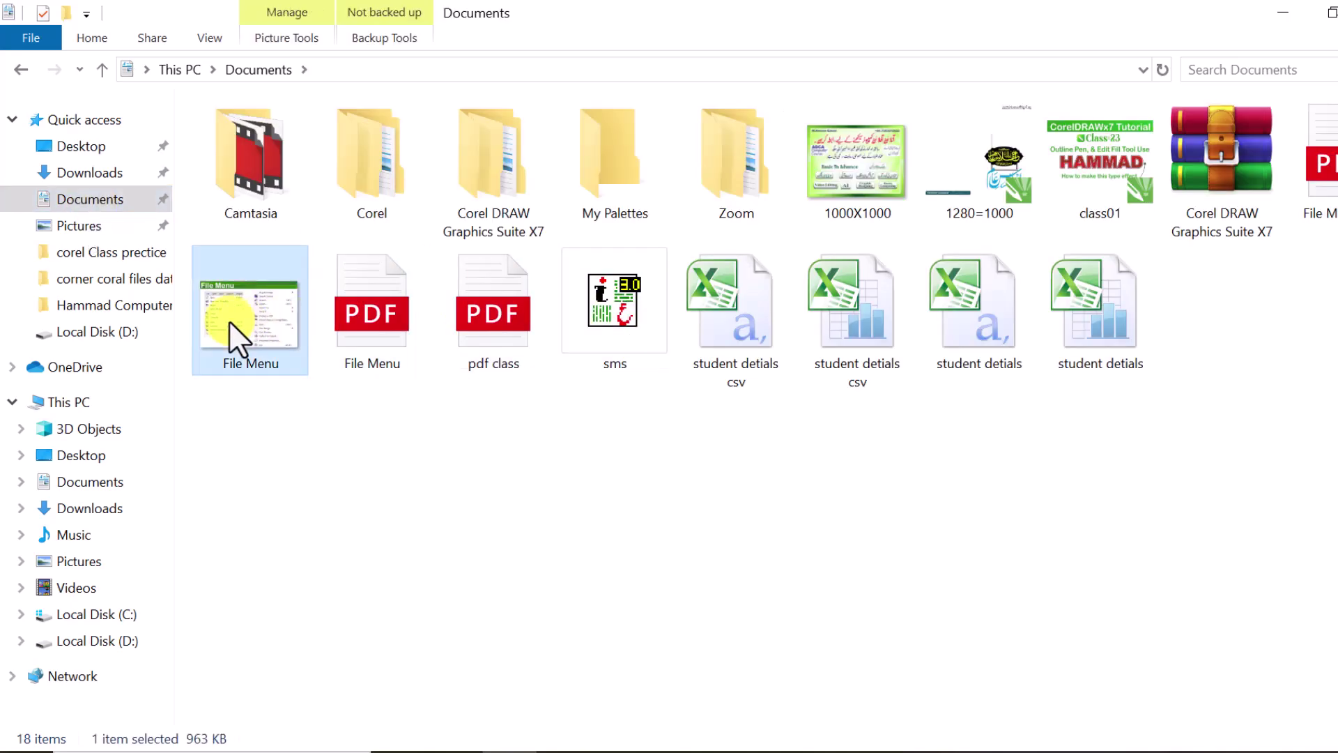
double_click(229, 320)
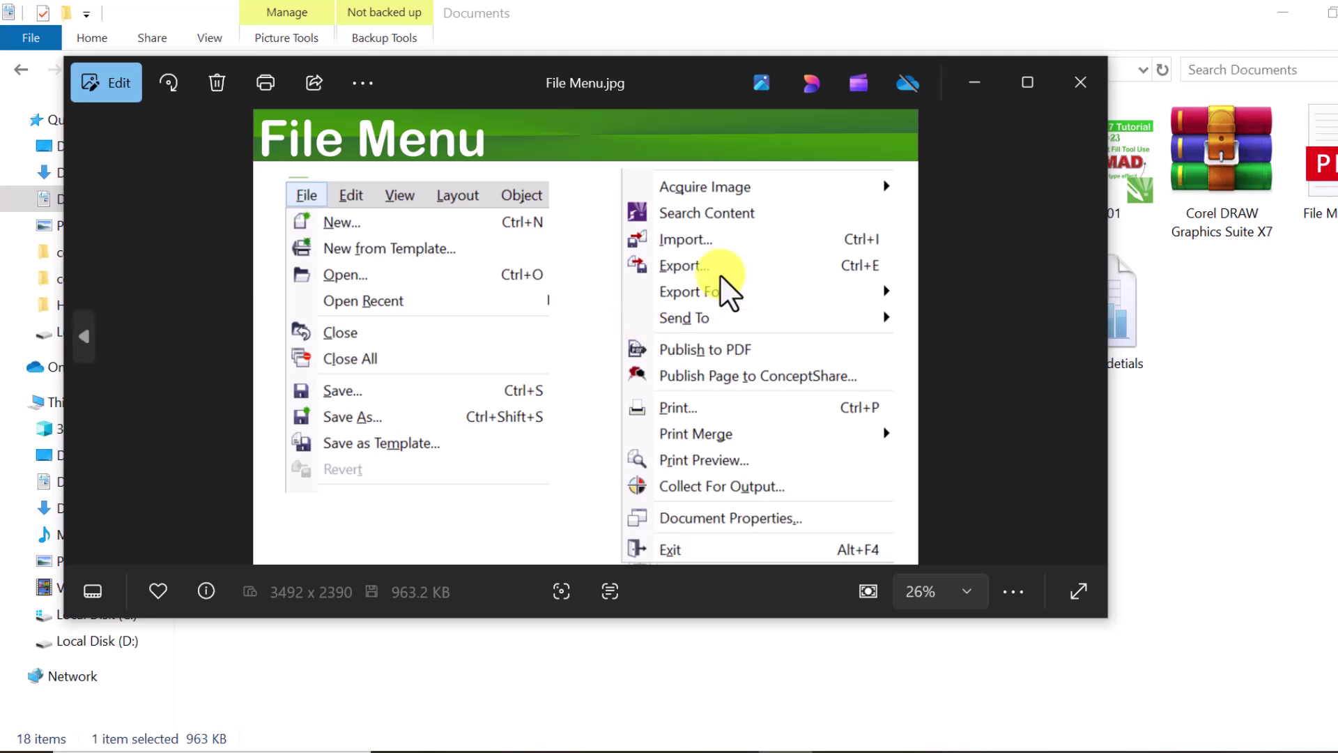
click(1079, 85)
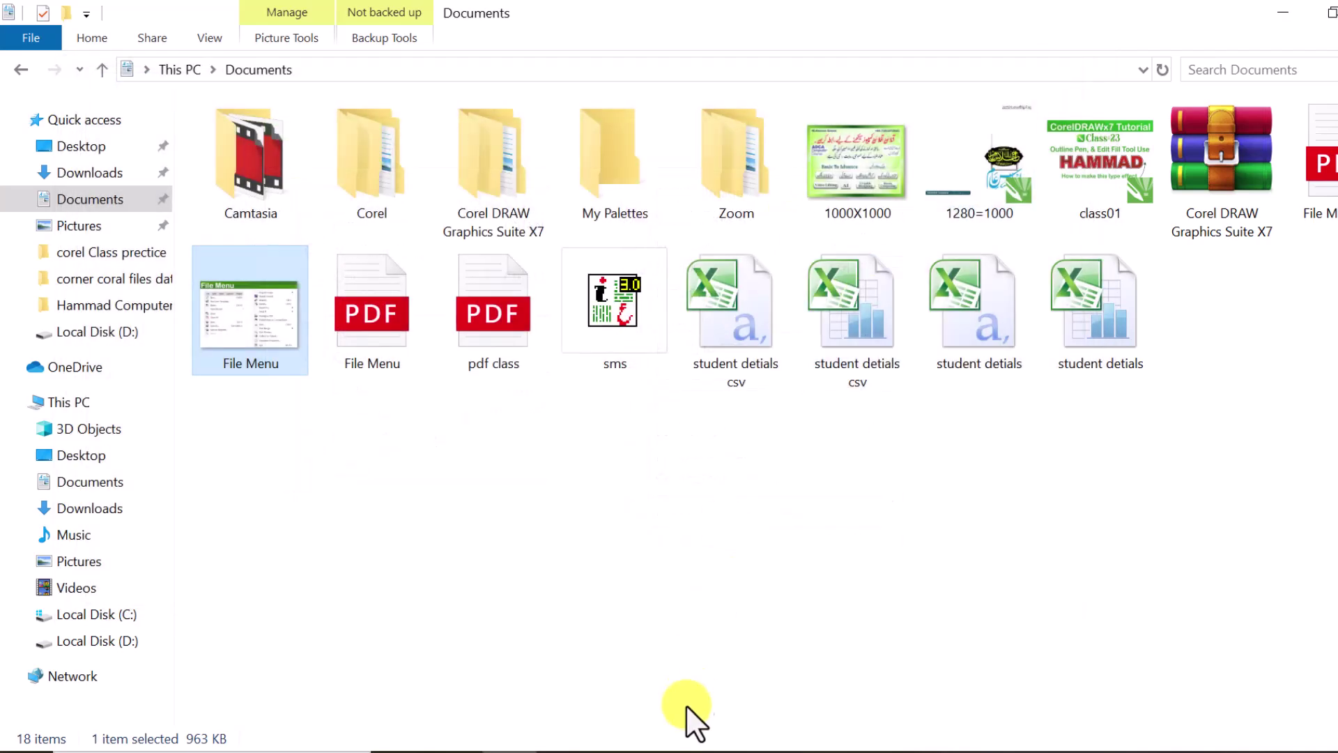
mouse_move(732, 750)
click(725, 716)
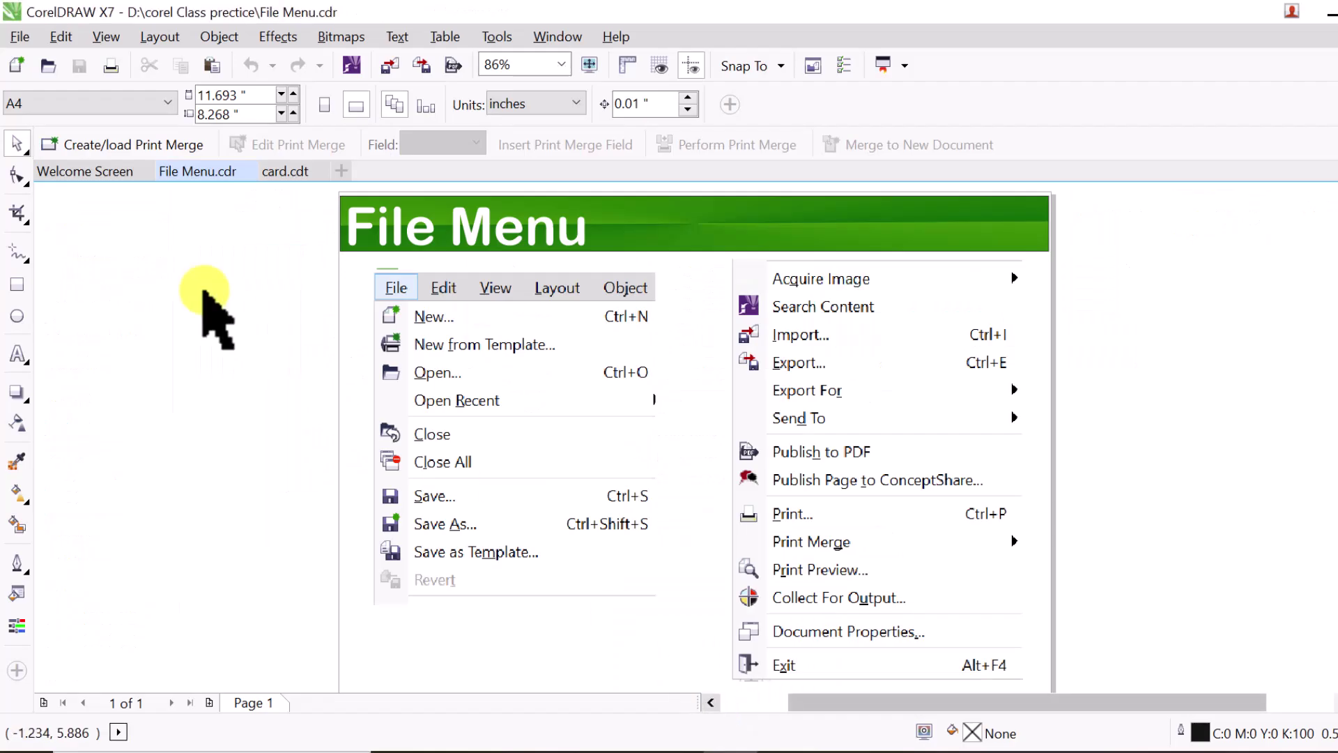
Step: Review the available export formats, choose PNG - Portable Network Graphics, preview the PNG export settings for File Menu, and cancel the export
click(19, 37)
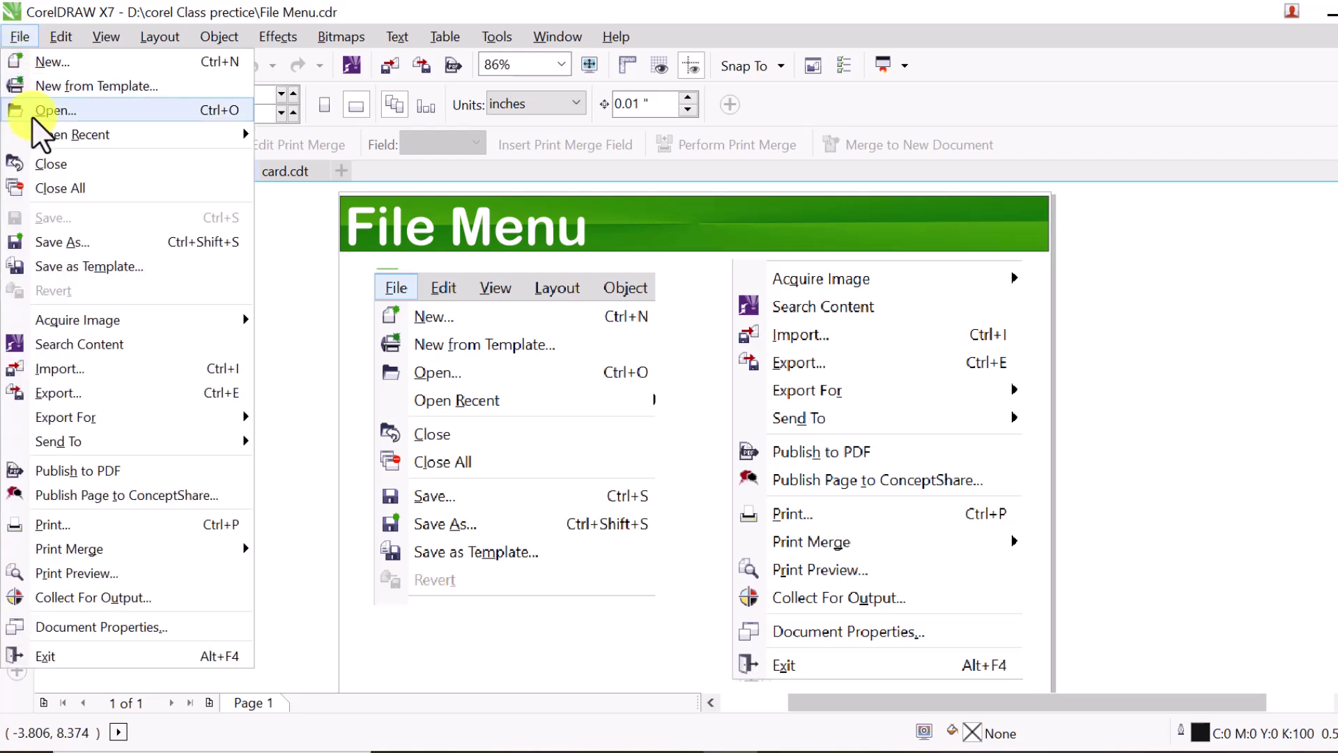
mouse_move(171, 417)
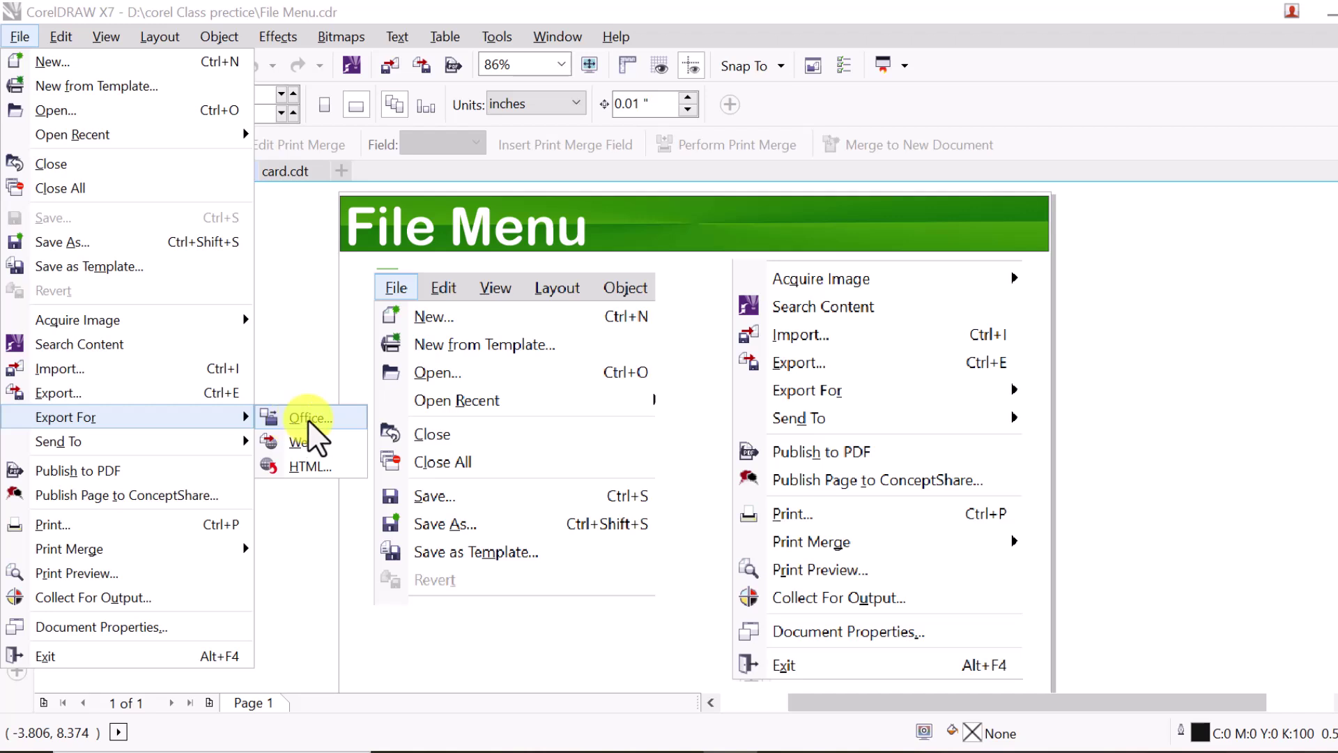
click(194, 399)
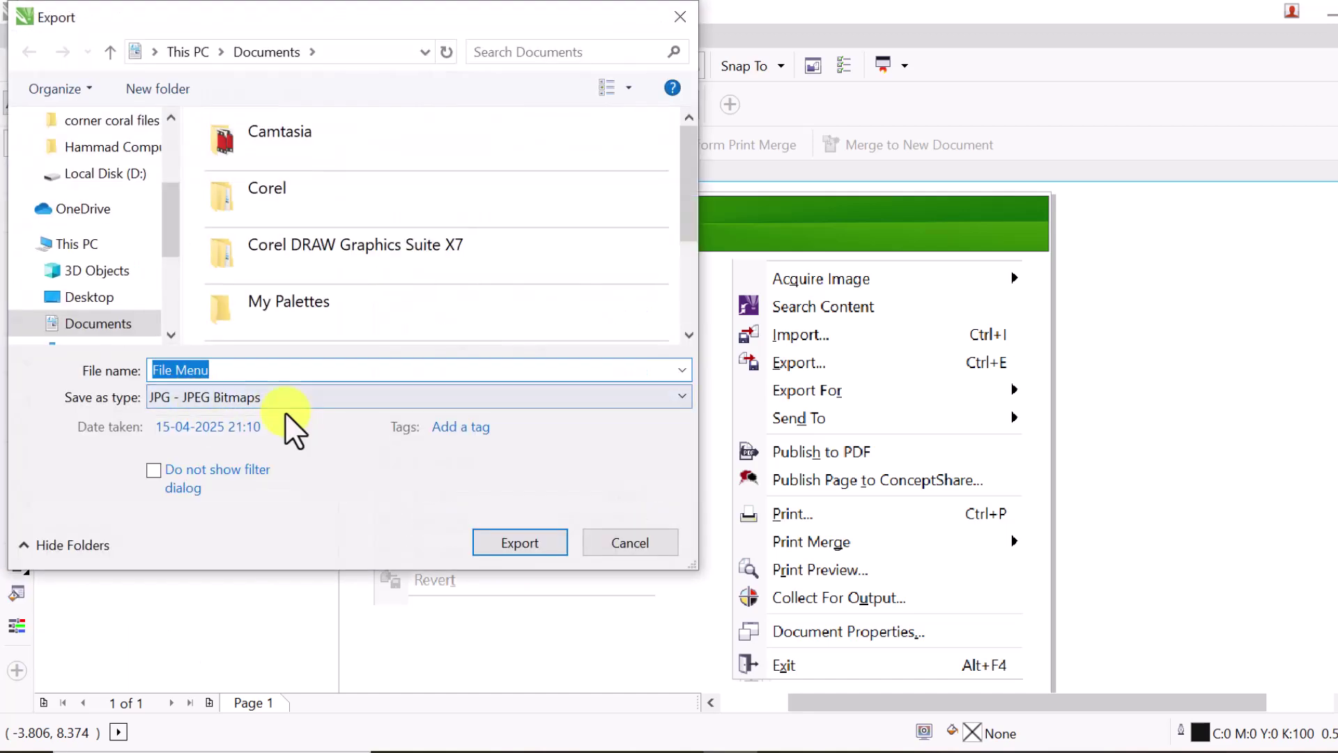
click(267, 399)
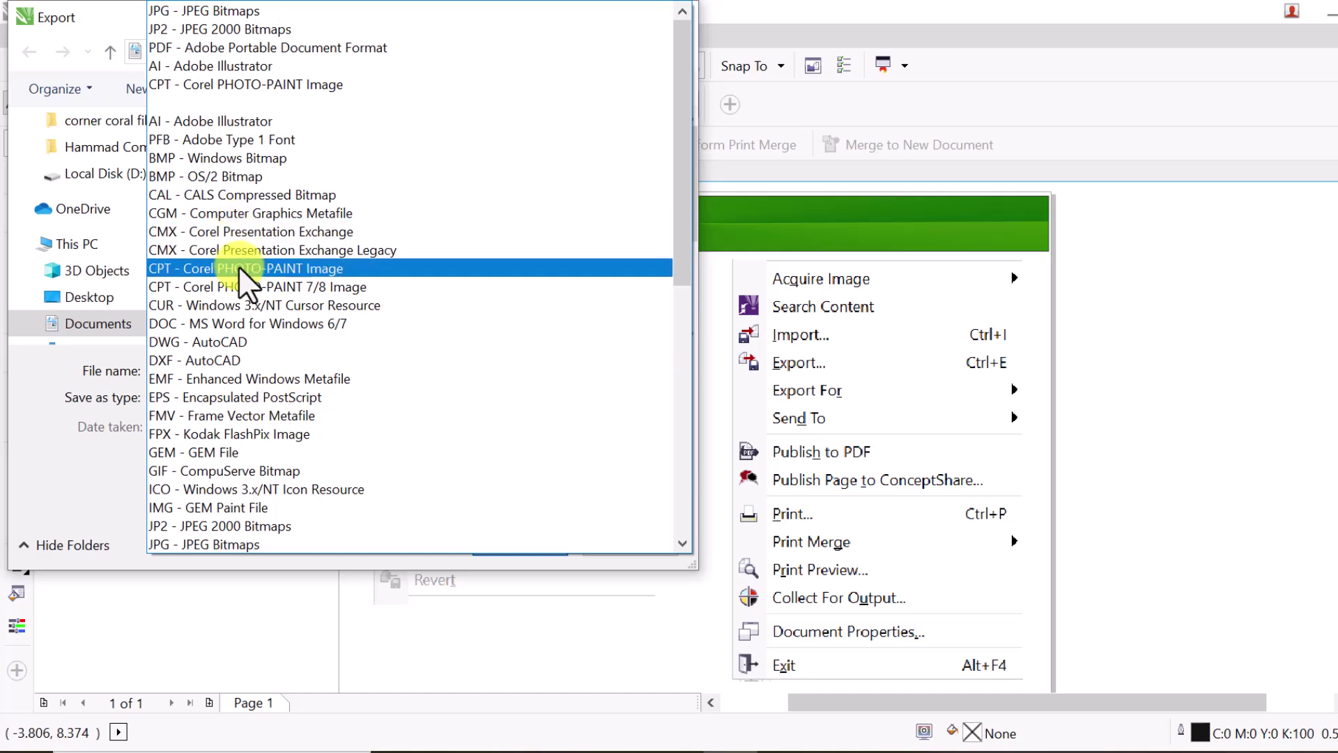
scroll(271, 496, down, 9)
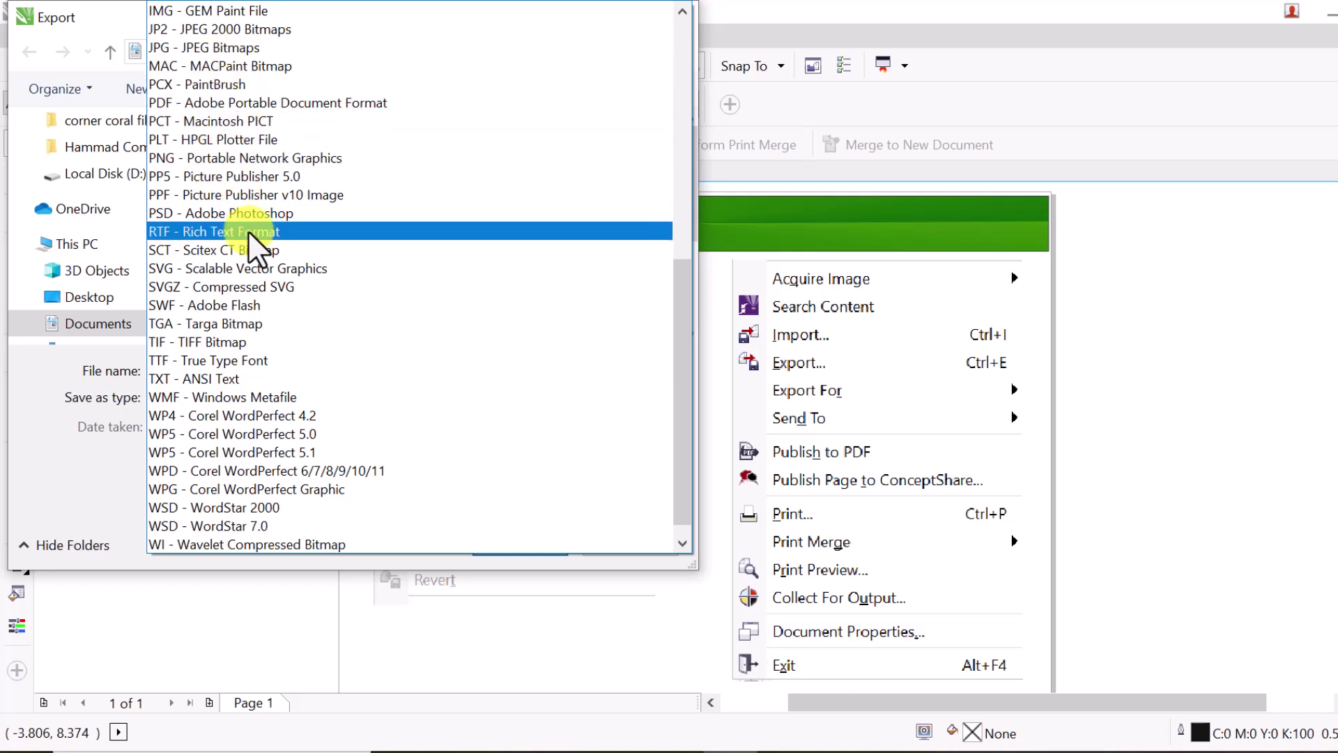
scroll(258, 369, down, 1)
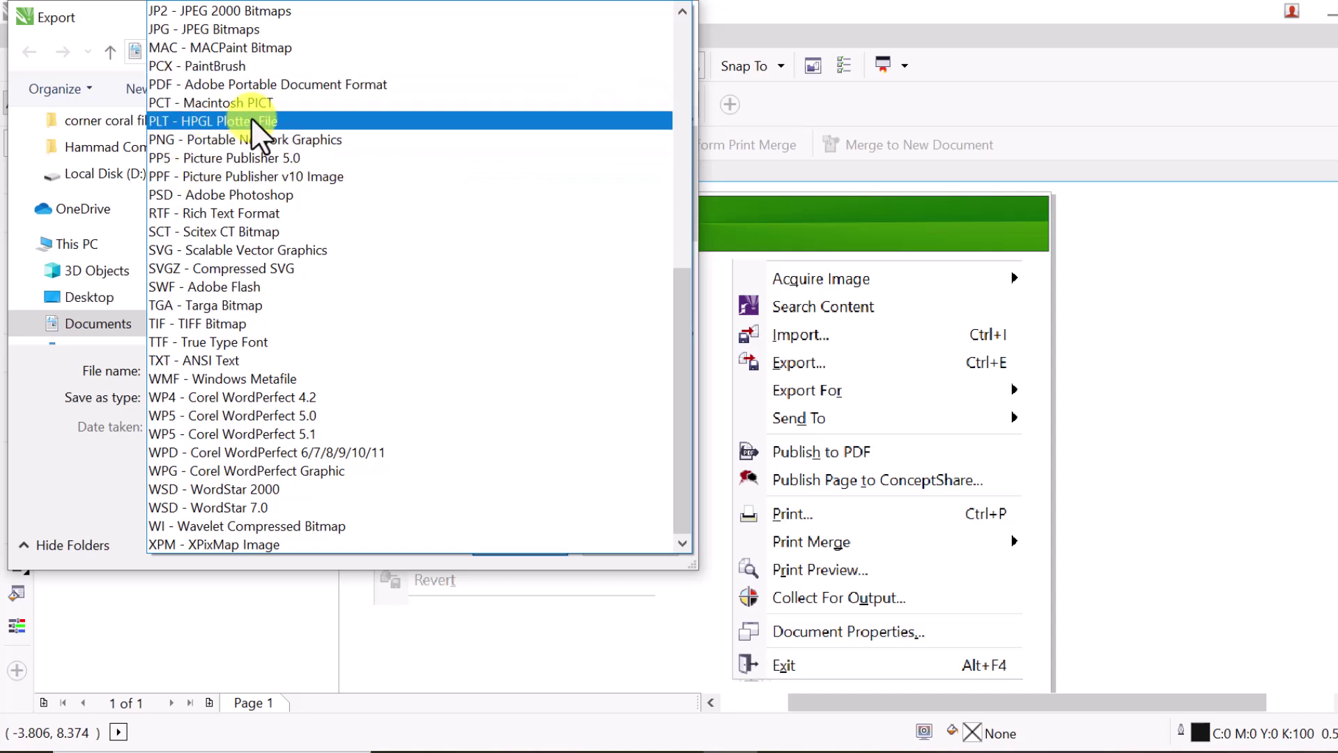
click(236, 140)
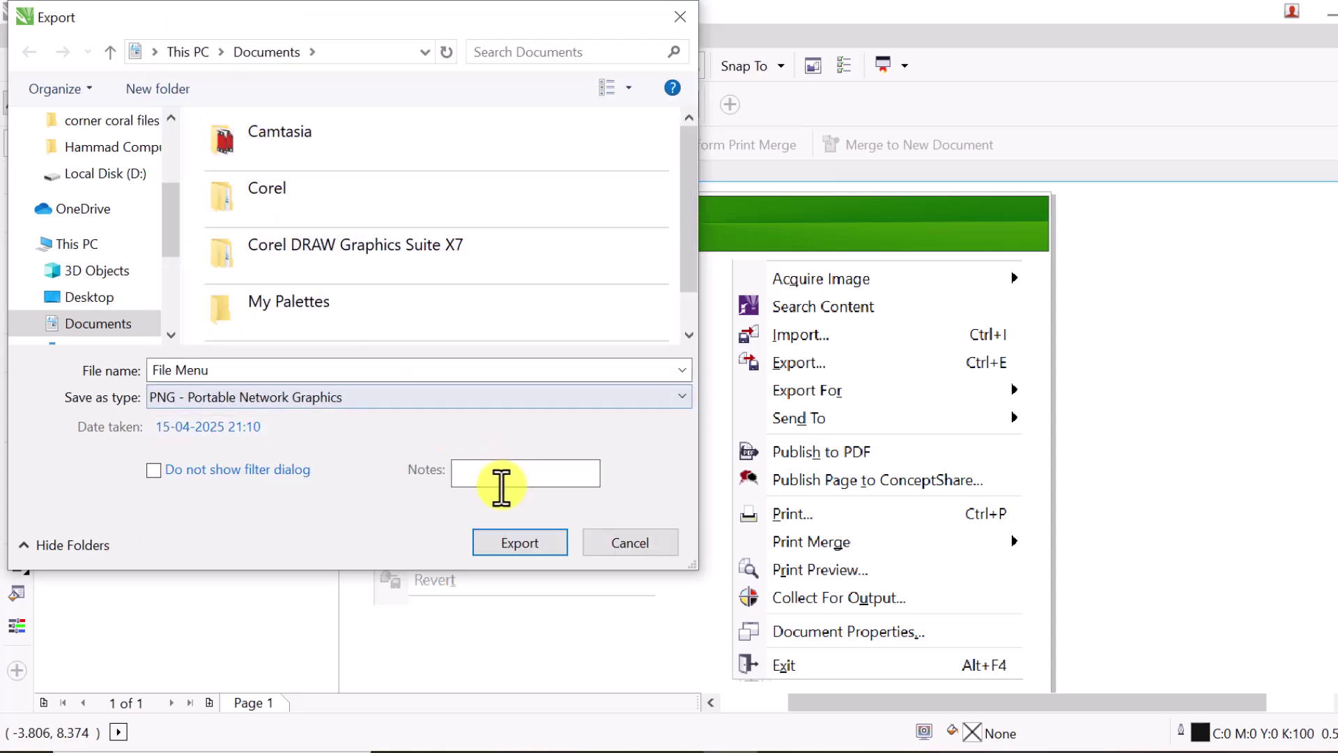
click(537, 543)
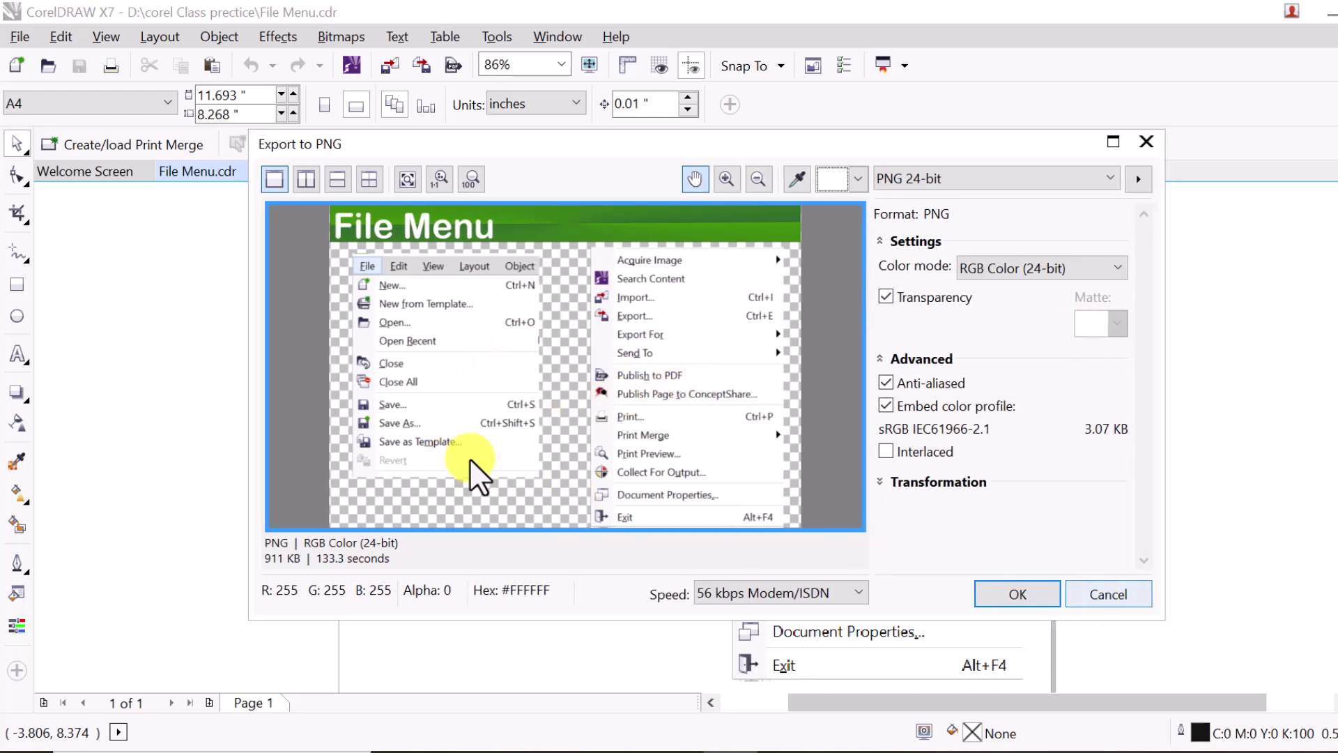
click(1091, 595)
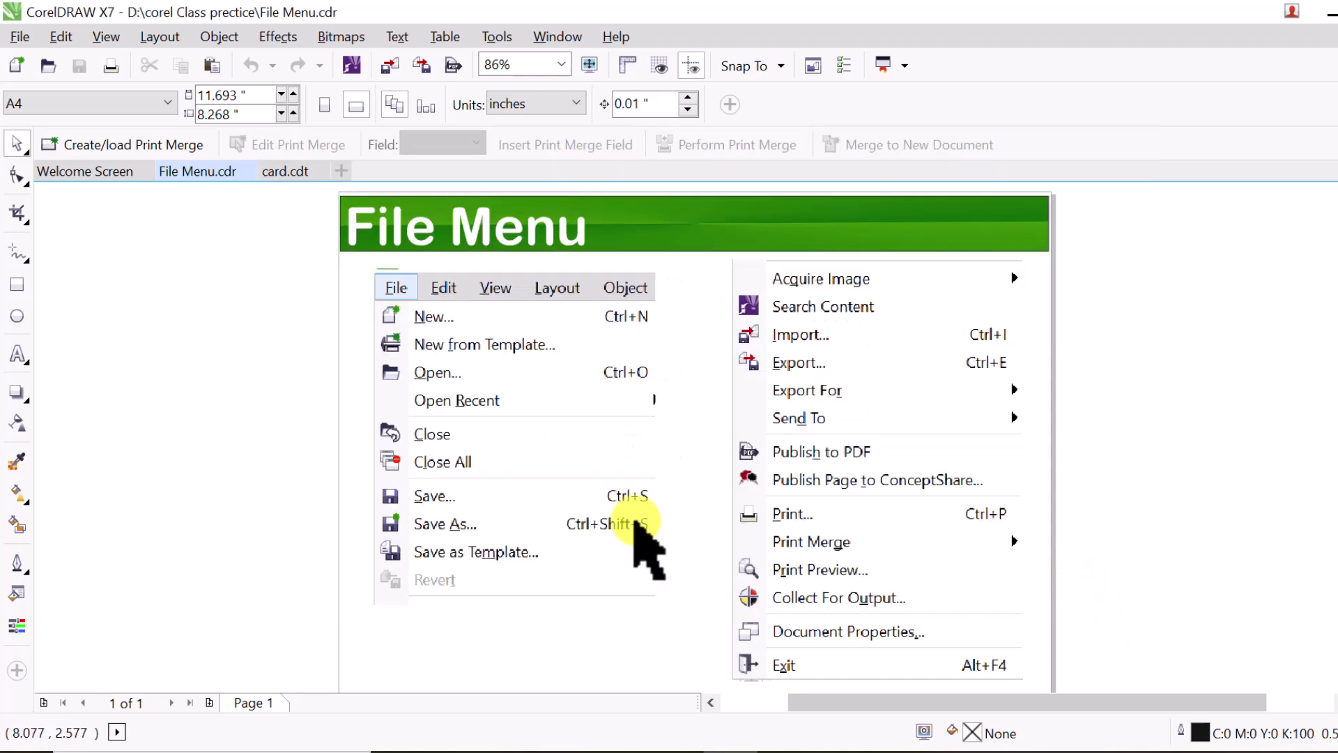
Step: Examine the Export For Office settings and preview for the File Menu drawing, and cancel without exporting
click(21, 37)
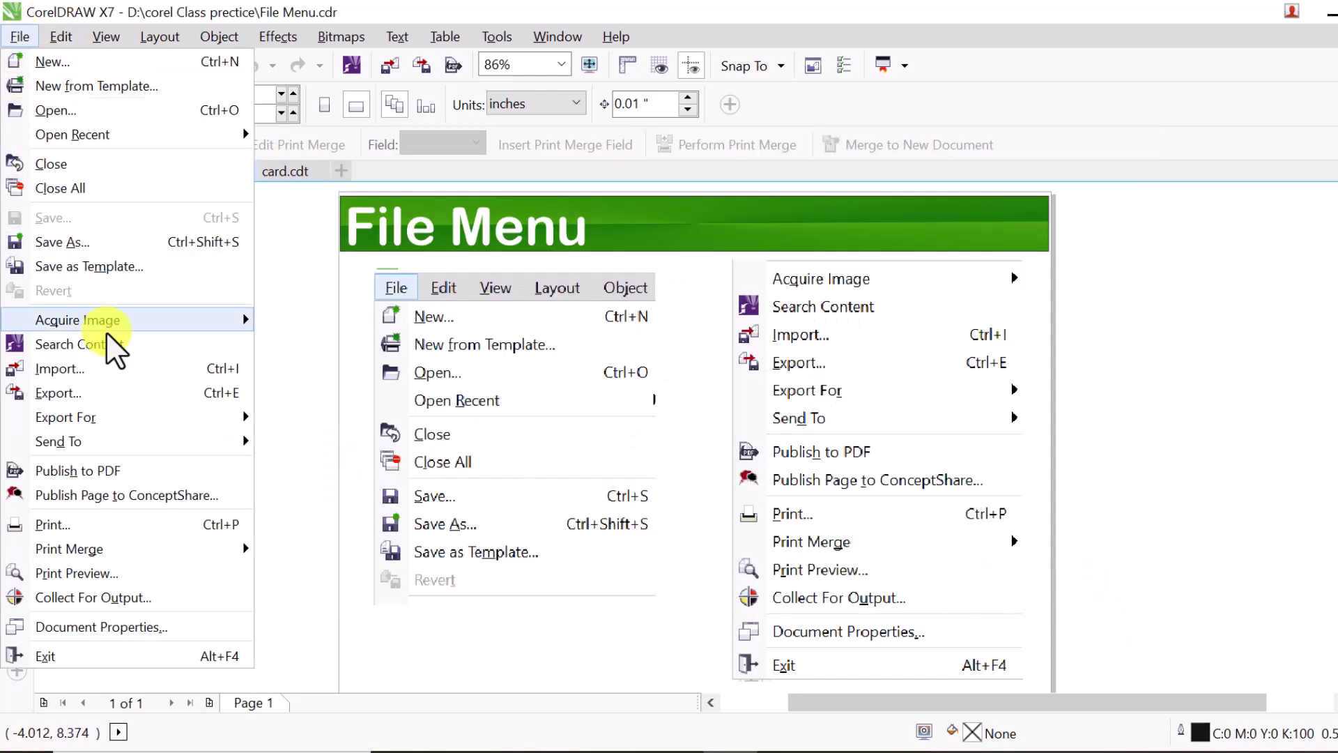
mouse_move(180, 418)
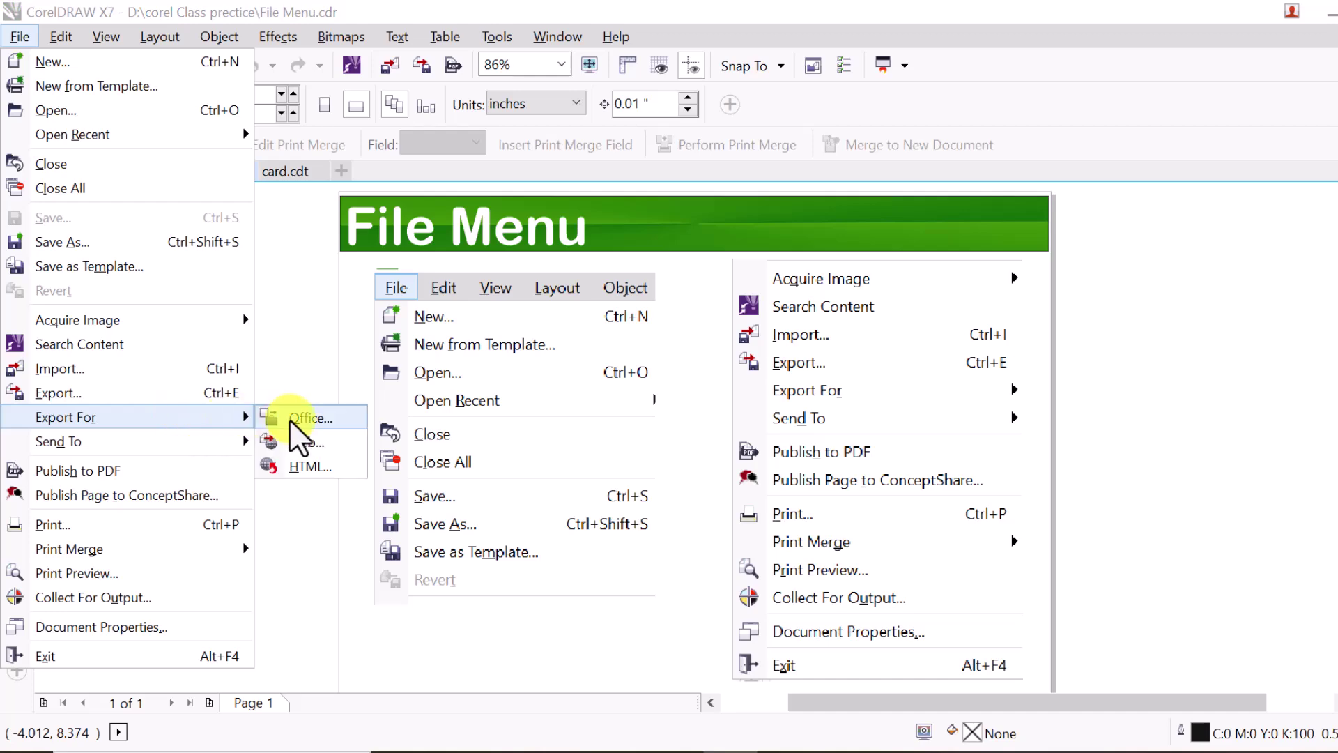
click(290, 420)
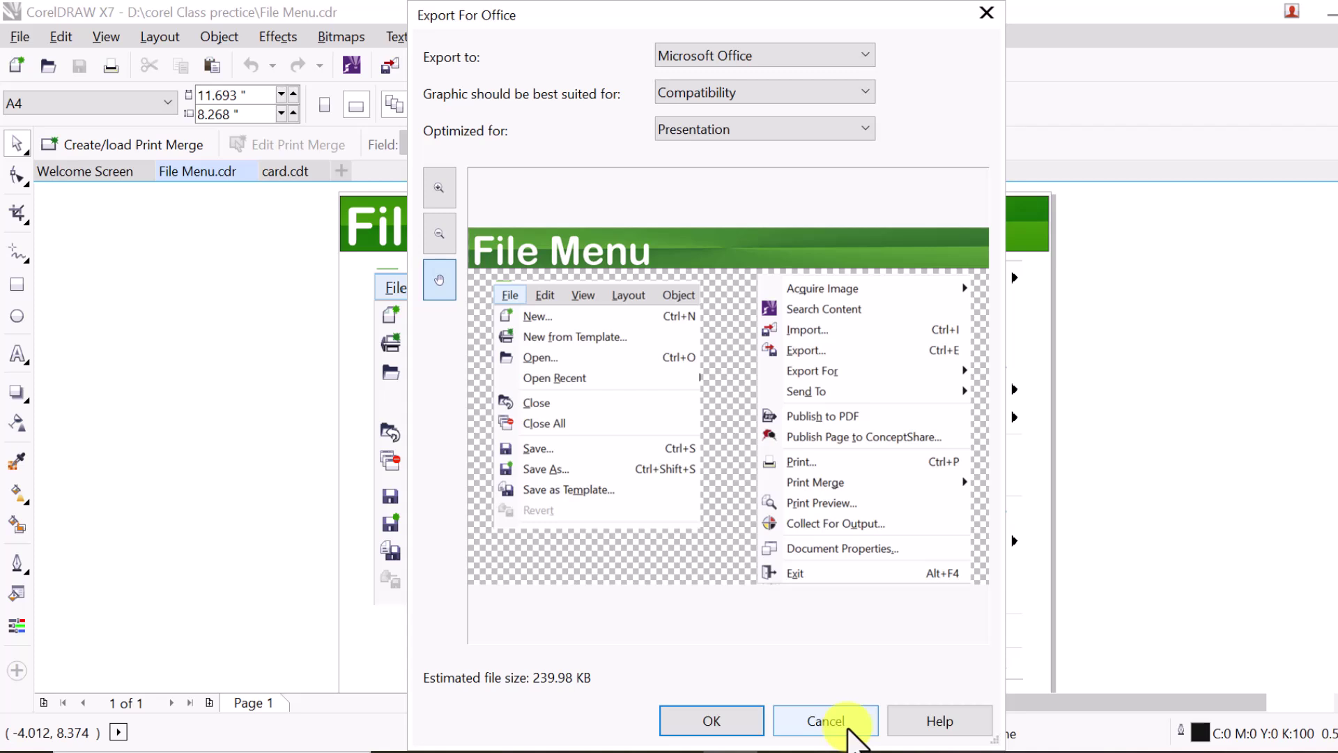
click(845, 724)
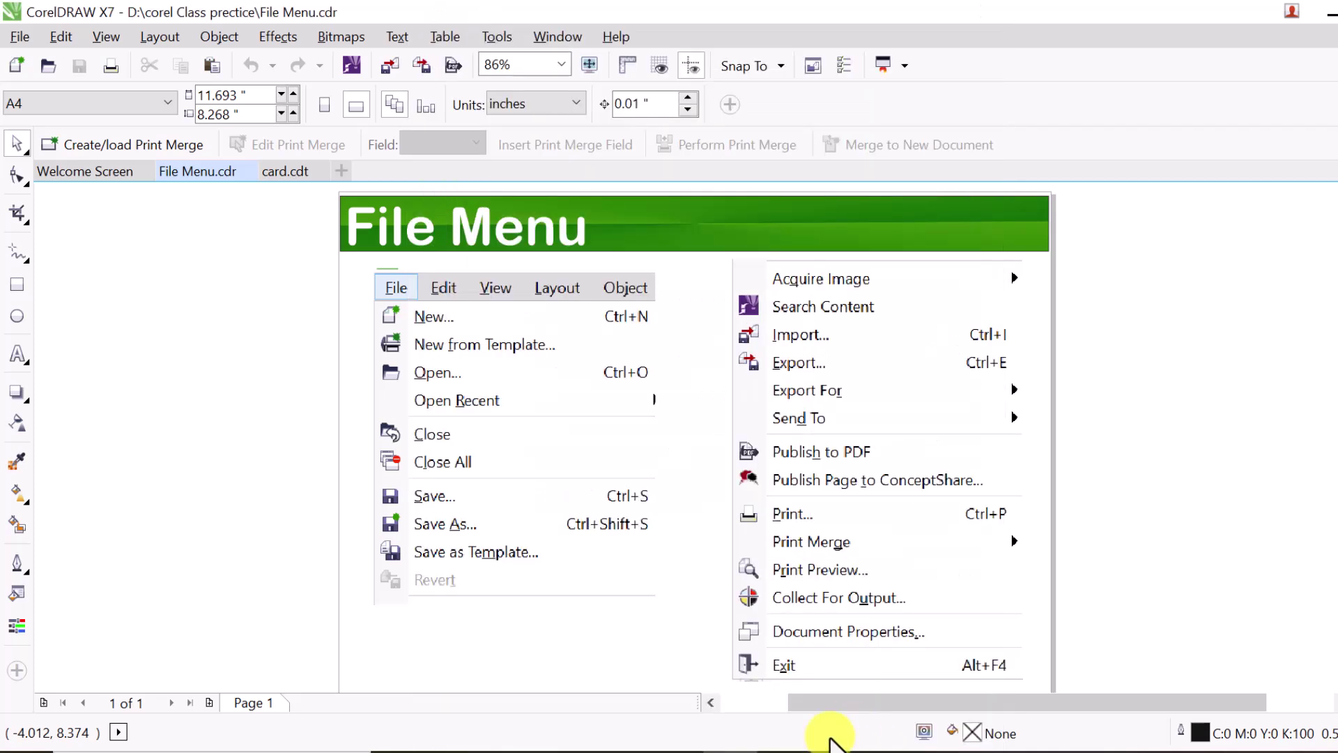
Step: Look through the Export For and Send To options, view the Publish To PDF dialog and cancel it
click(30, 39)
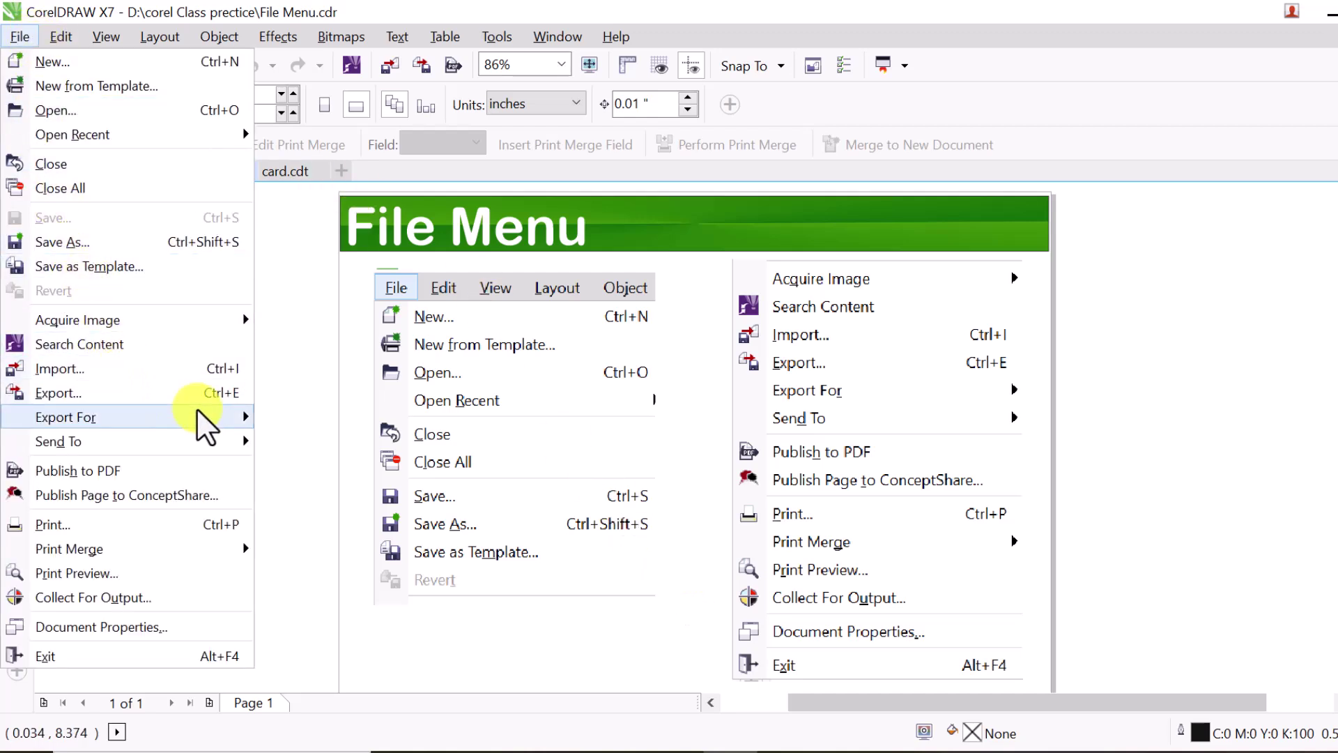
mouse_move(204, 416)
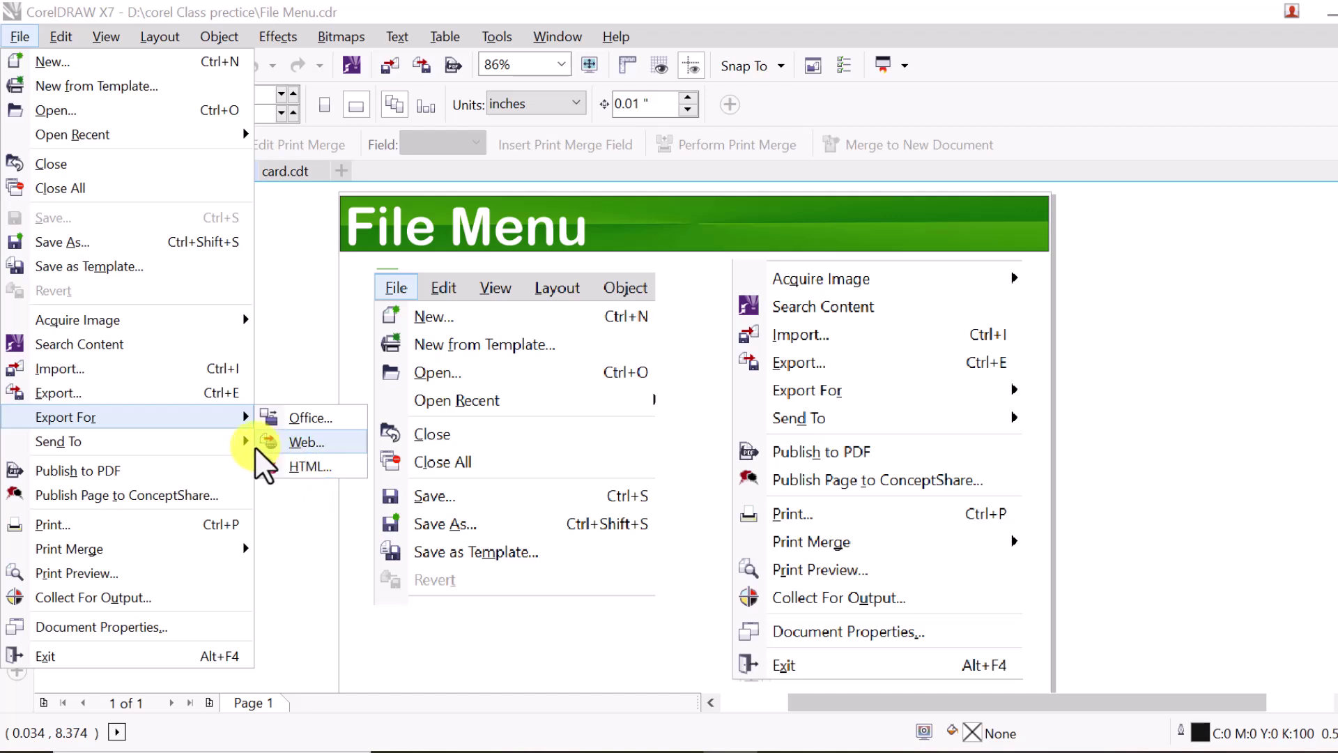
mouse_move(237, 449)
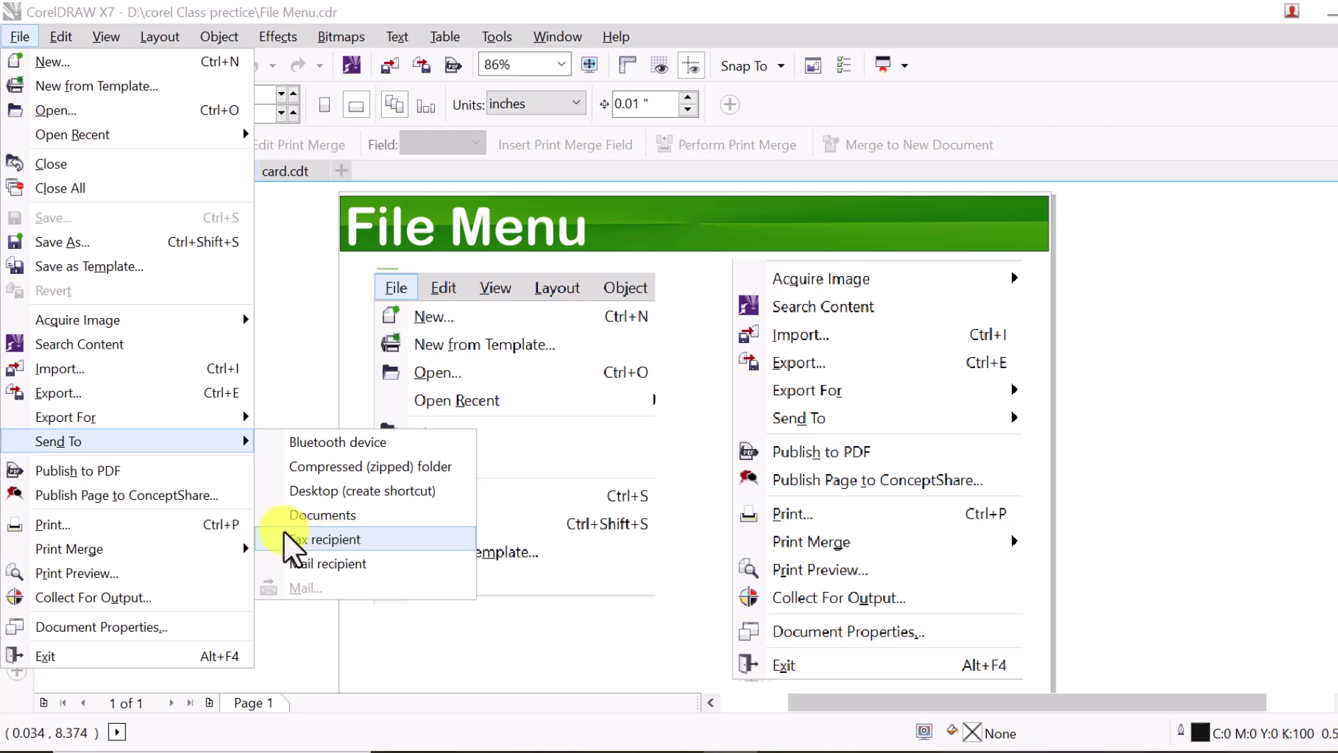
click(106, 469)
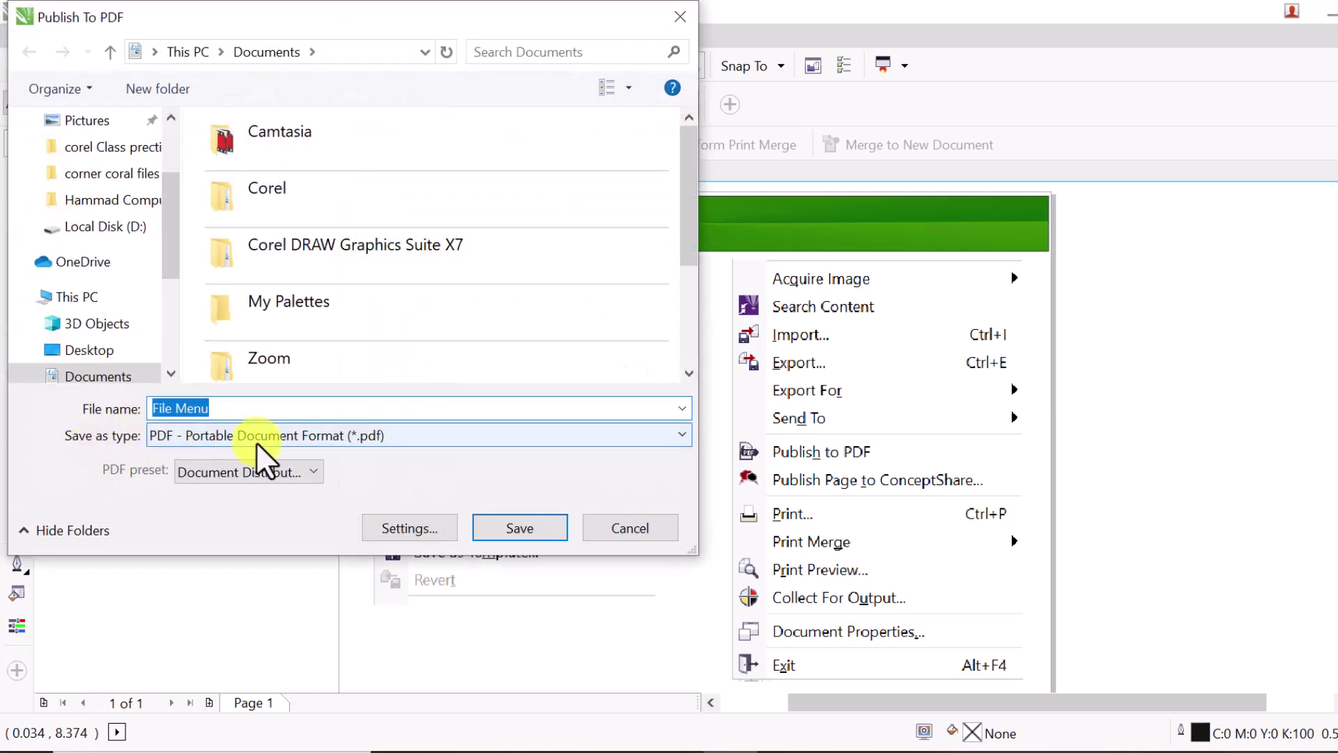
click(630, 533)
Step: Publish the drawing to PDF as File Menu in Documents, replacing the existing file, and switch to File Explorer to open it
click(18, 37)
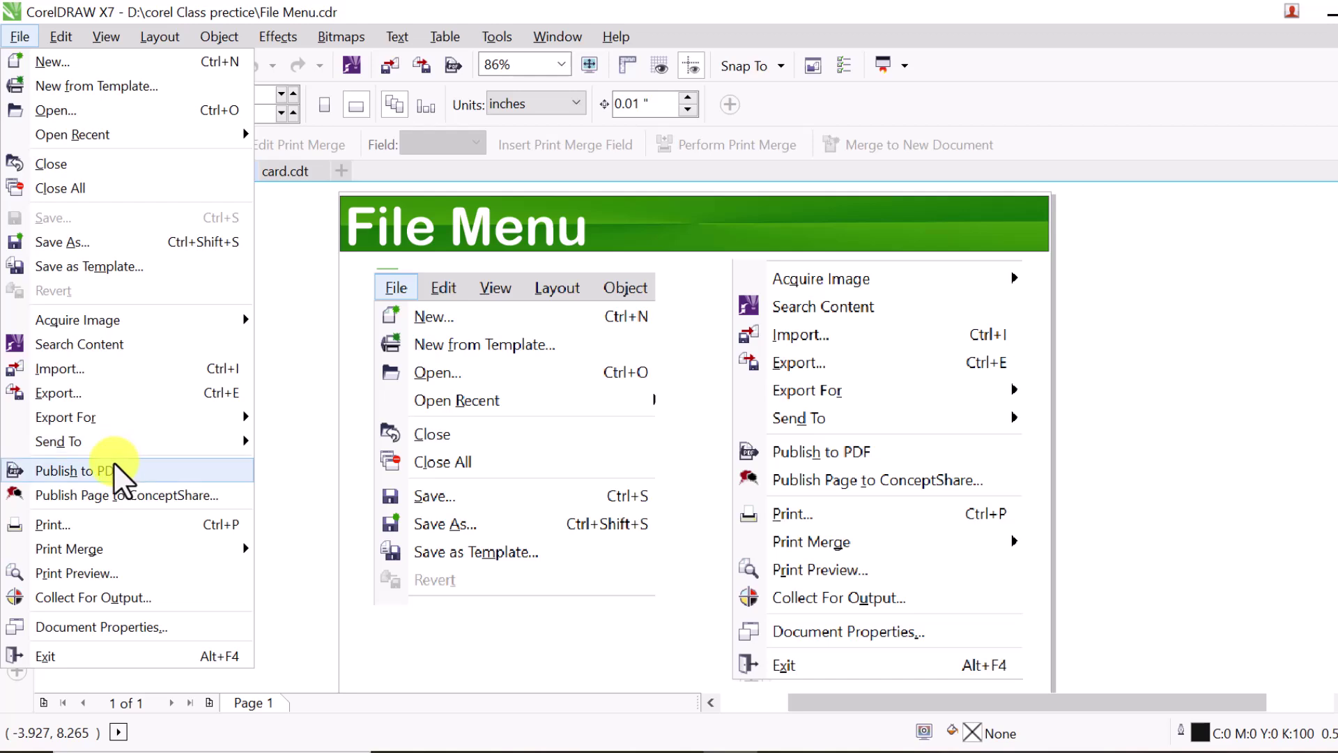
click(132, 472)
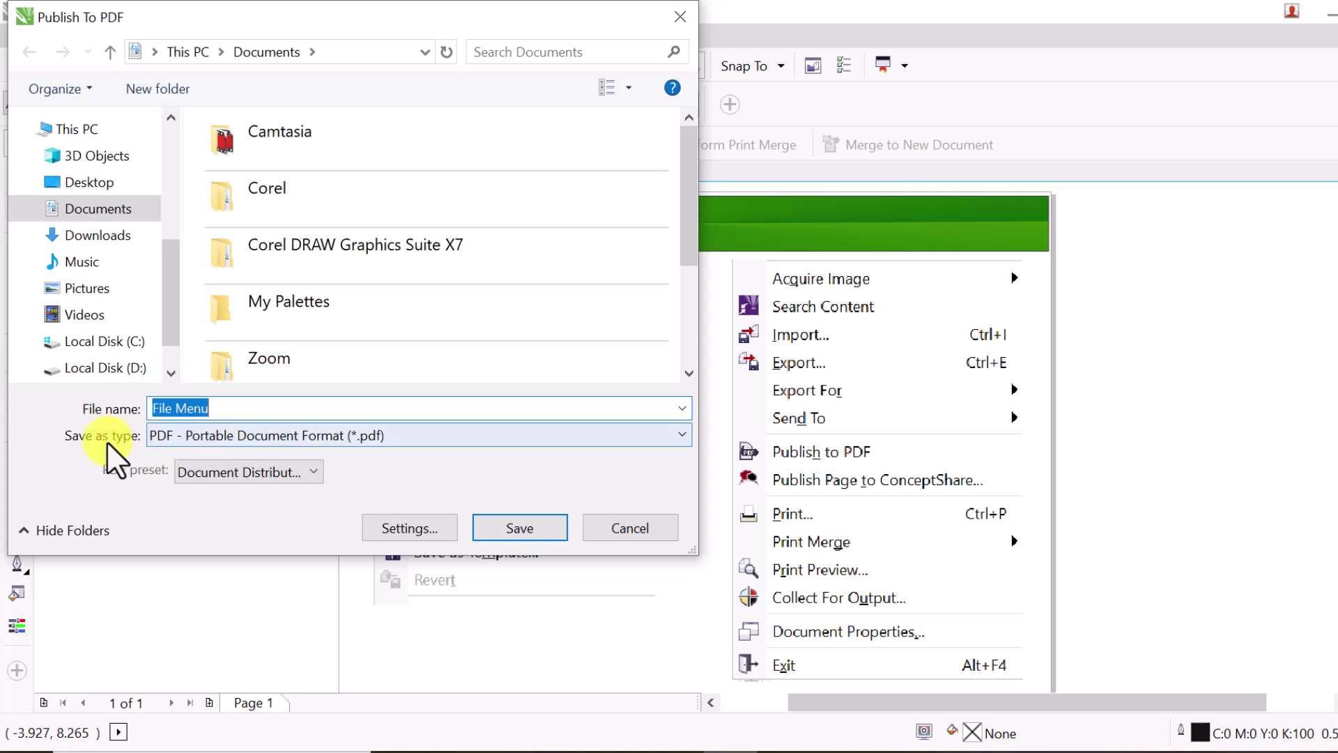
click(336, 443)
click(336, 443)
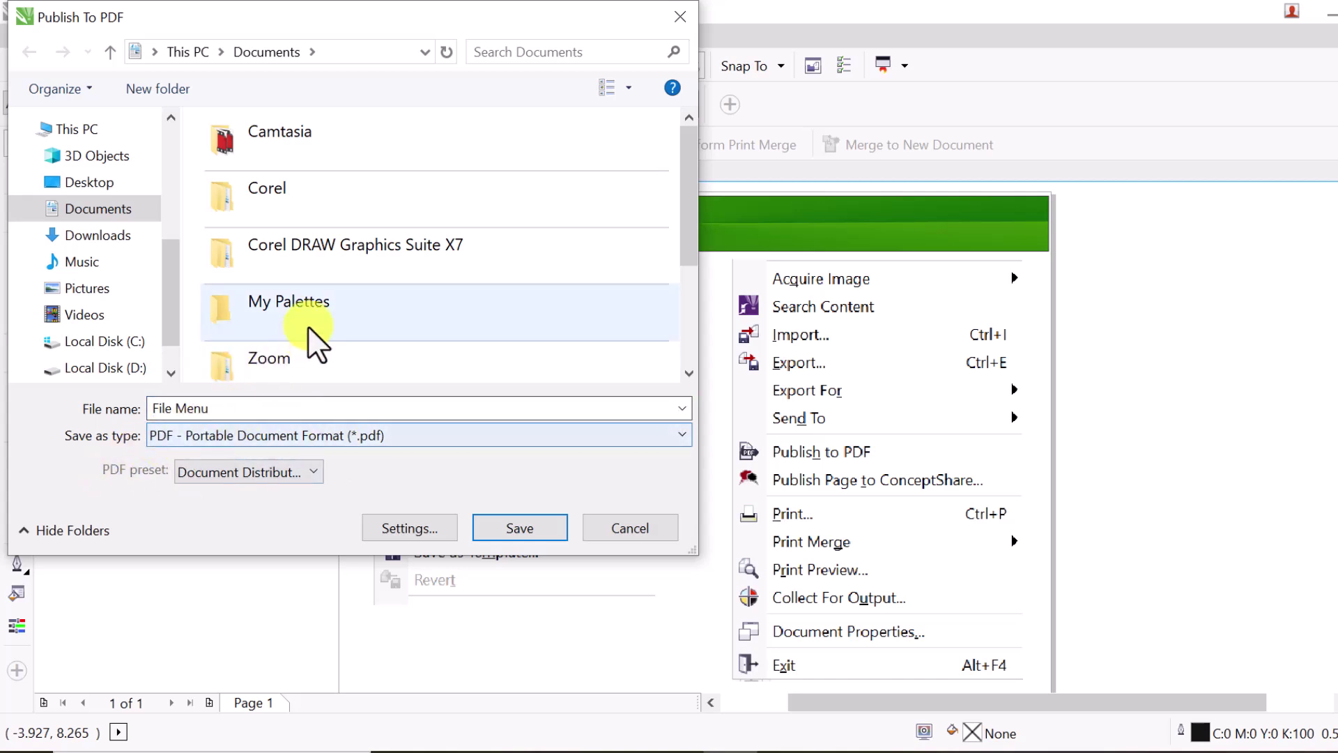
scroll(302, 332, down, 3)
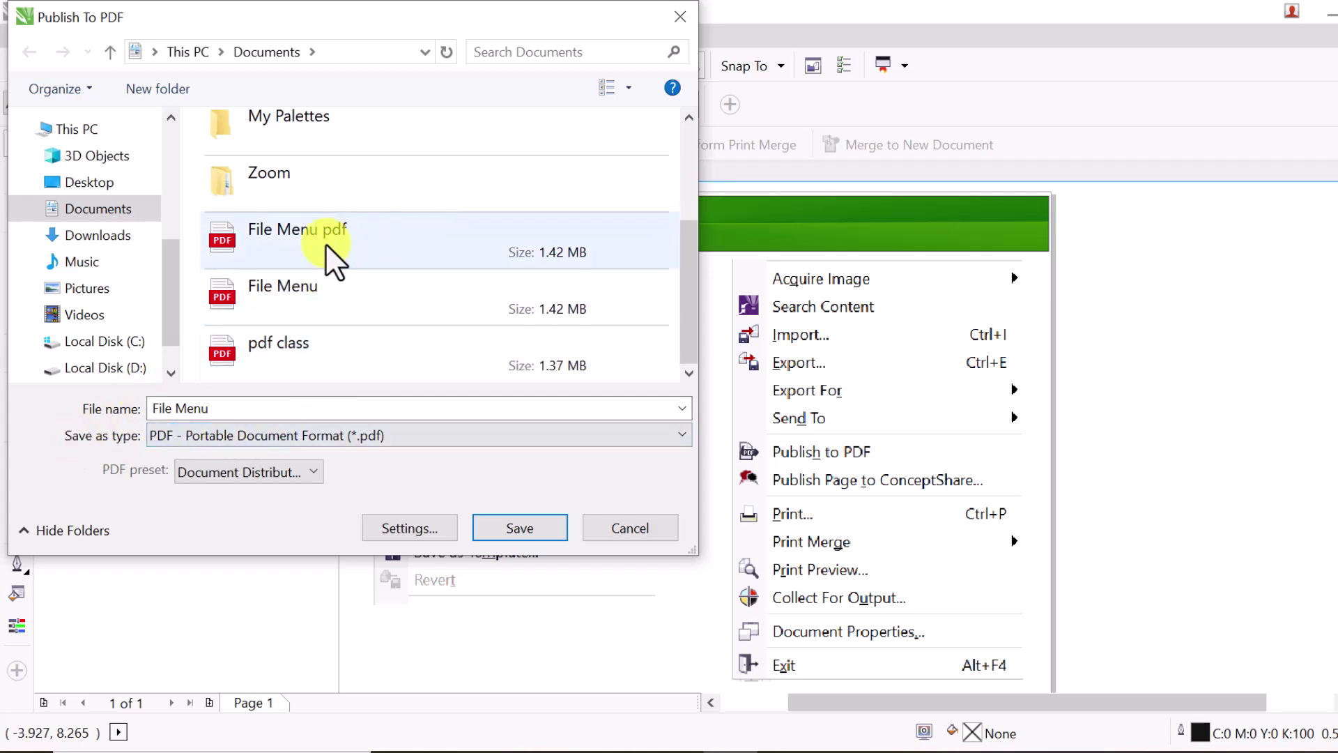
click(124, 237)
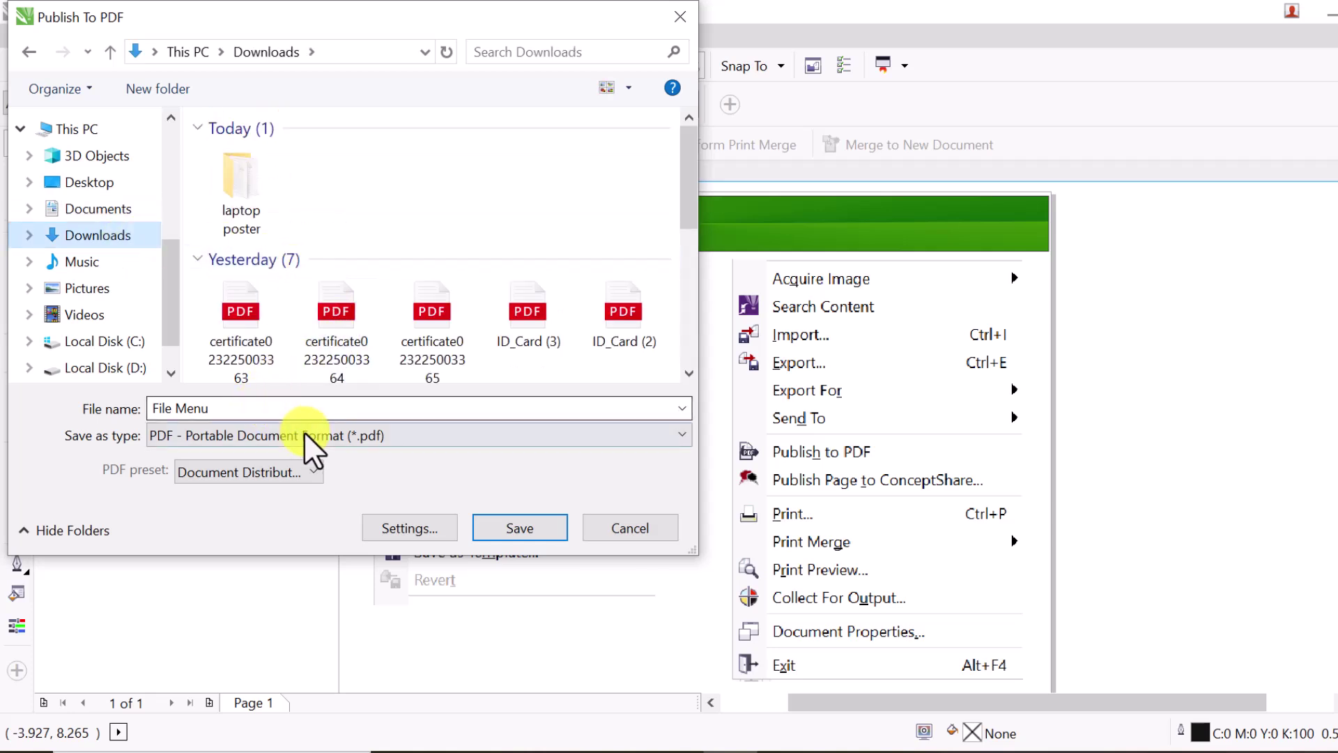
click(97, 213)
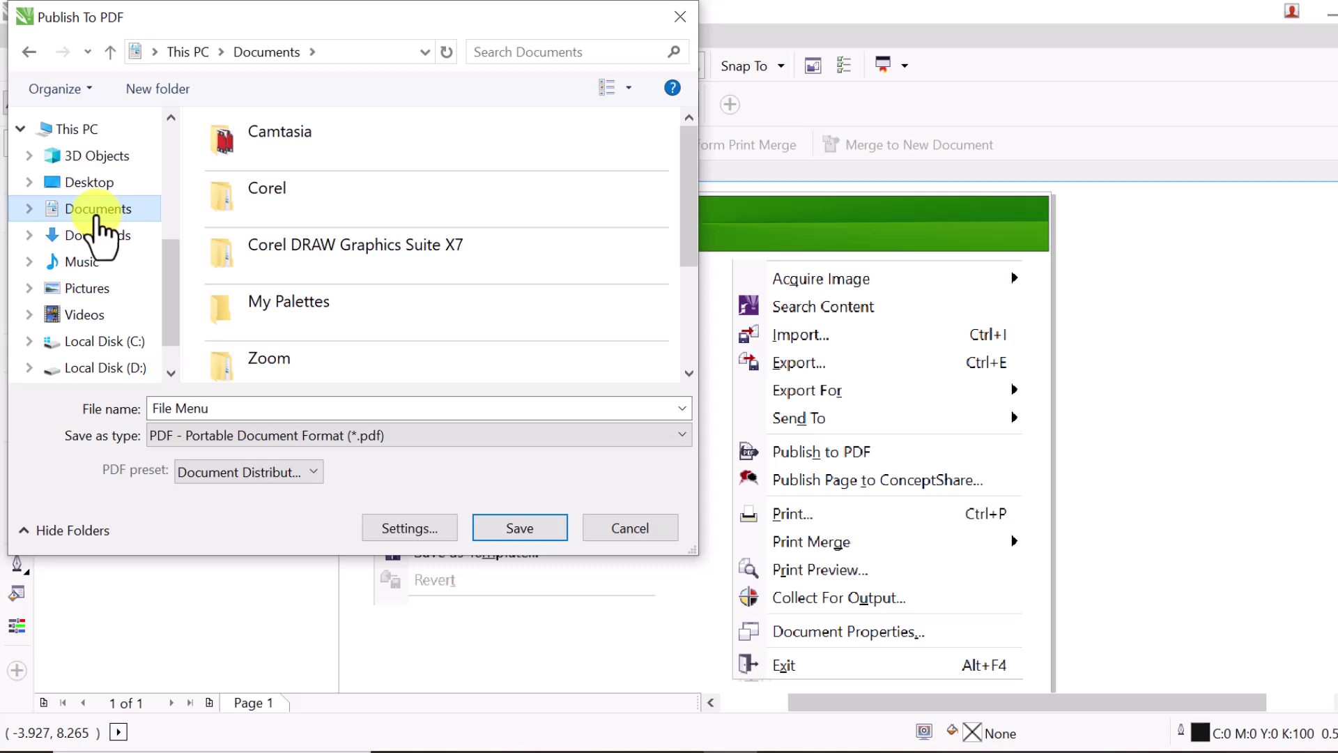
click(509, 529)
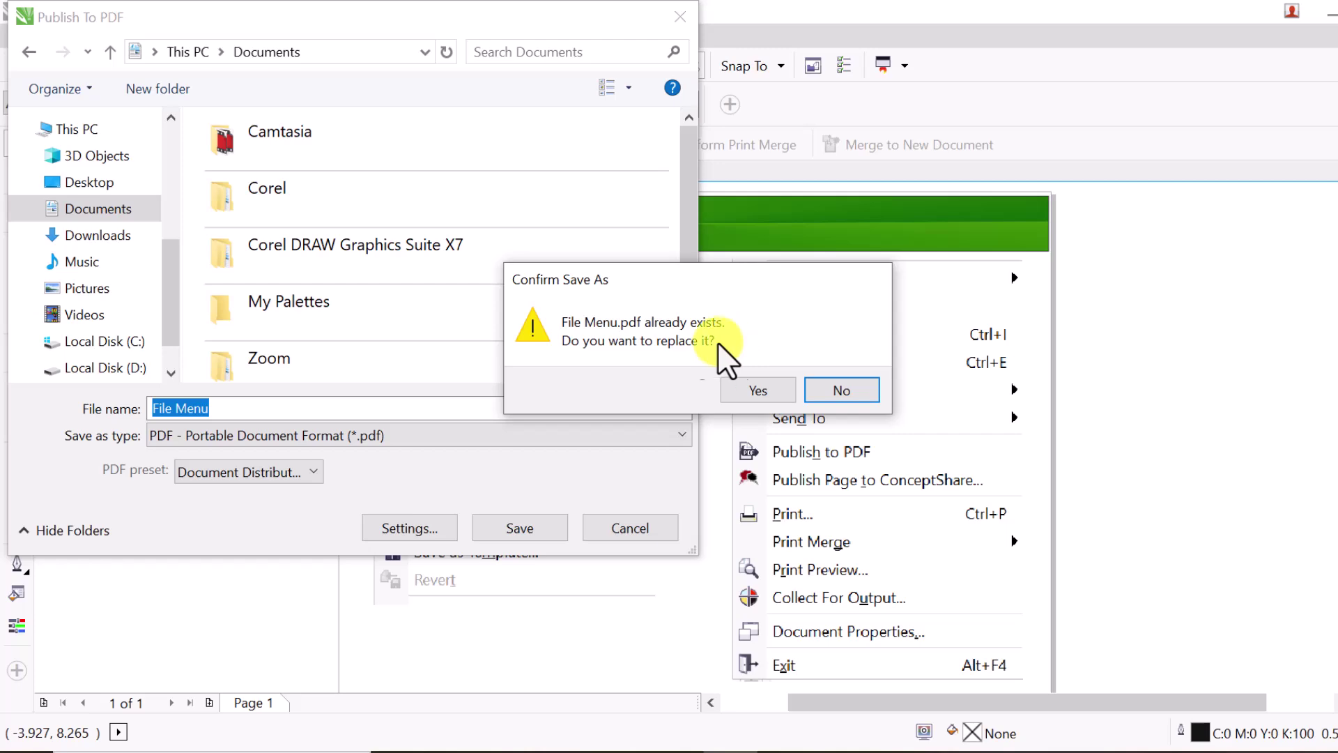
click(757, 388)
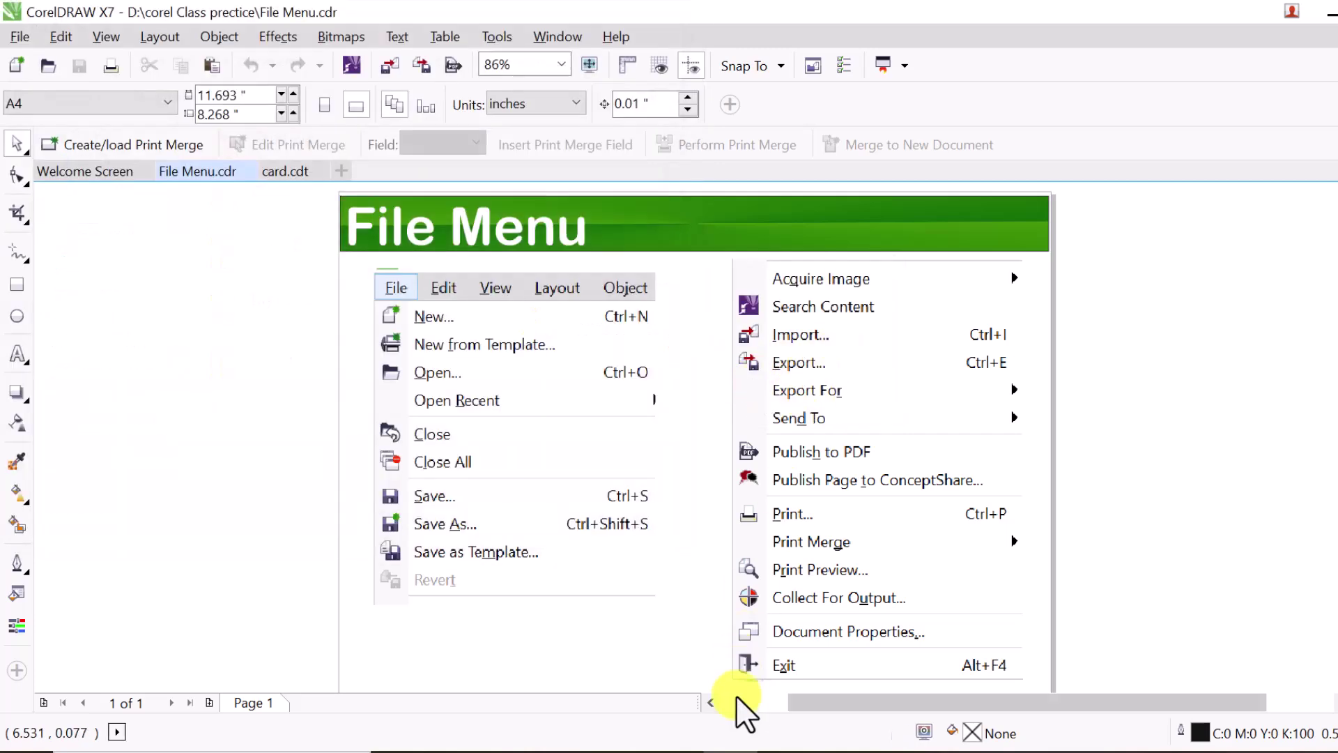
click(525, 736)
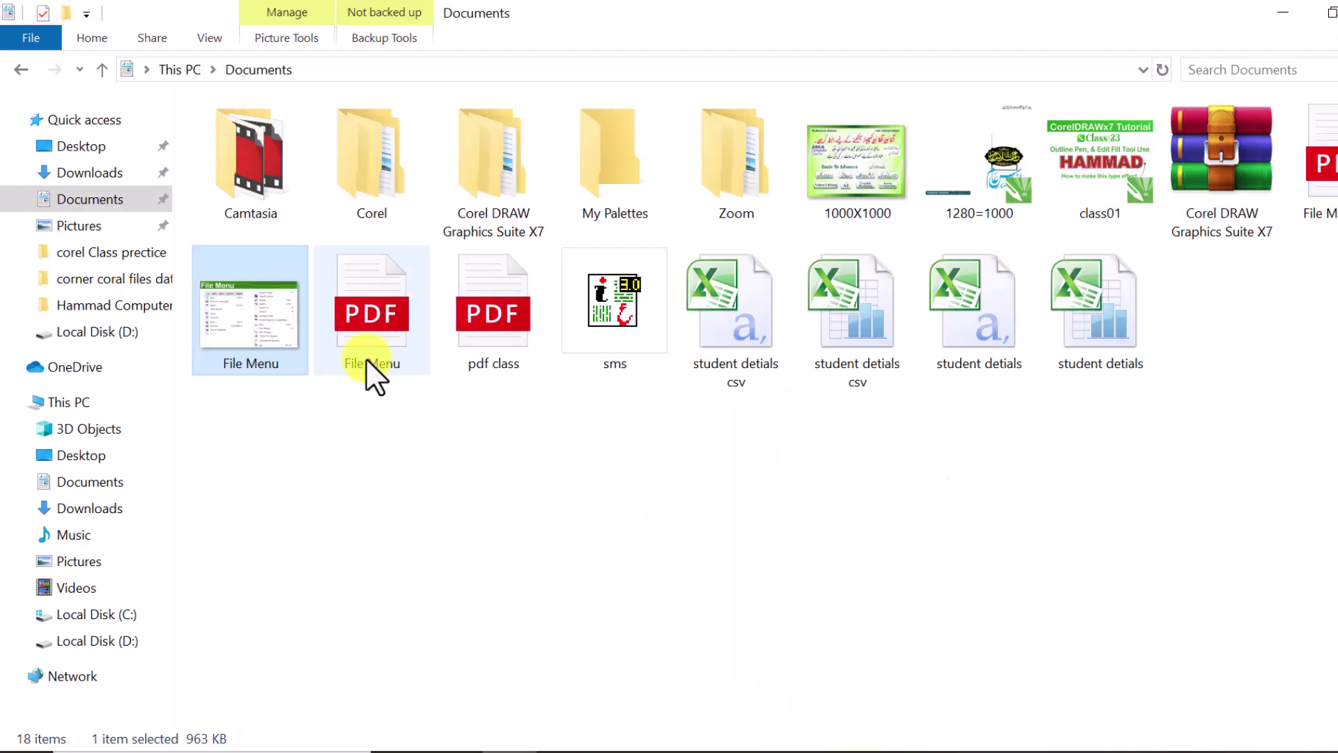
double_click(392, 329)
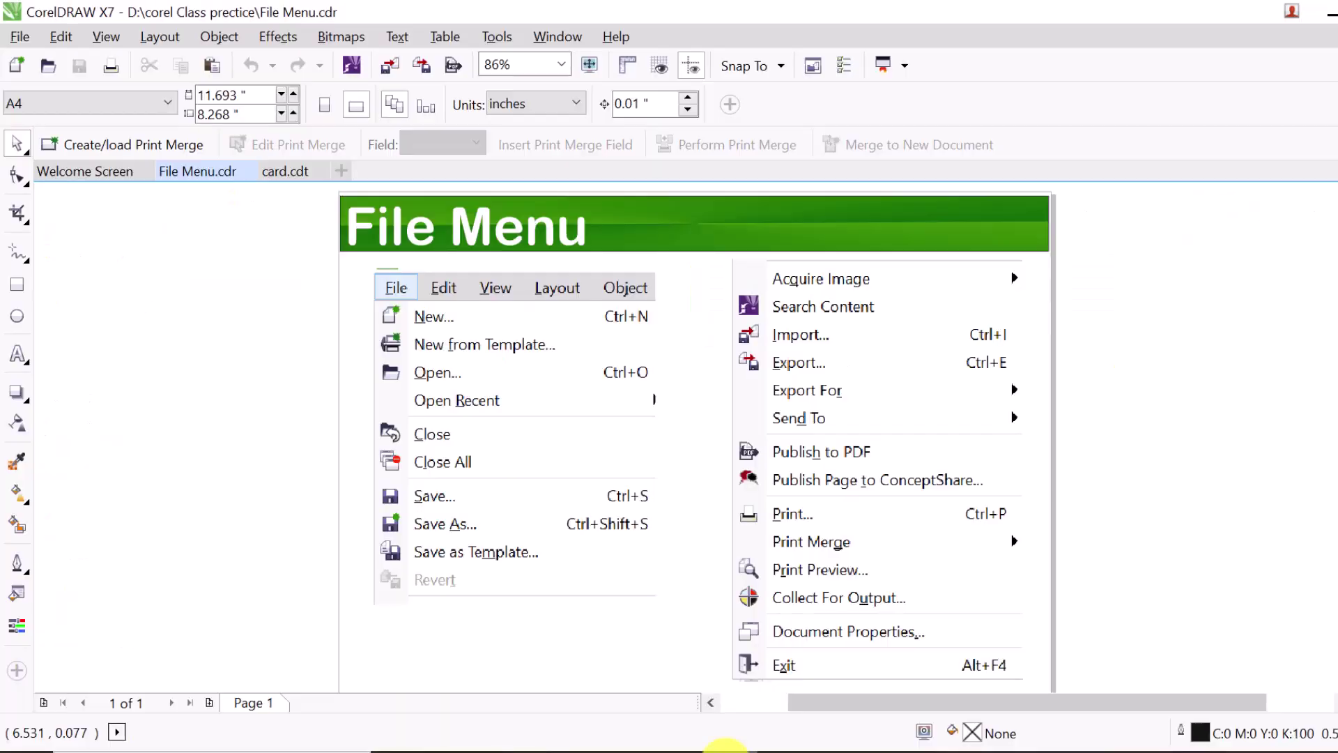
Step: Publish the drawing to PDF again over the File Menu PDF in Documents, and open the new file from File Explorer
click(20, 35)
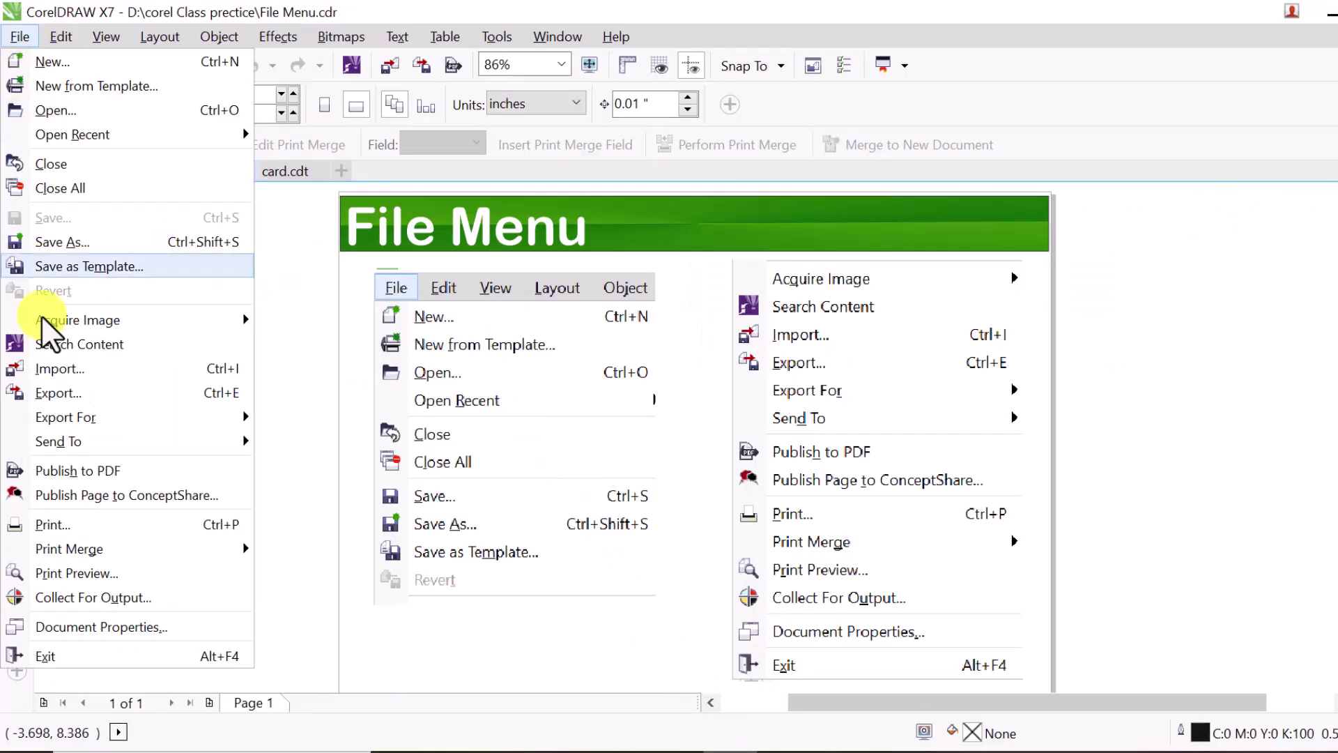
click(87, 473)
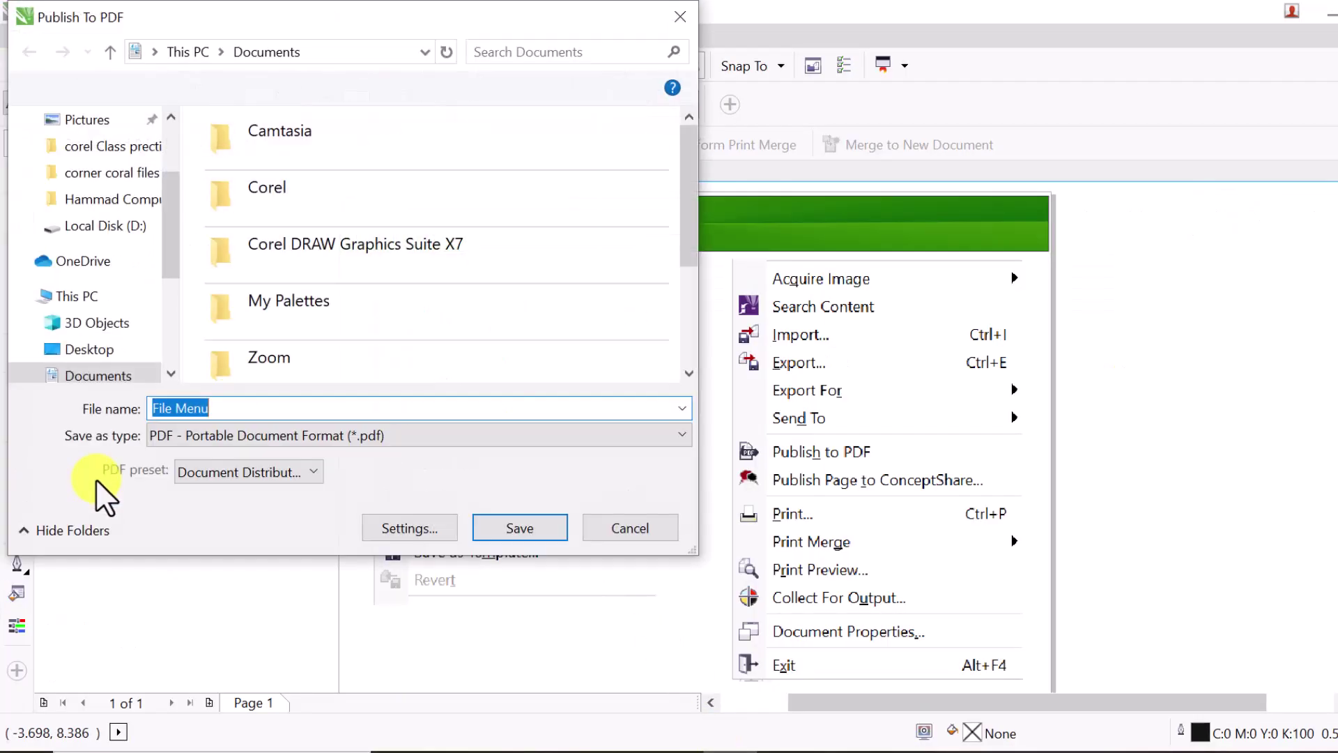
scroll(328, 327, down, 2)
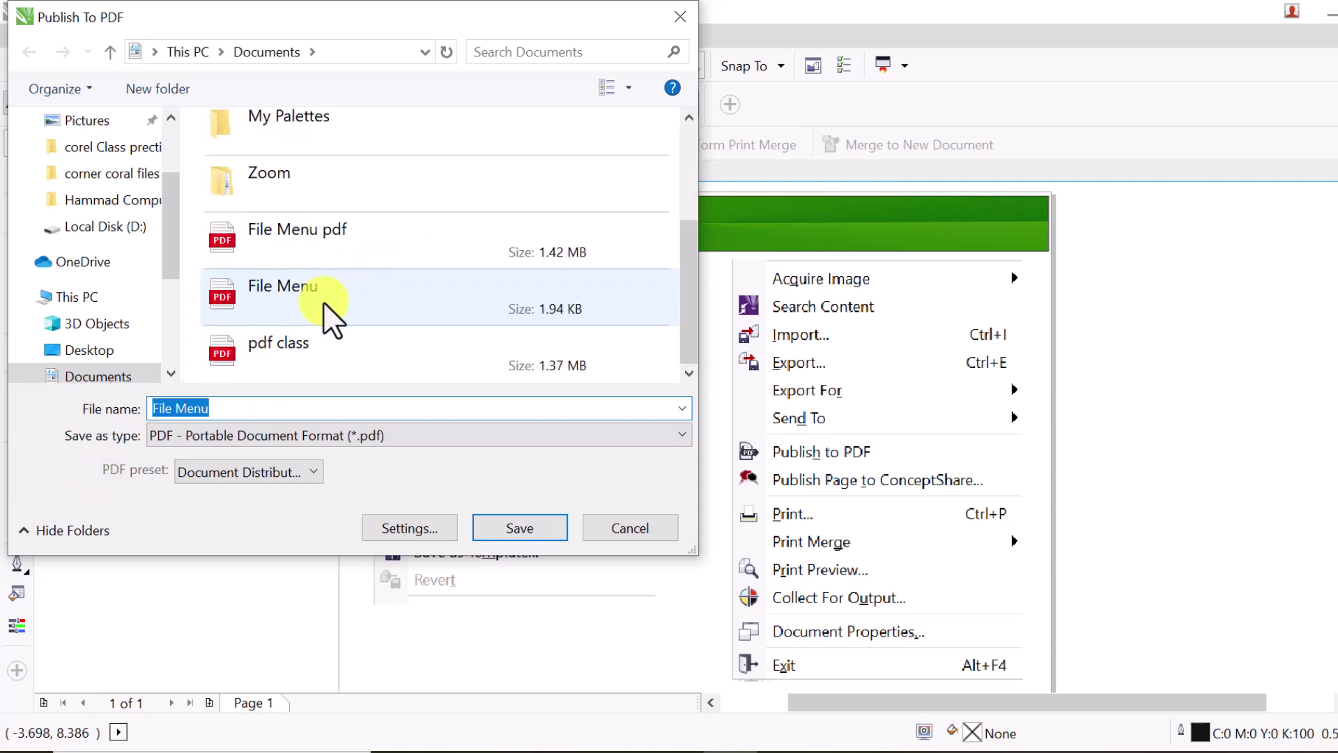
click(270, 291)
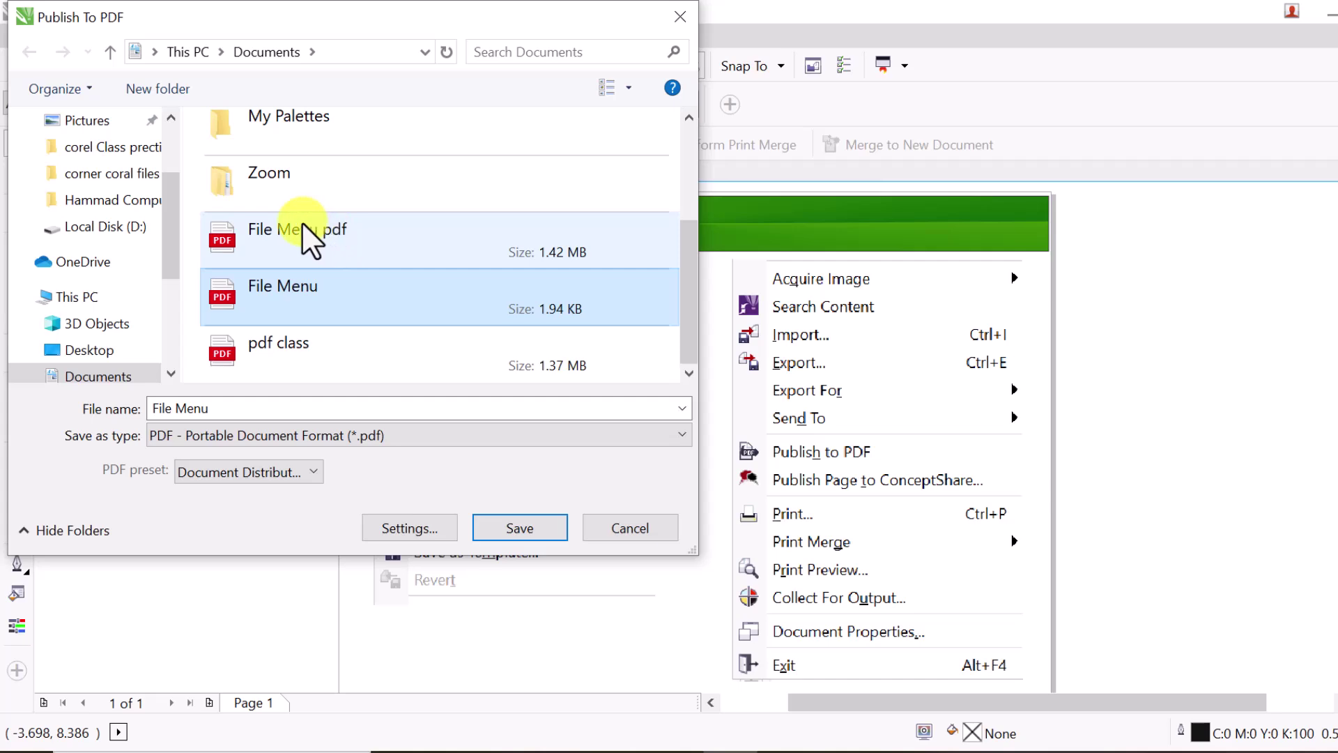
click(534, 527)
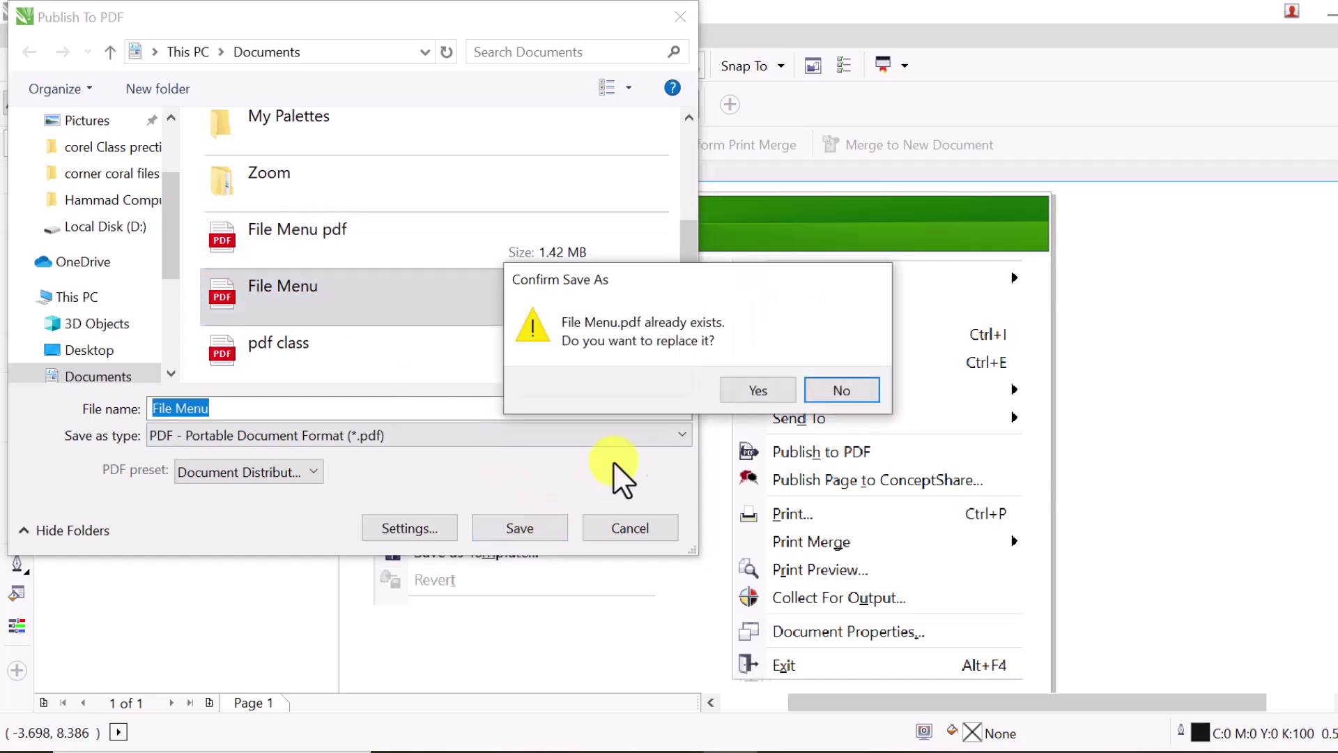
click(768, 386)
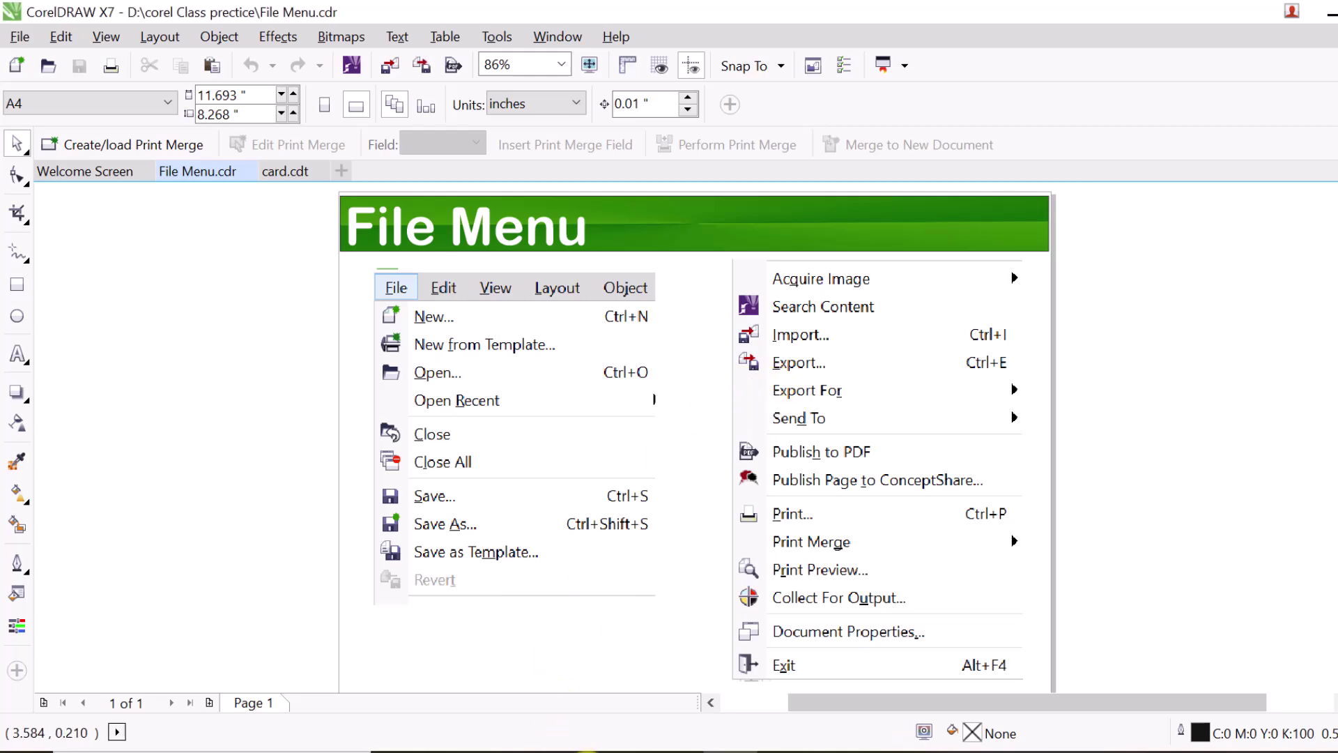
click(509, 744)
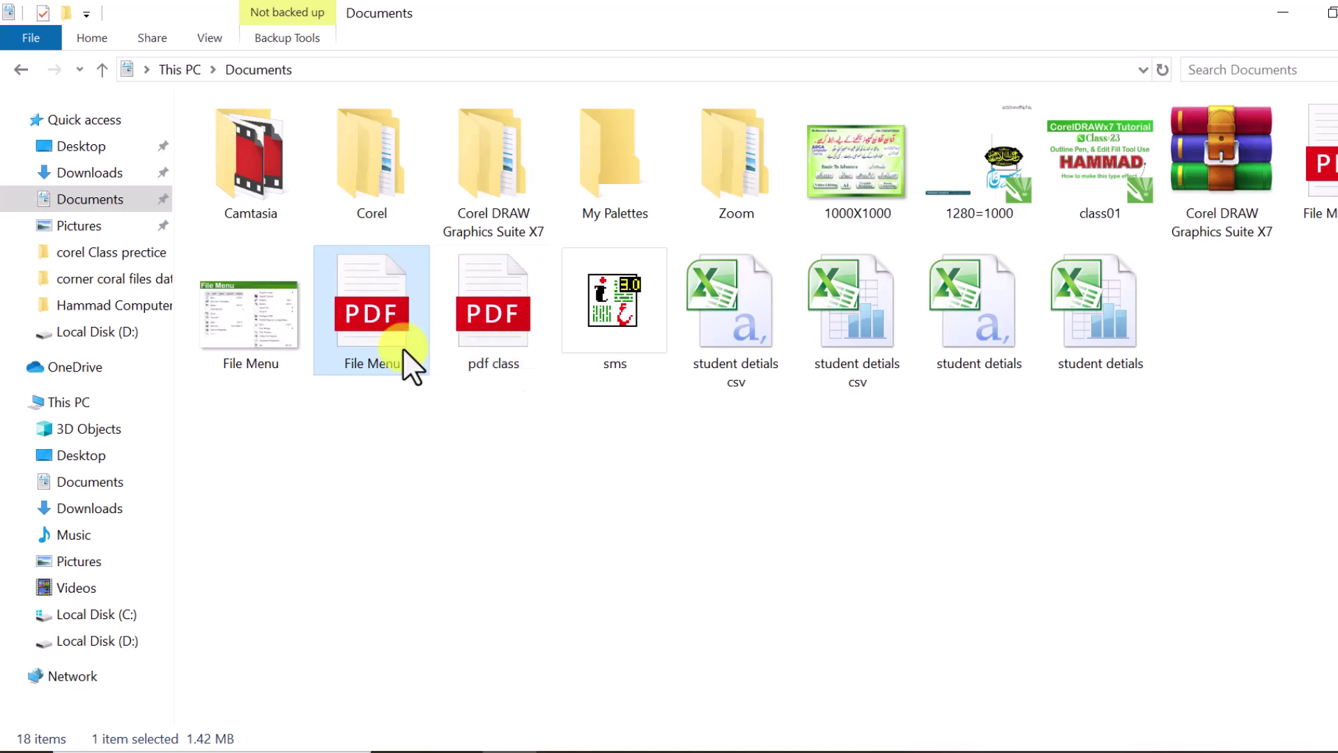
double_click(372, 344)
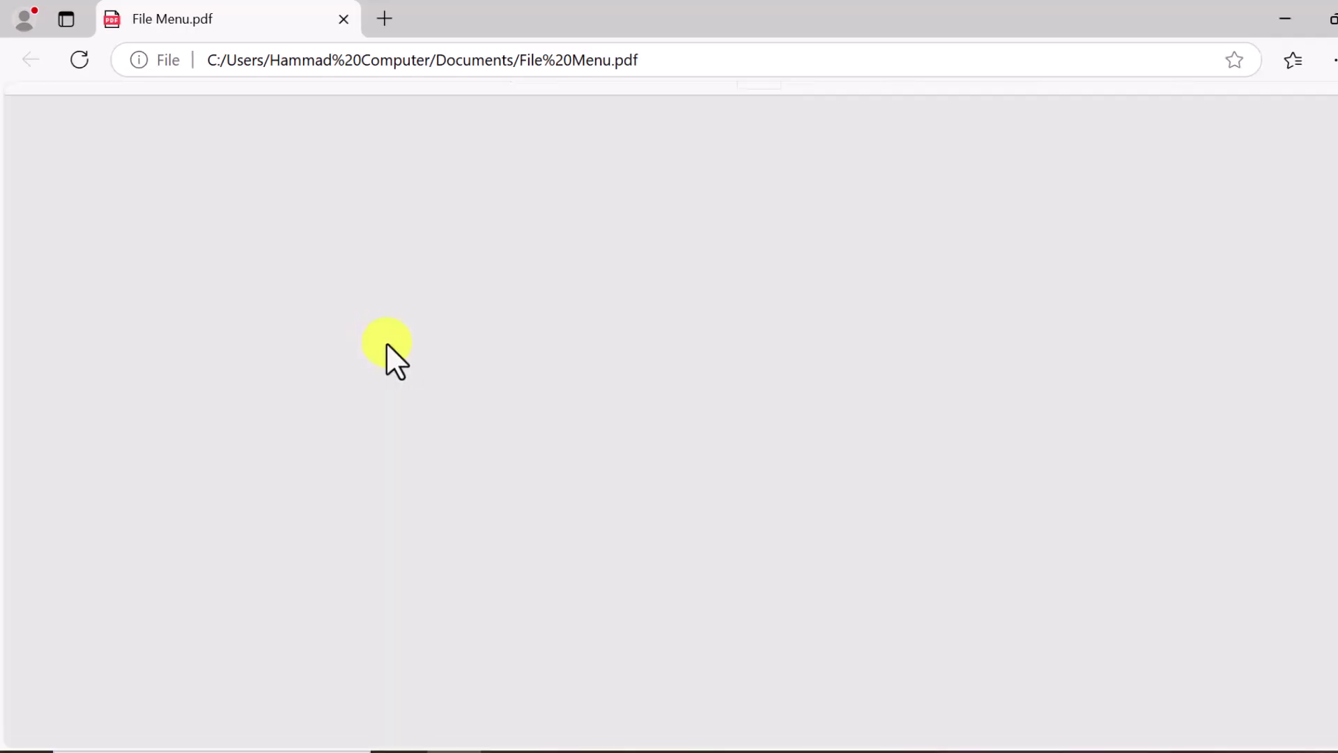
Step: Look through the published File Menu PDF, close it and switch back to CorelDRAW
scroll(761, 487, down, 3)
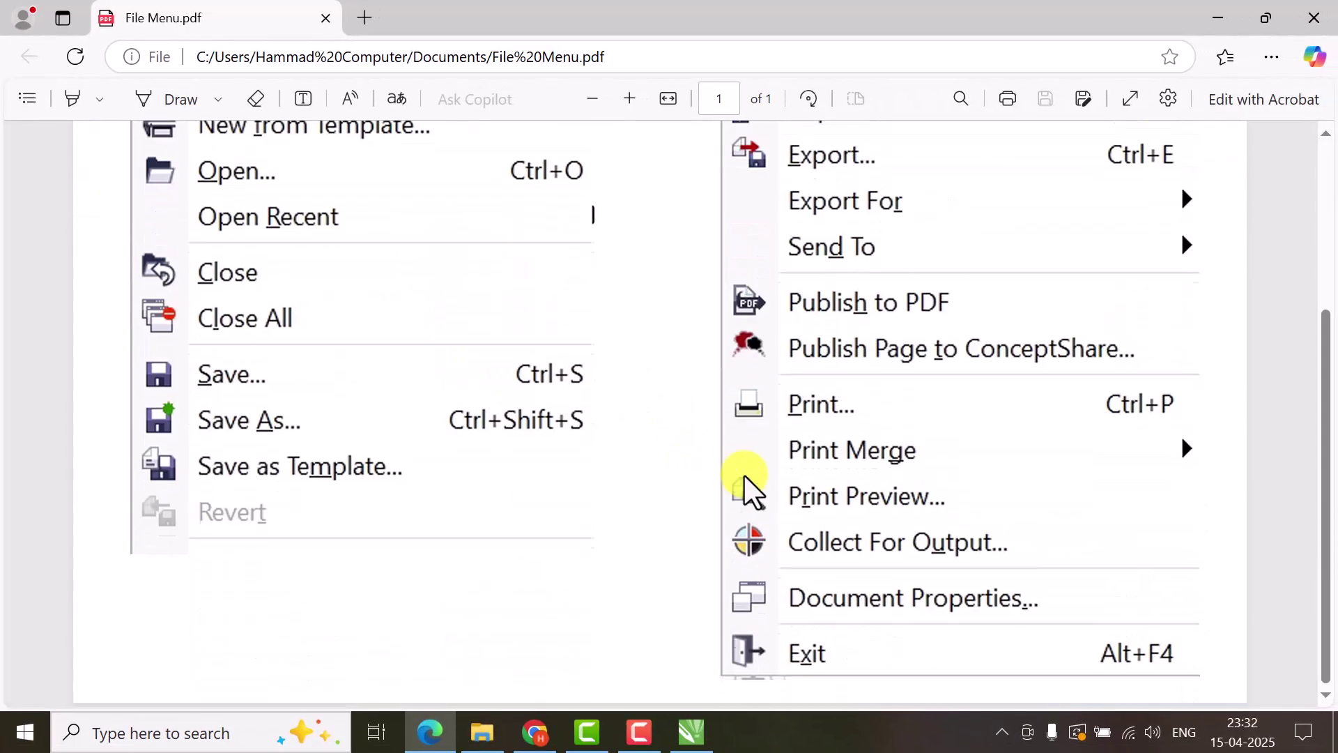
scroll(743, 474, up, 3)
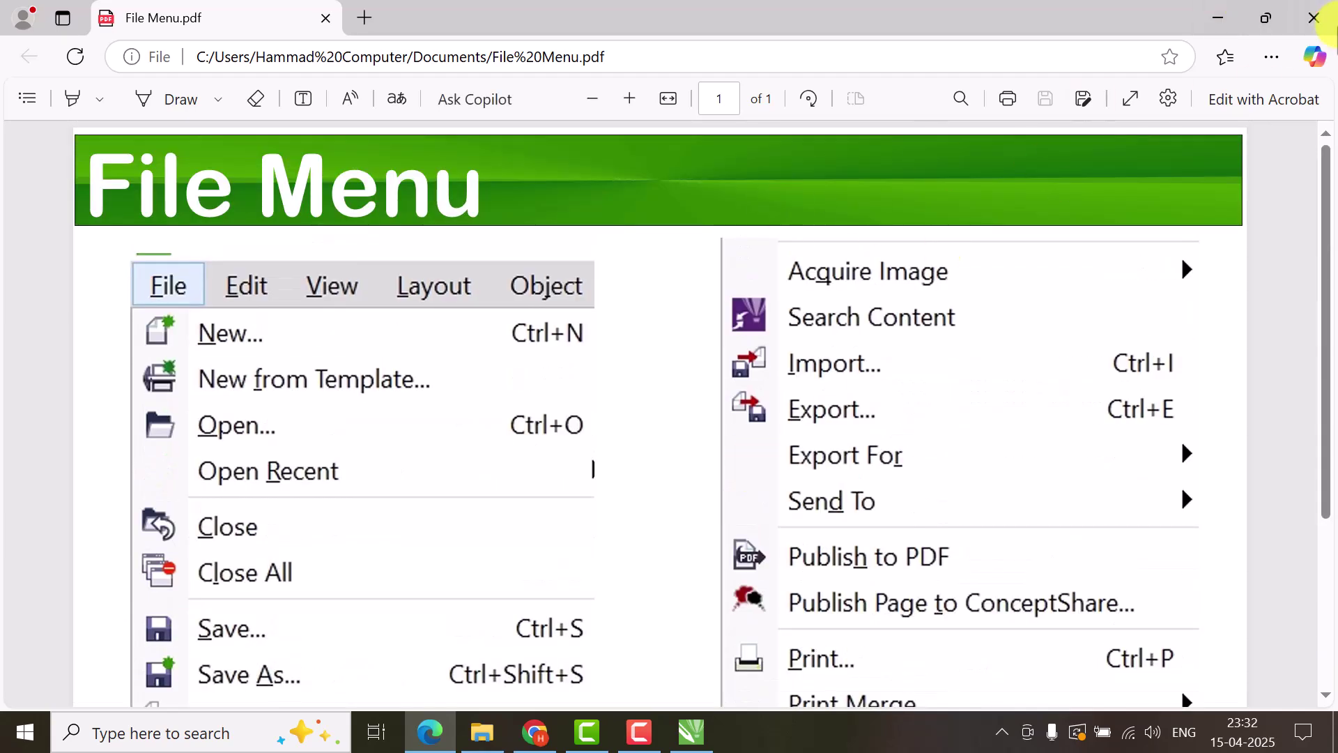
click(1312, 19)
click(692, 732)
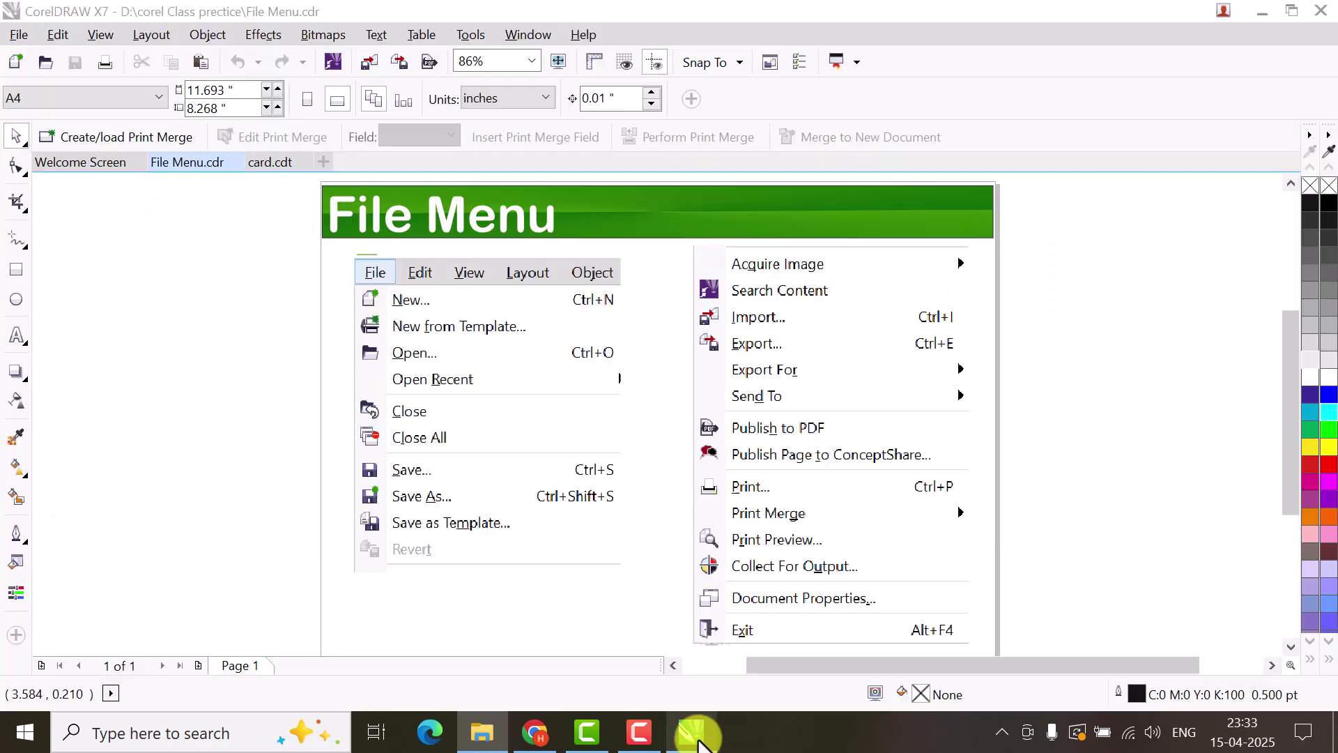
Step: Open the print settings for the File Menu drawing and choose Canon G2010 series as the printer
click(19, 34)
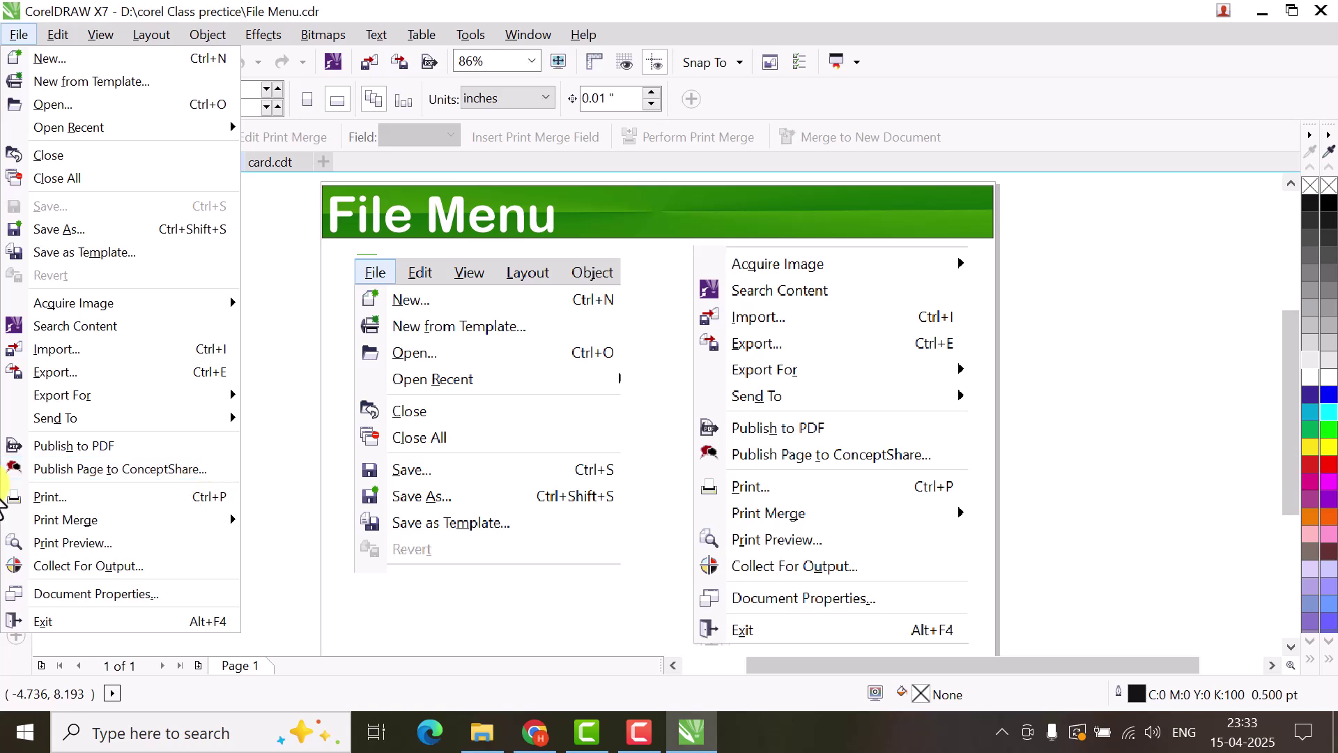
mouse_move(103, 418)
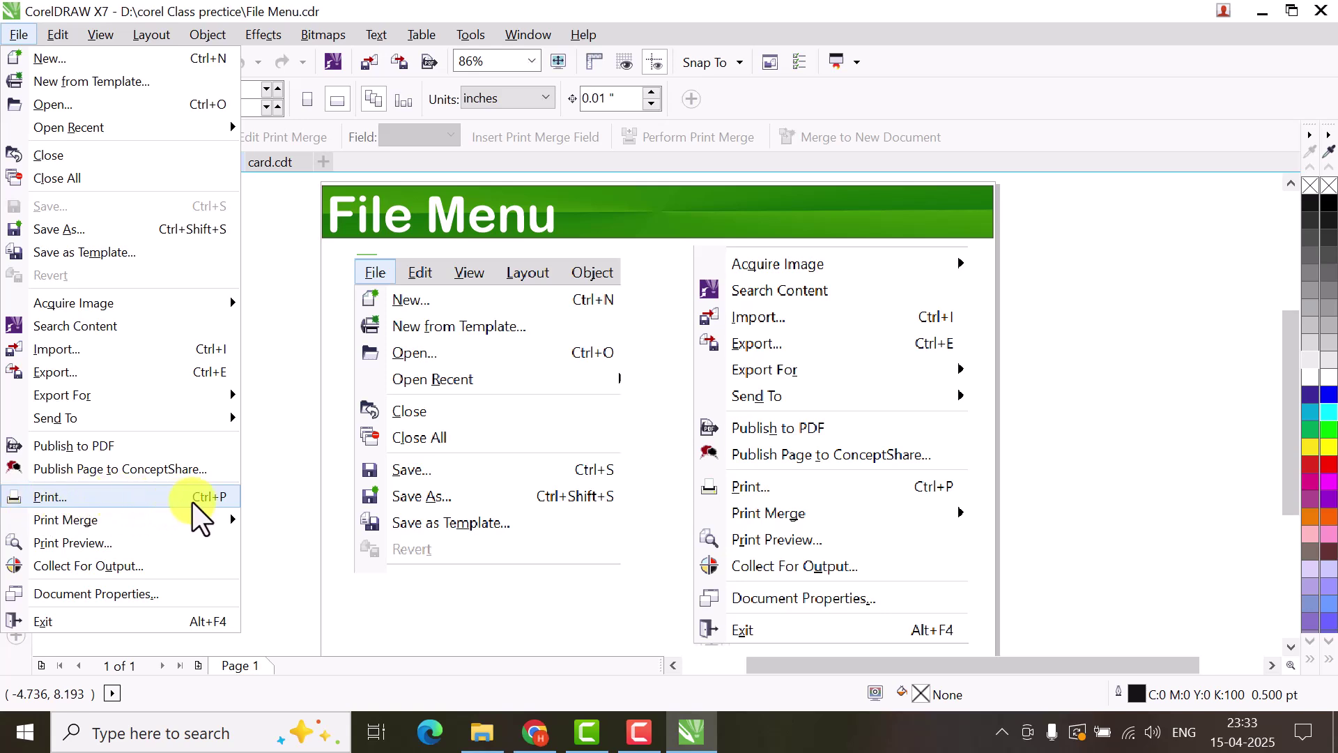
click(113, 499)
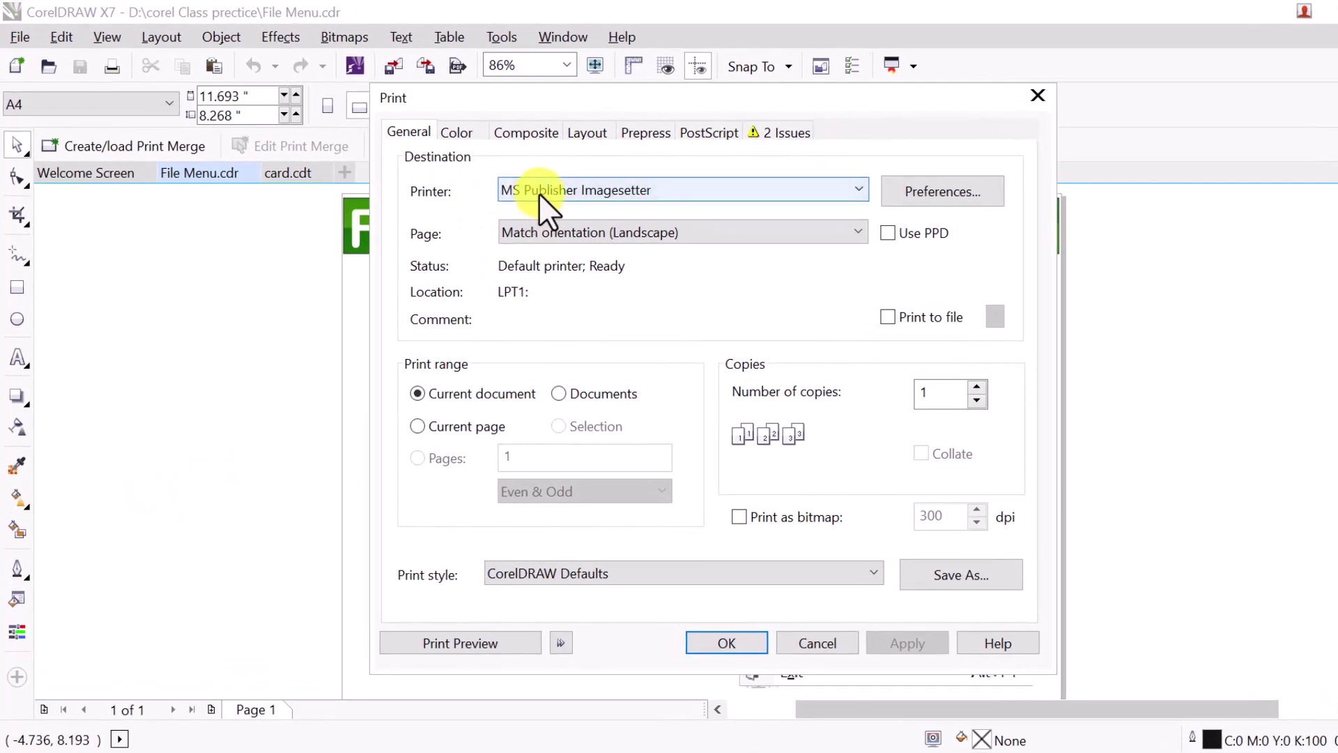
click(538, 194)
click(571, 247)
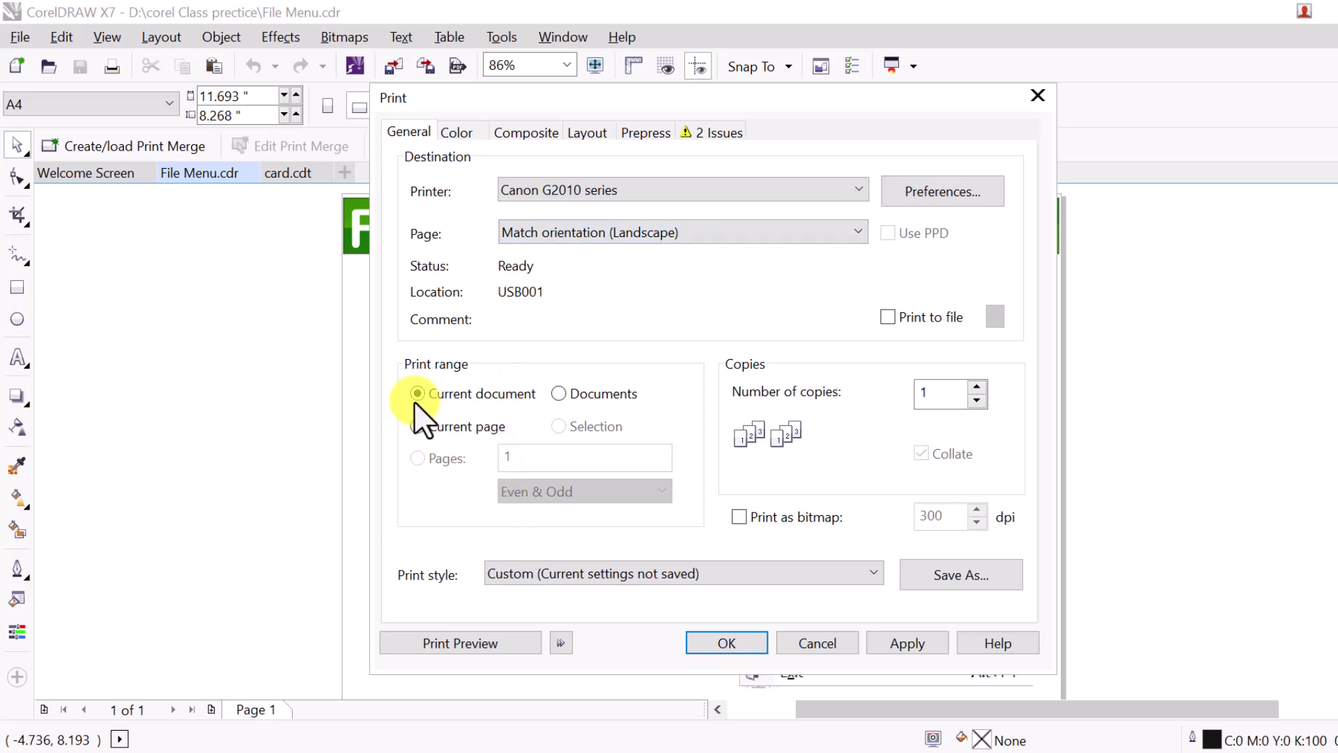
Step: Try the Current page and Current document print ranges, and set the range to Documents with all open files included
click(426, 427)
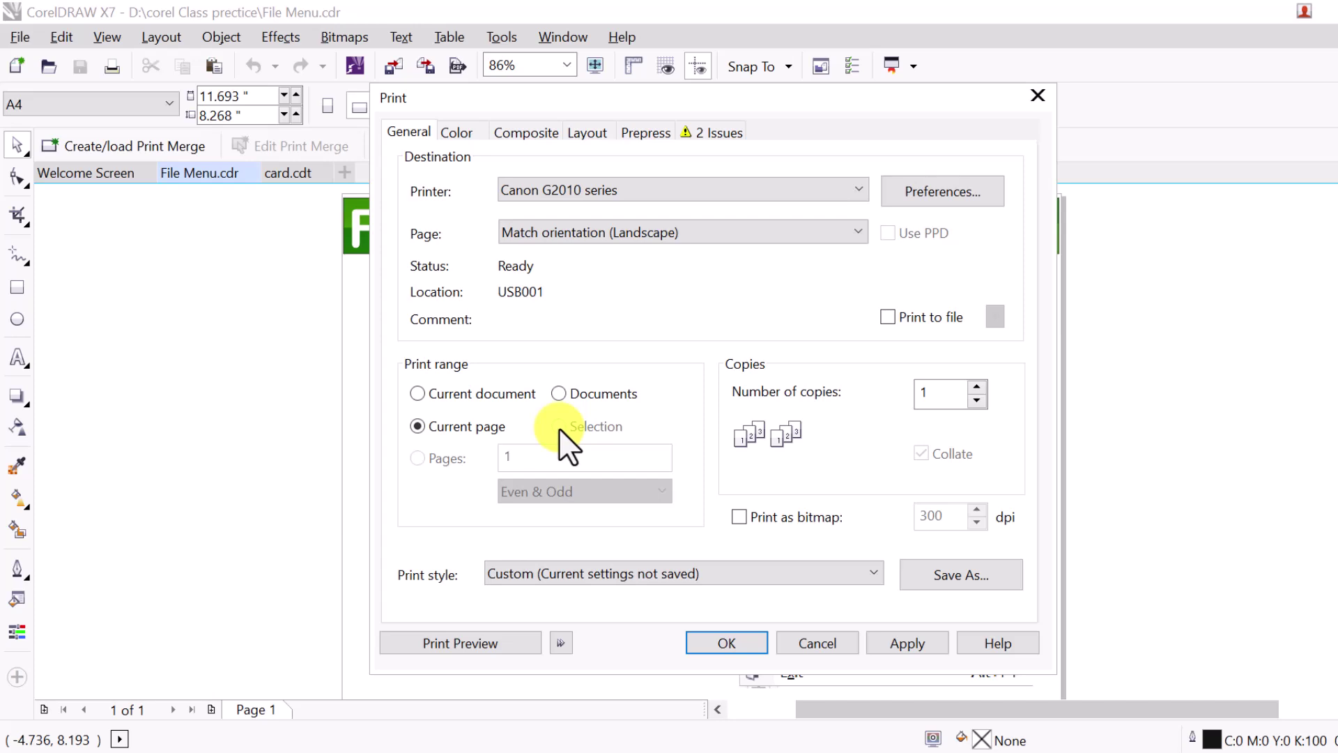
click(417, 394)
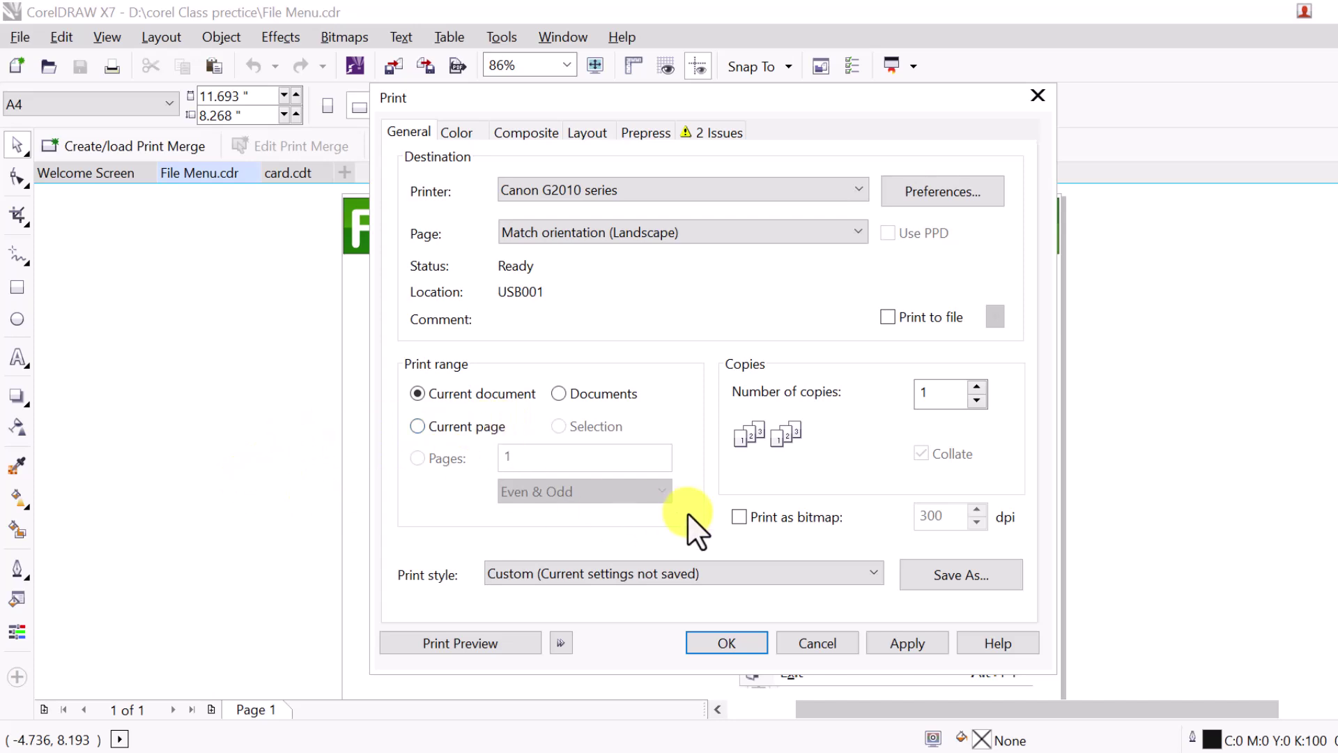
click(559, 394)
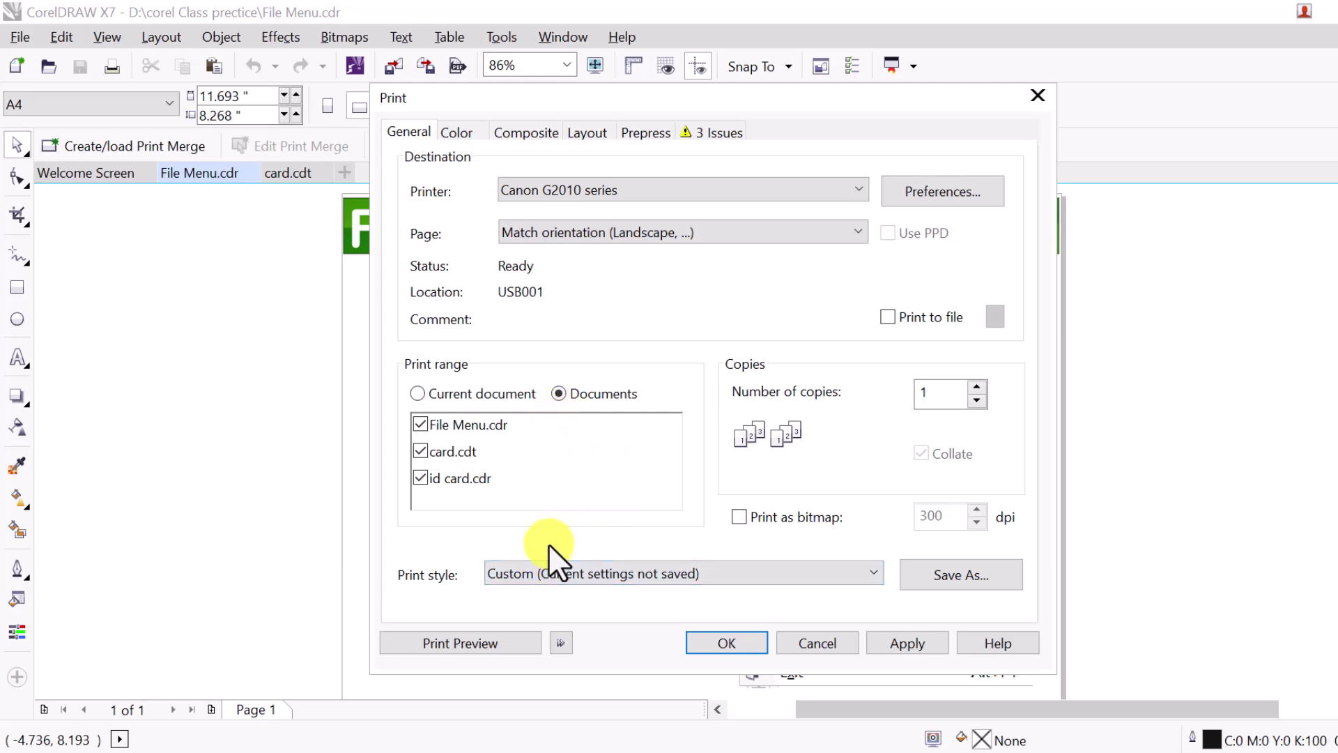
Step: Page through the print preview of the open documents, close it and cancel printing
click(459, 641)
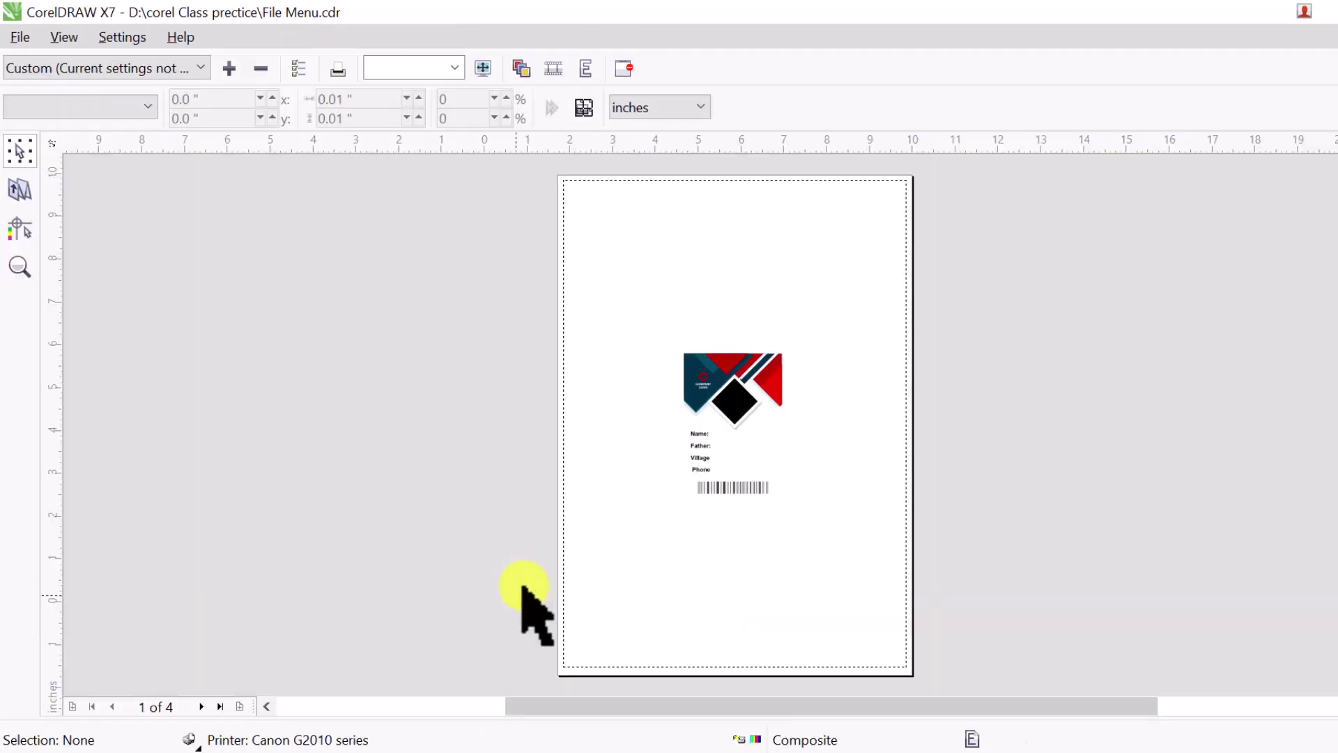
scroll(746, 396, down, 2)
scroll(746, 396, up, 1)
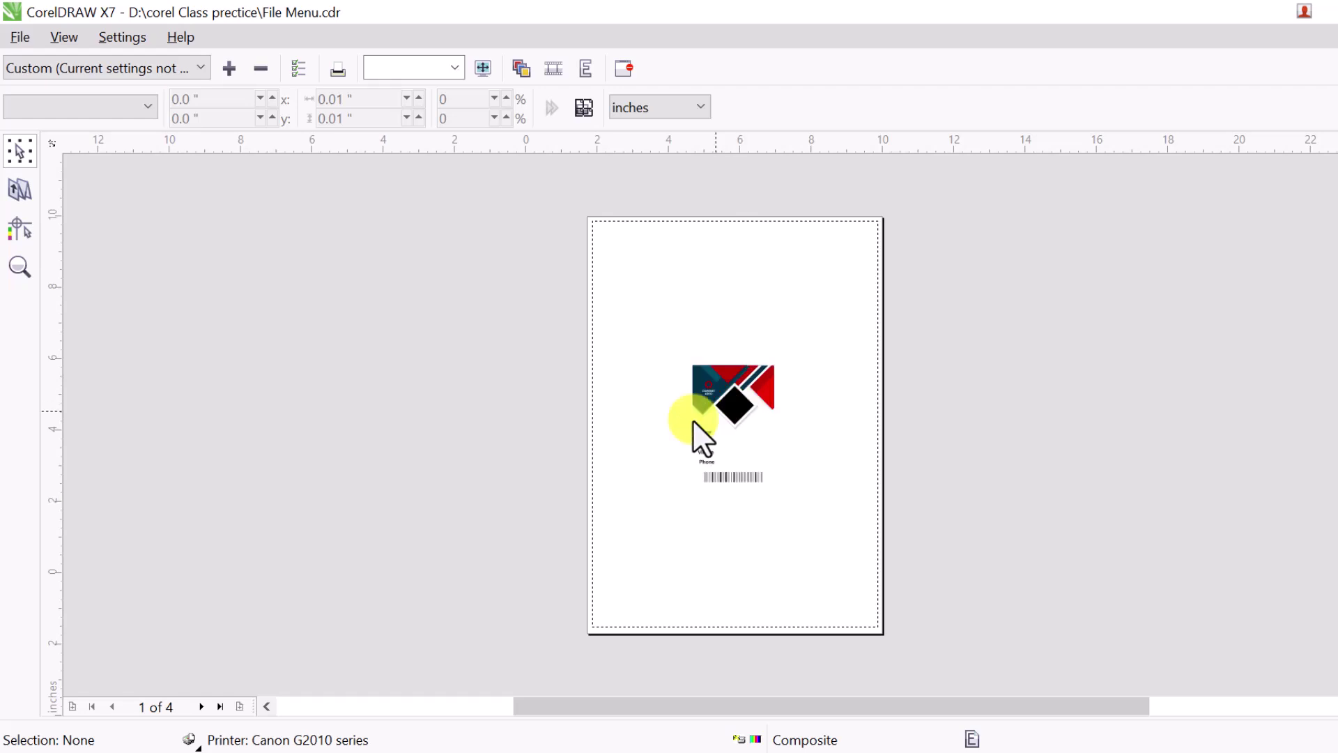
click(217, 706)
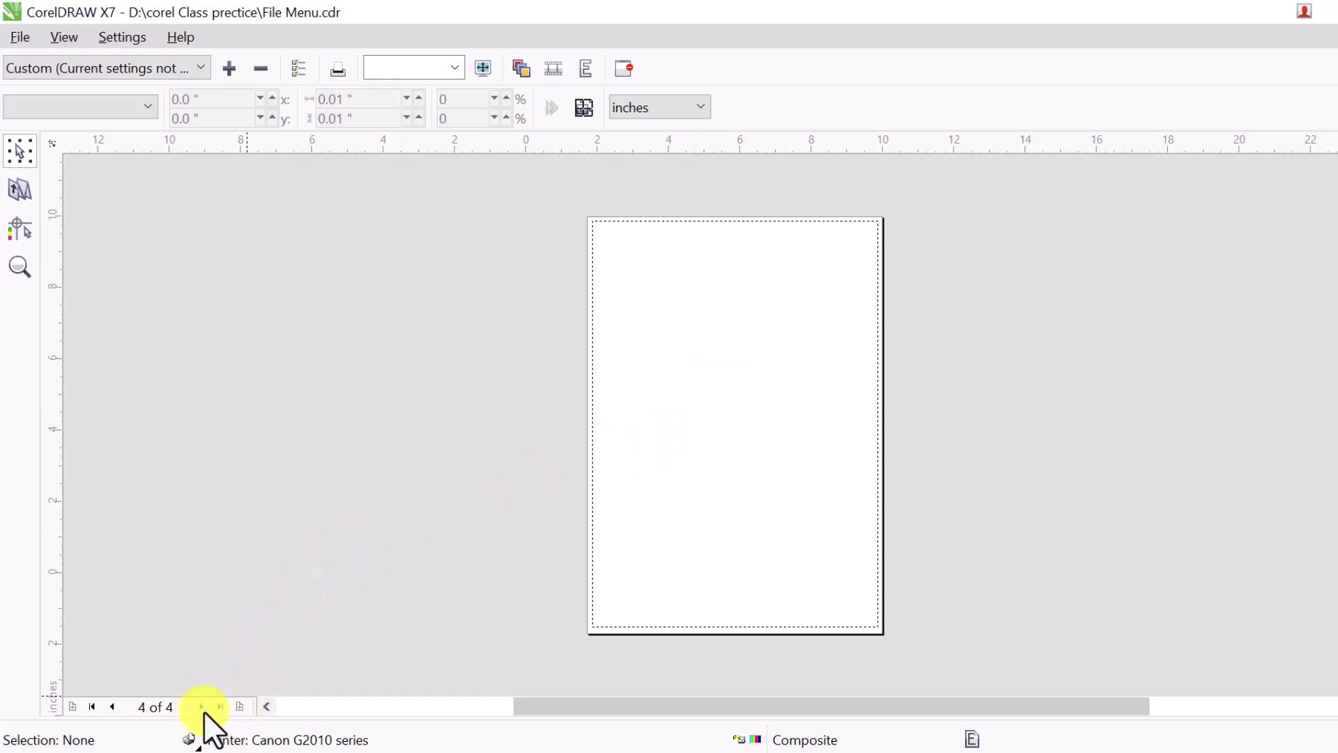
click(111, 705)
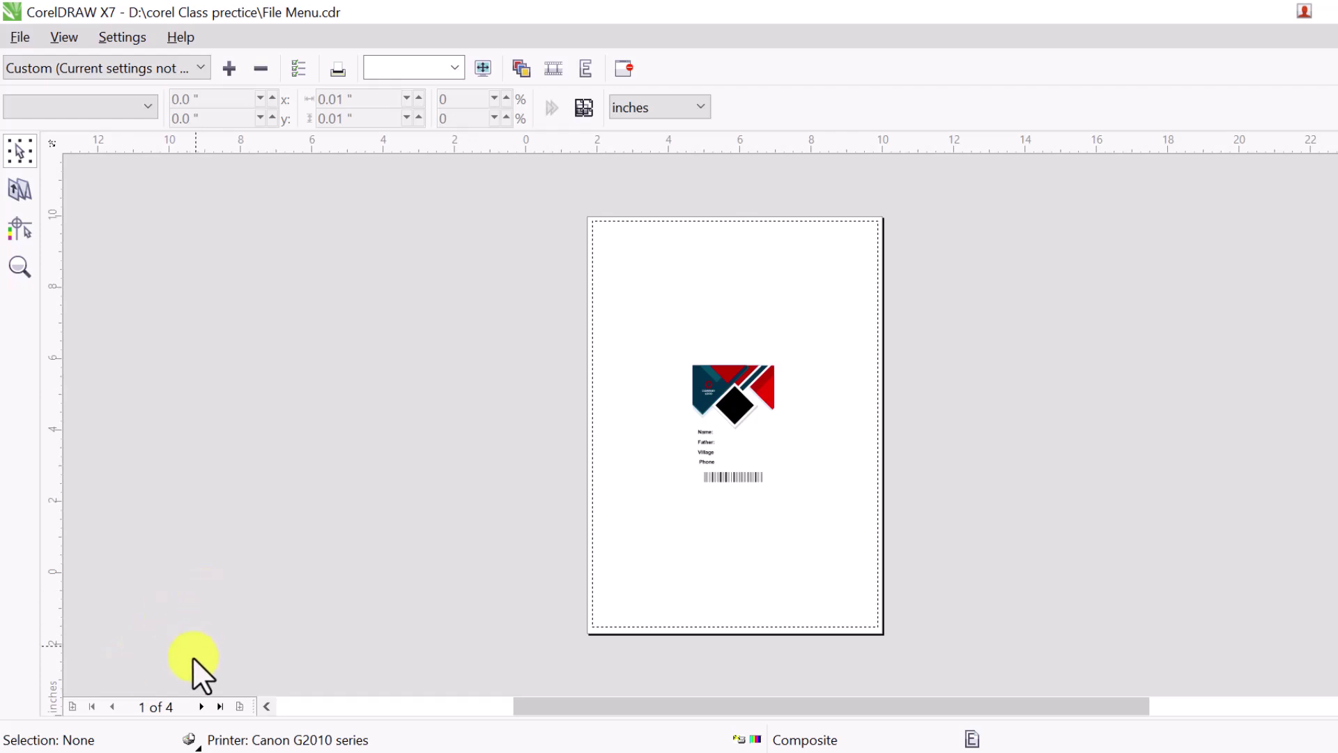
click(202, 705)
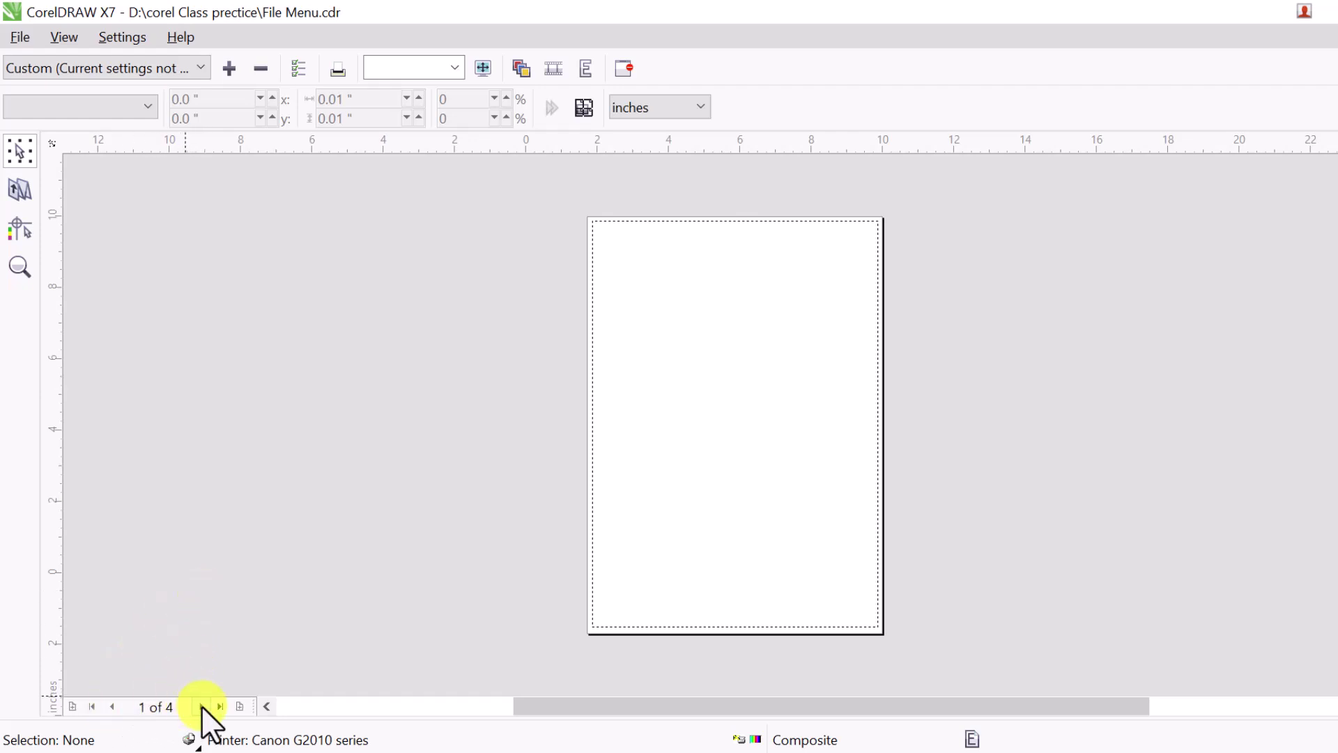
click(202, 706)
click(202, 705)
click(1335, 11)
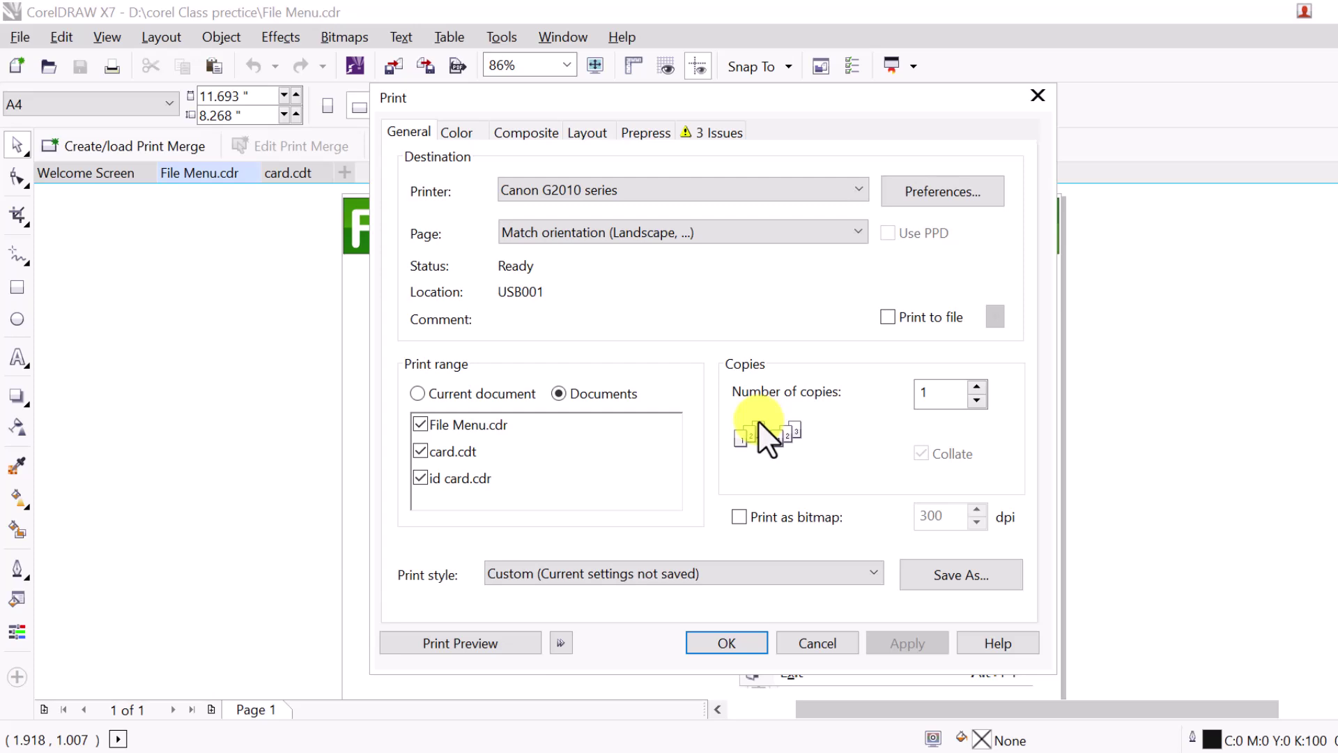
click(816, 642)
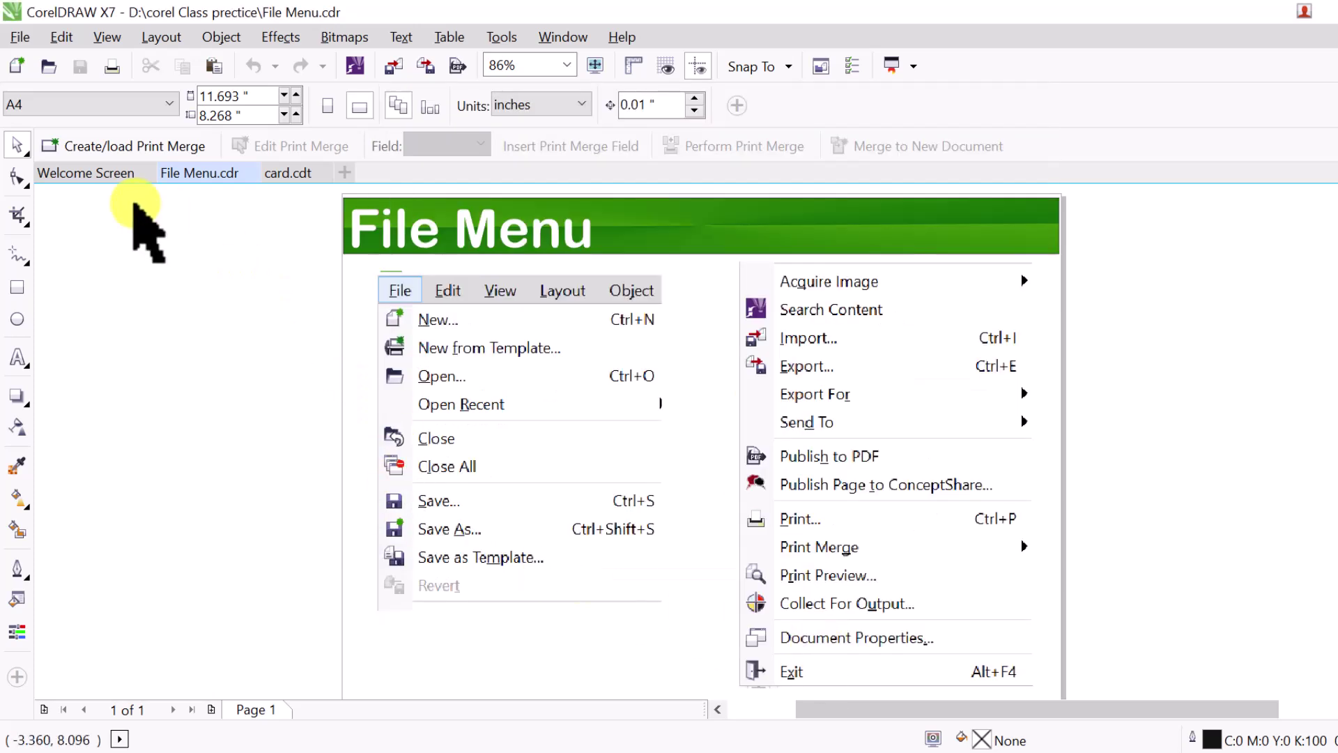
Step: View the Print Merge options for the File Menu drawing, and switch to the YouTube channel page in Chrome
click(20, 37)
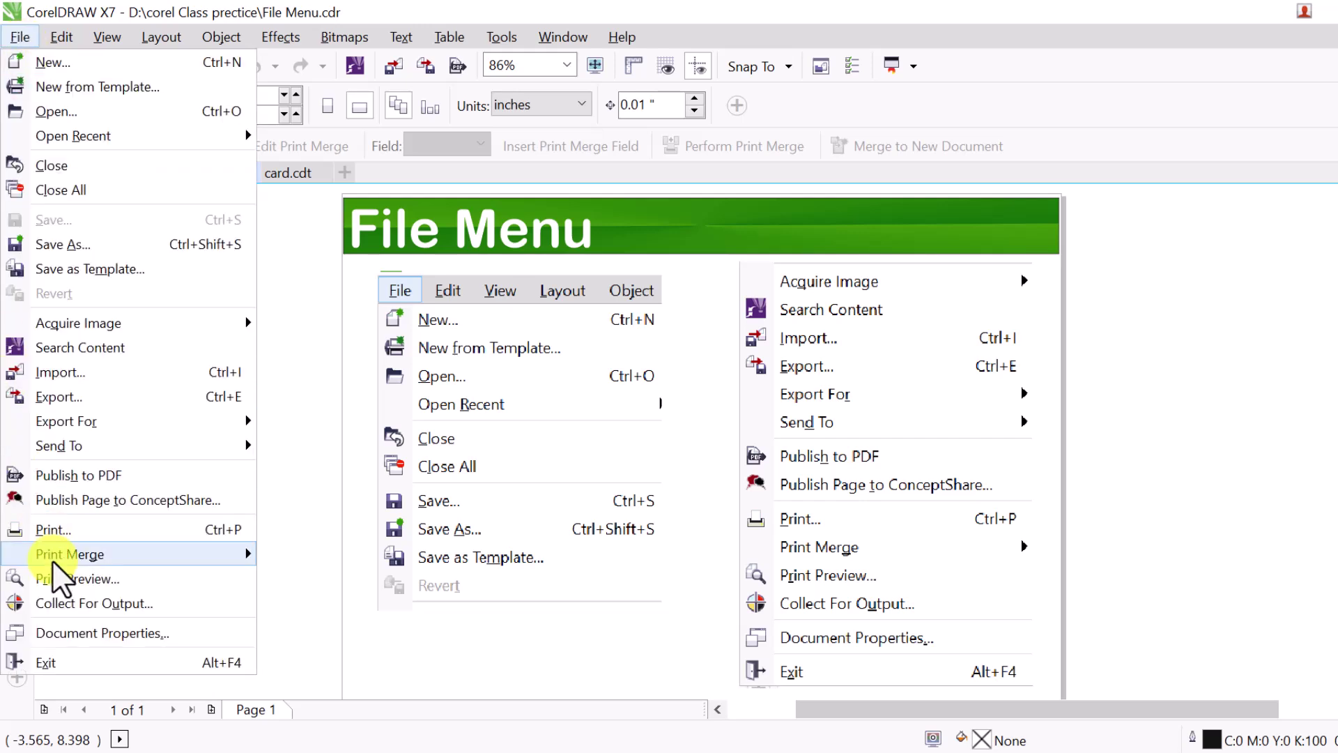
mouse_move(91, 562)
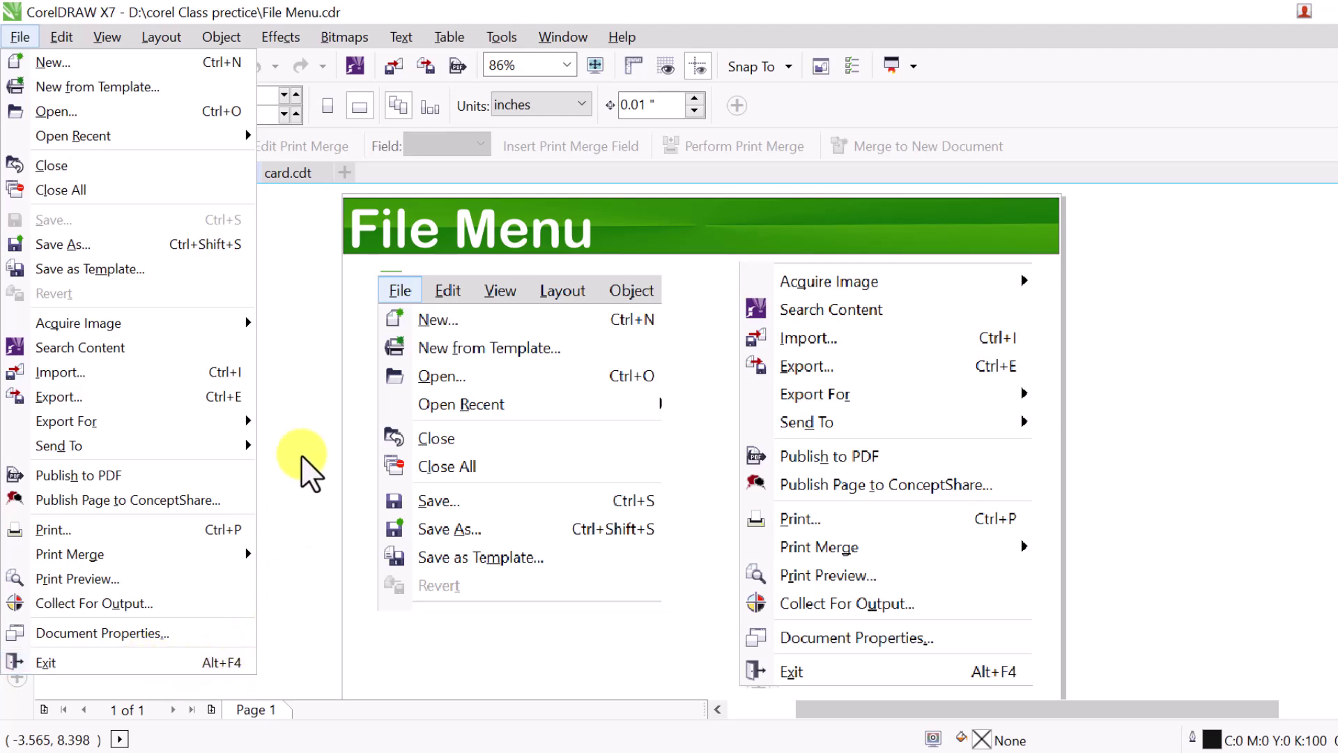
mouse_move(180, 553)
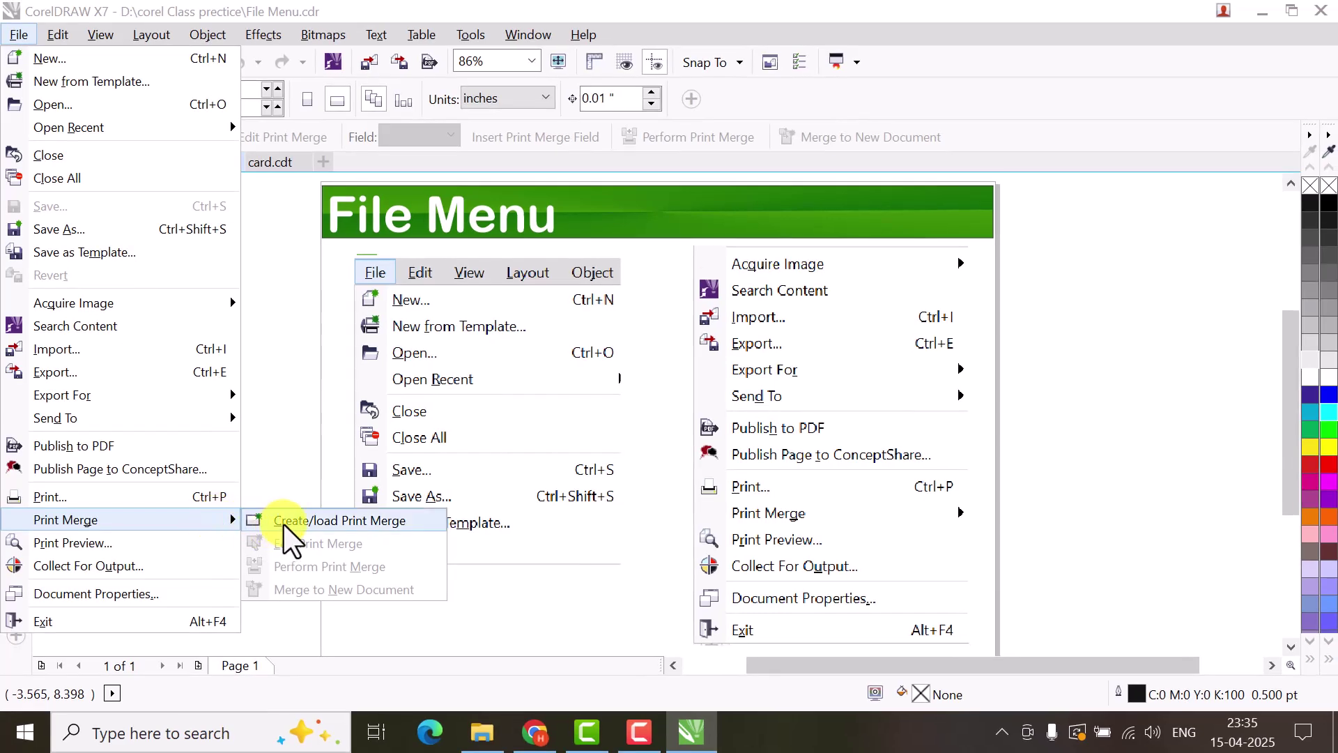
click(534, 732)
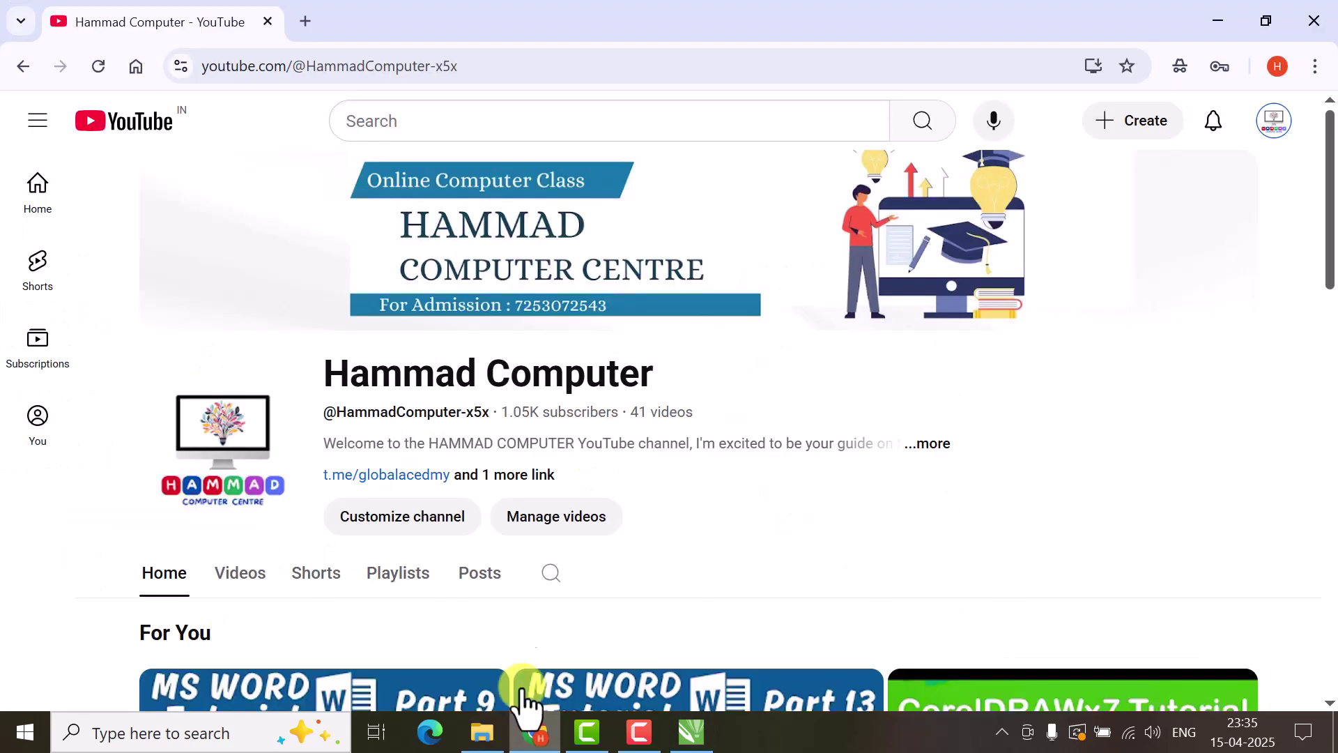